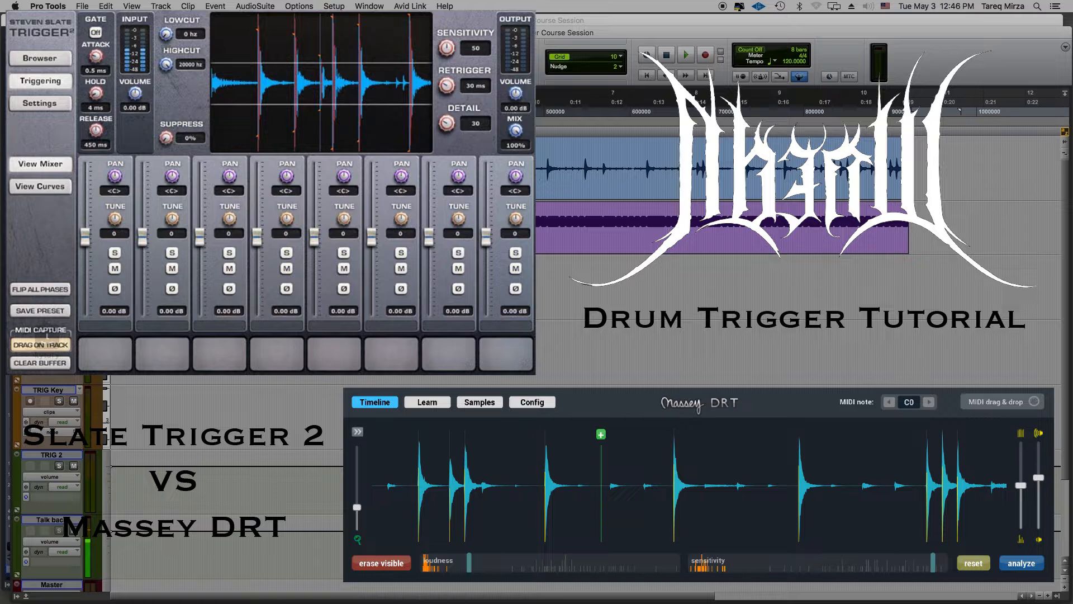
Delete the track with the purple clip directly below the snare track, including its active clips
click(73, 216)
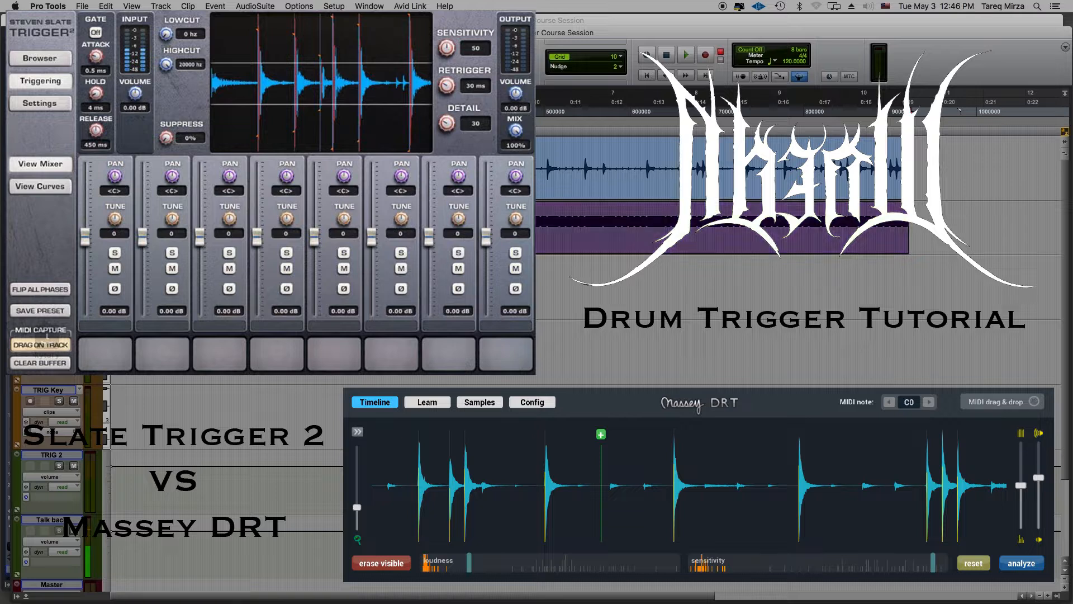
right_click(58, 260)
click(100, 336)
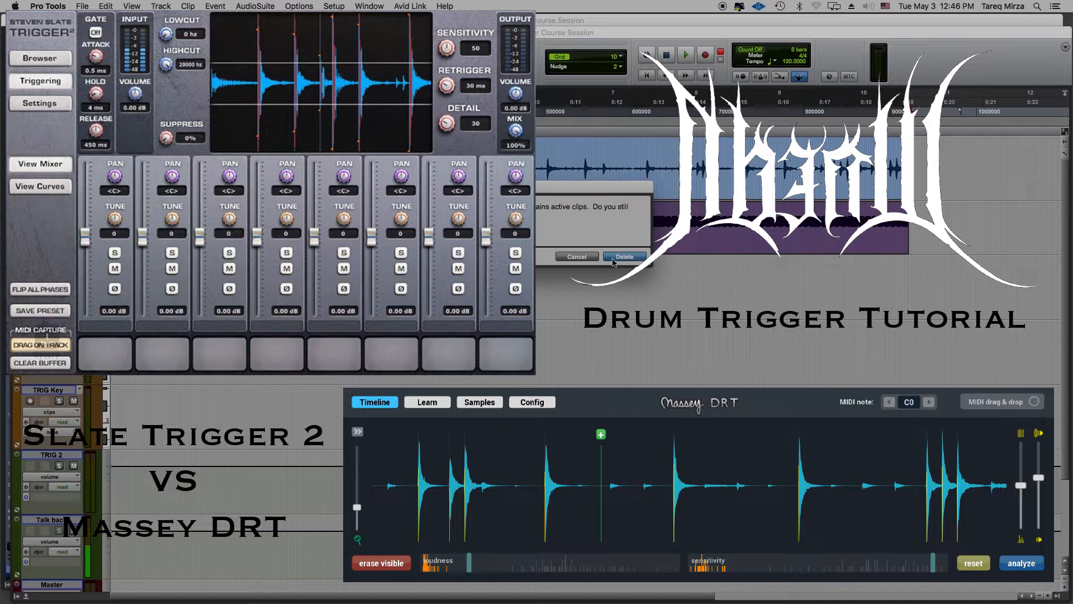
click(623, 256)
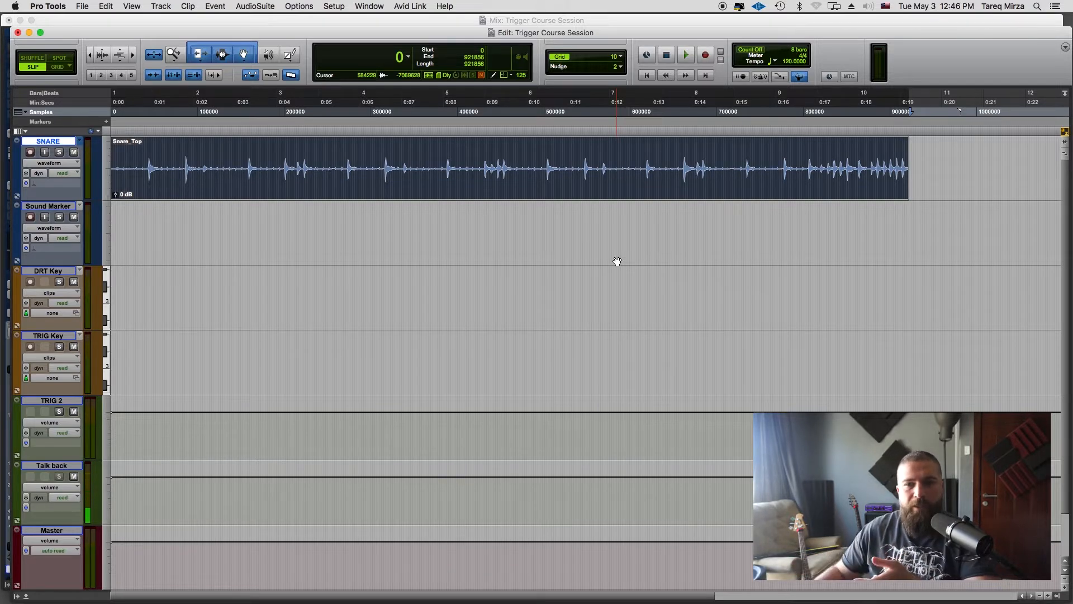
Enlarge the Snare_Top waveform and expand its track to fill the view for inspecting the snare hits and bleed
click(155, 147)
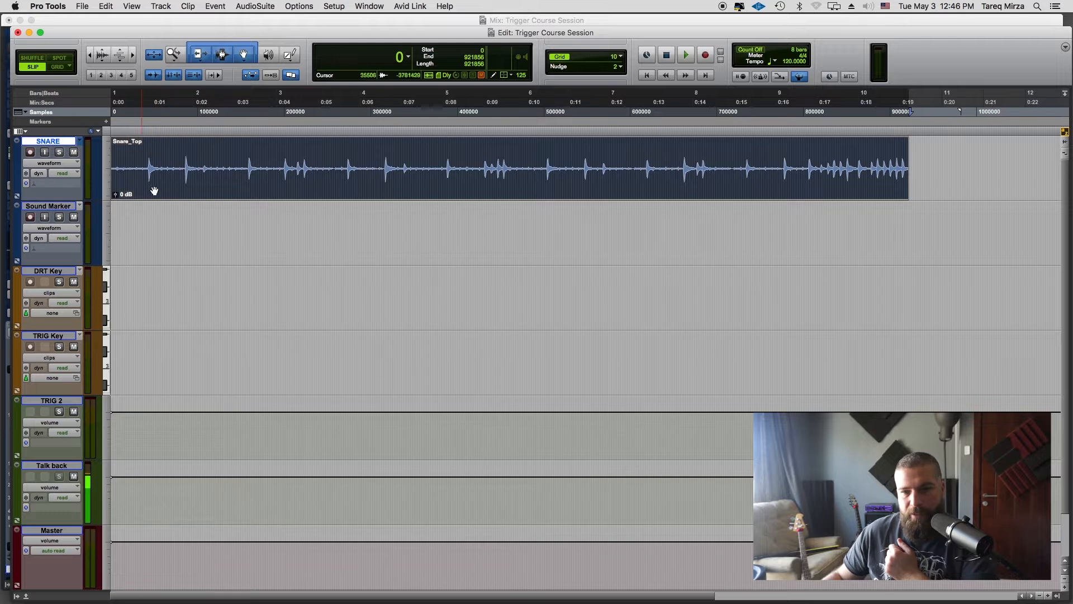
click(326, 147)
click(195, 156)
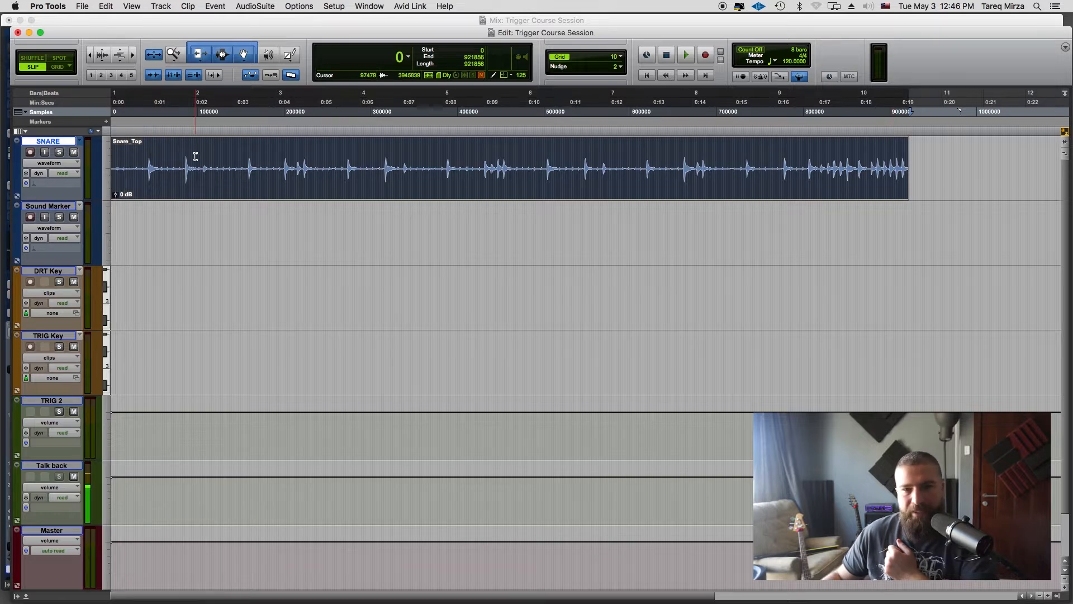
click(105, 50)
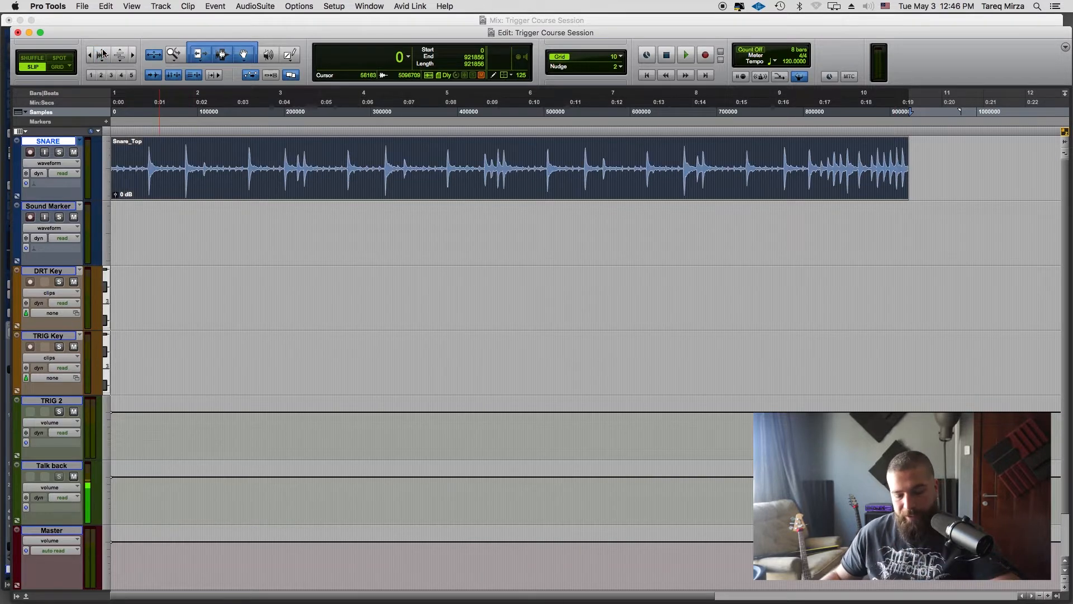
key(e)
key(e)
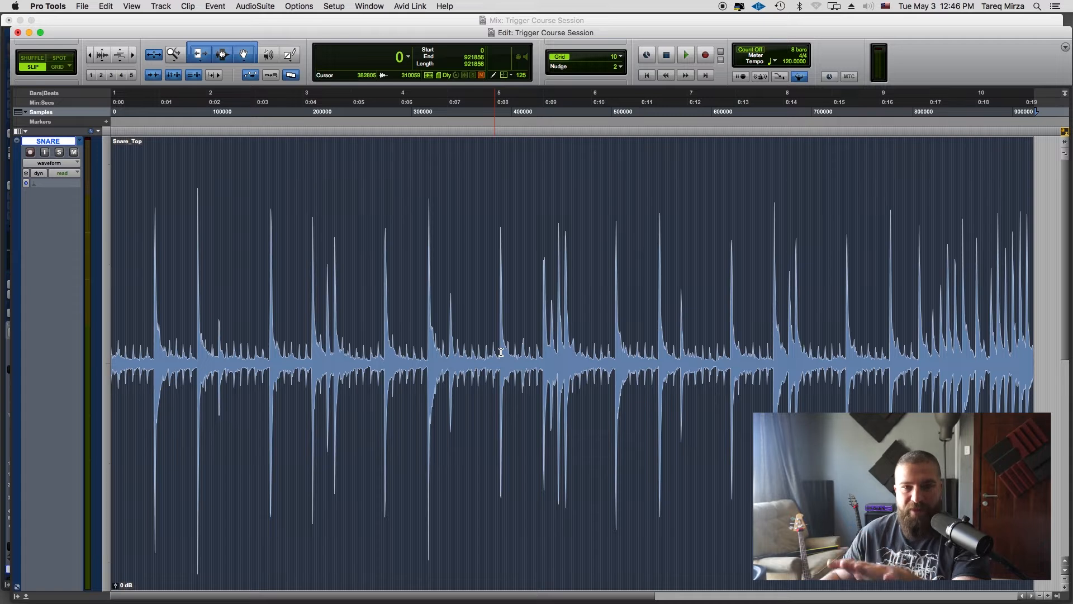
key(F3)
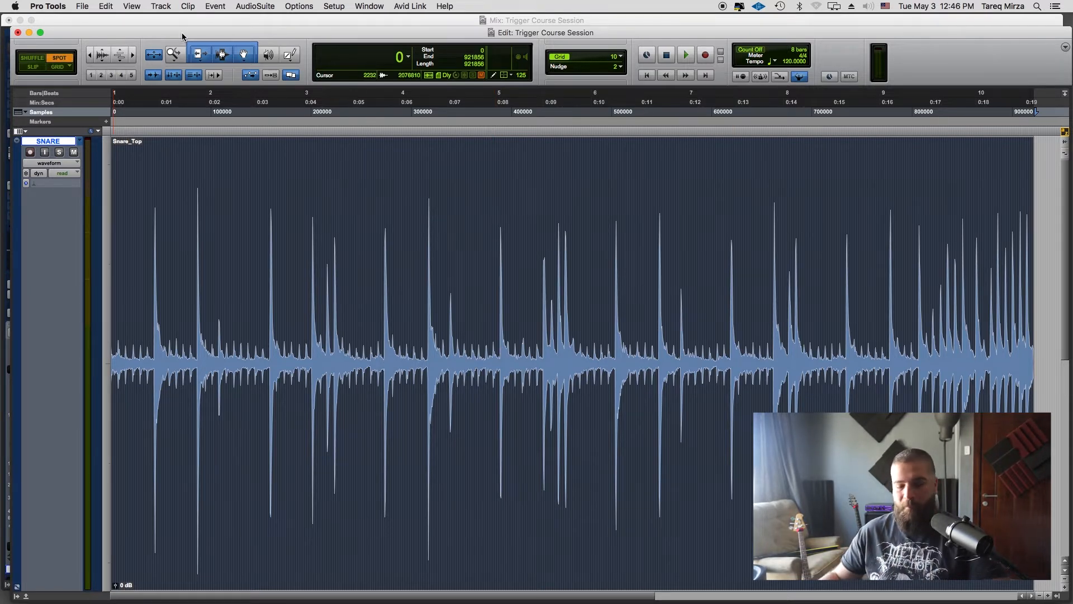
key(super+equal)
key(super+equal)
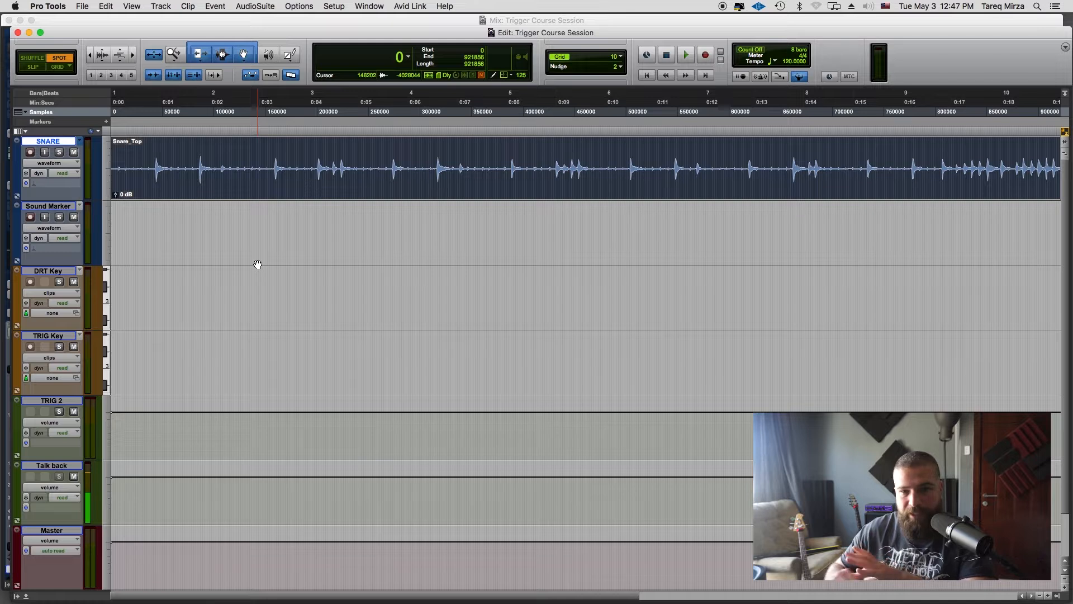
click(177, 193)
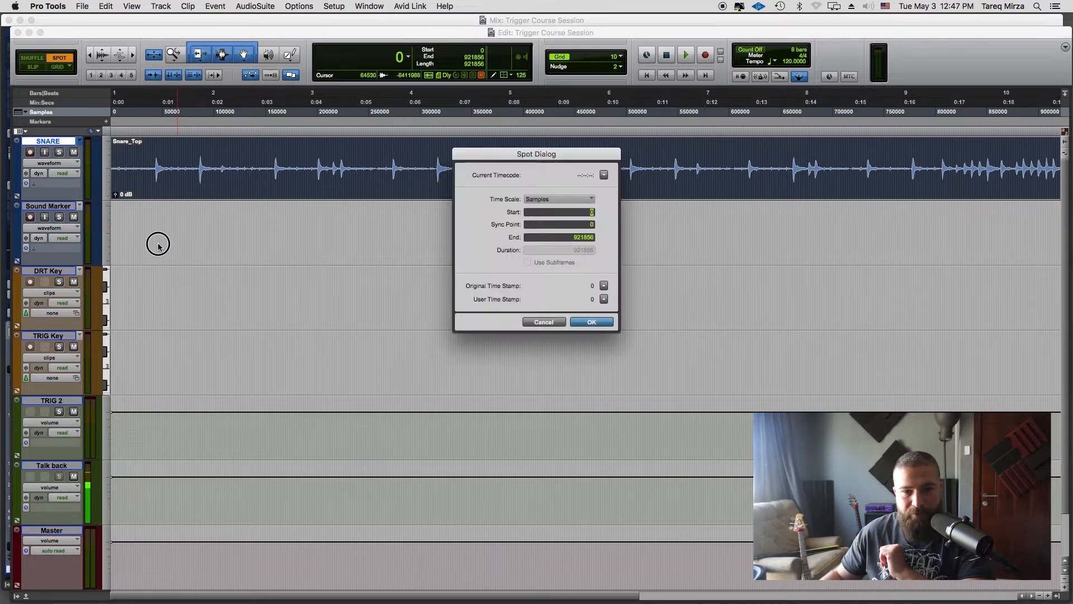
click(534, 324)
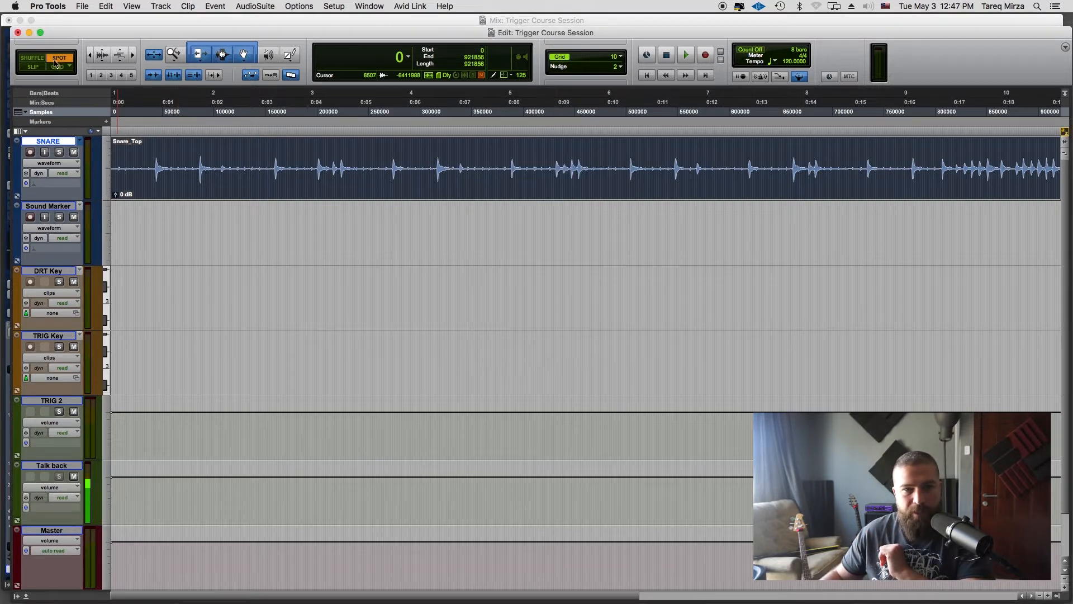
key(F3)
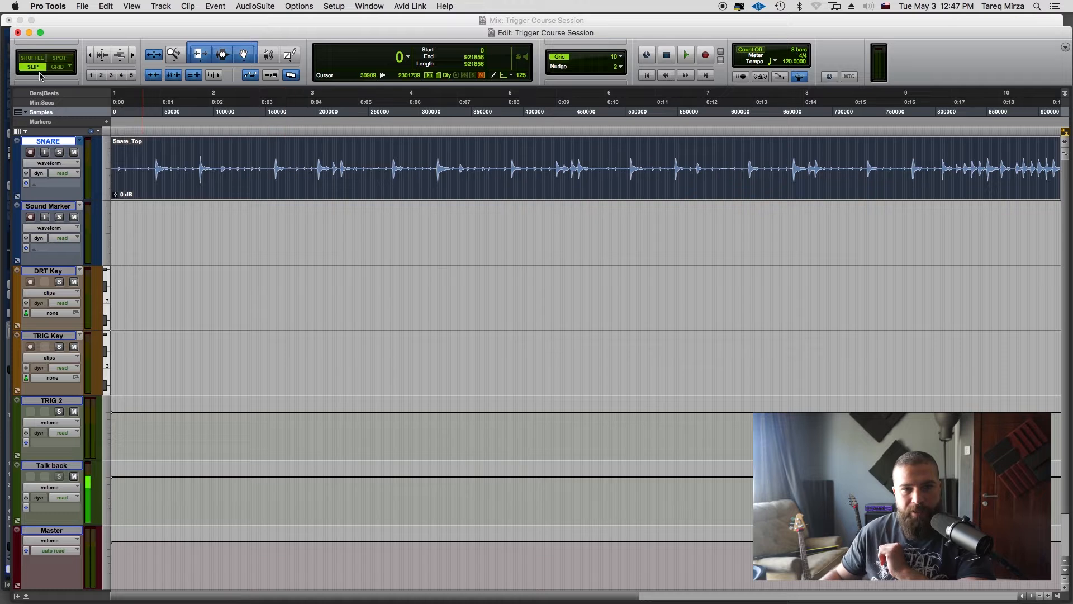
Try converting the Snare_Top clip to consolidated Percussive MIDI on the DRT Key track, and delete the resulting MIDI clip
drag(327, 194, 300, 296)
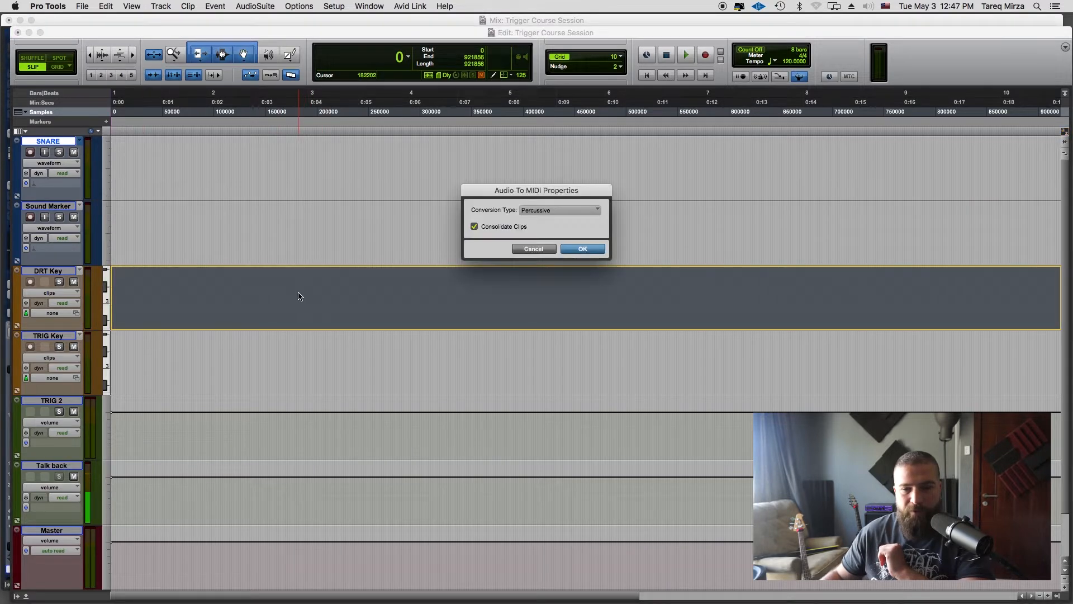
click(590, 253)
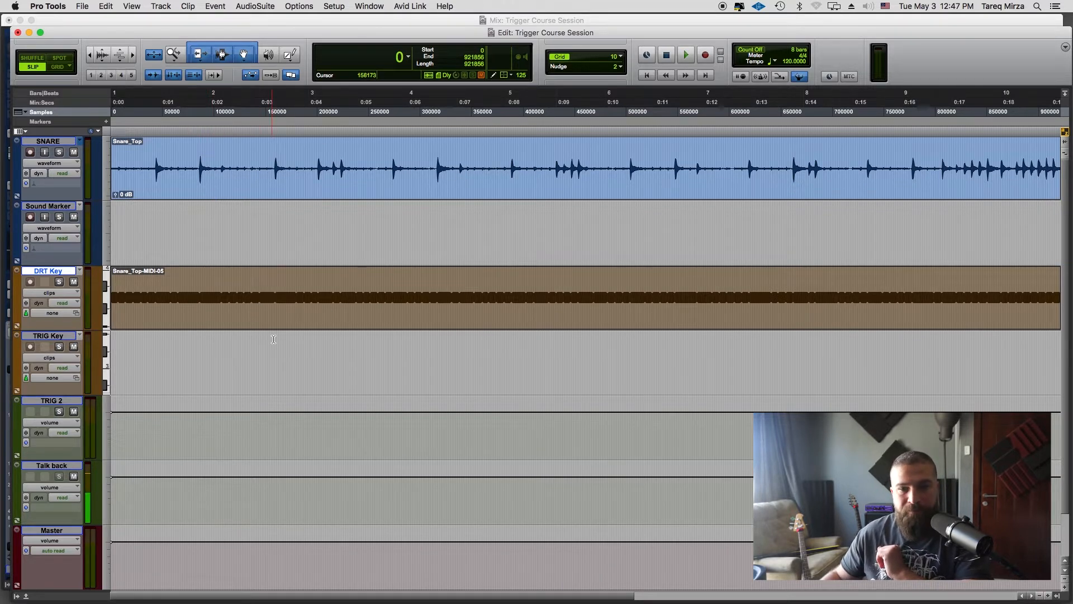
double_click(245, 280)
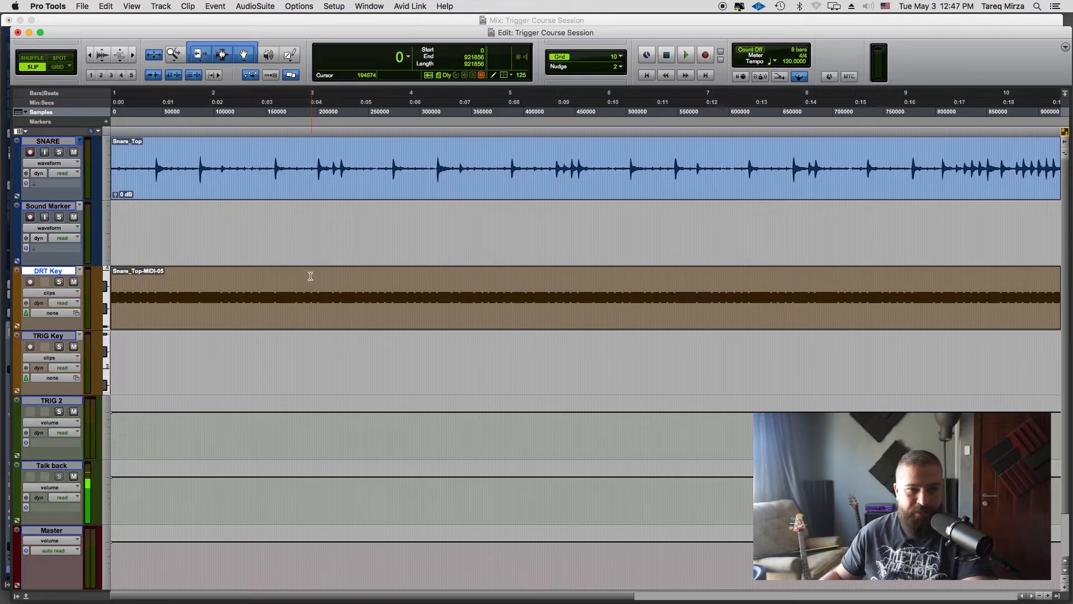
key(Delete)
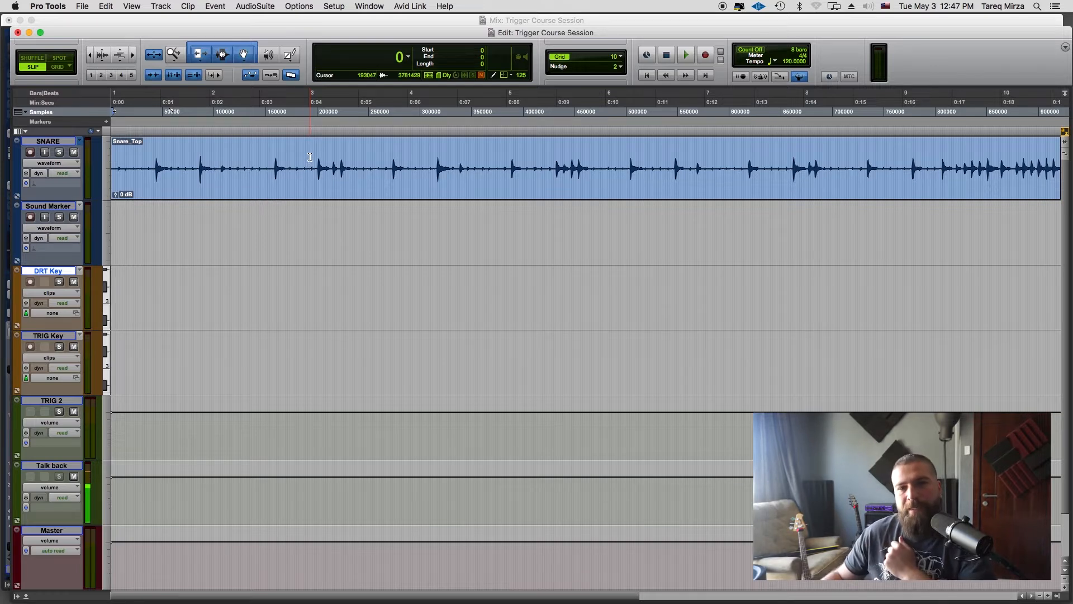
Open the Massey DRT AudioSuite plug-in
click(256, 3)
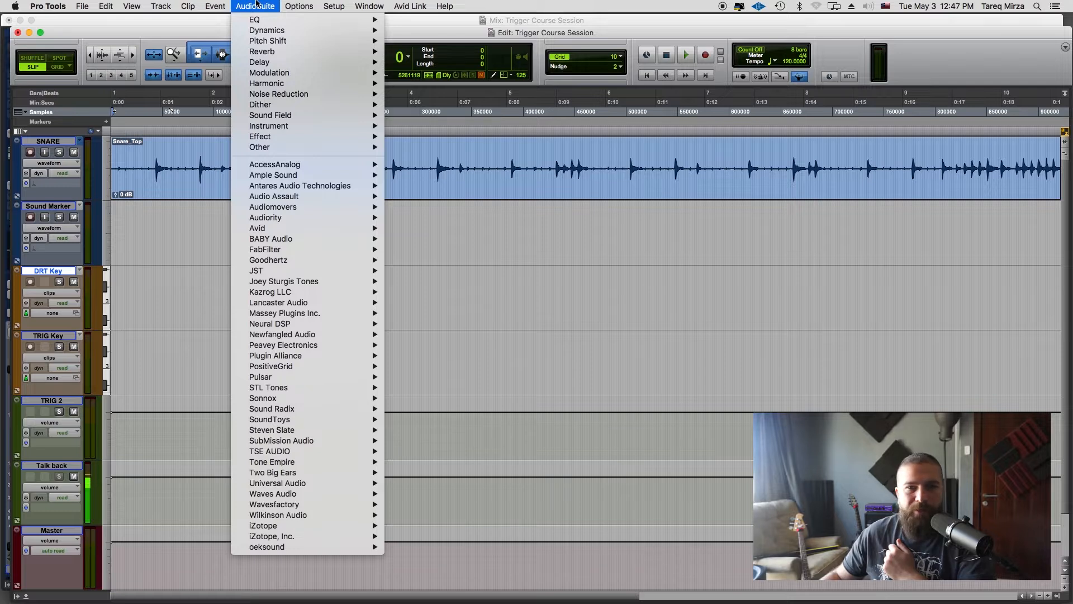
click(256, 3)
click(256, 3)
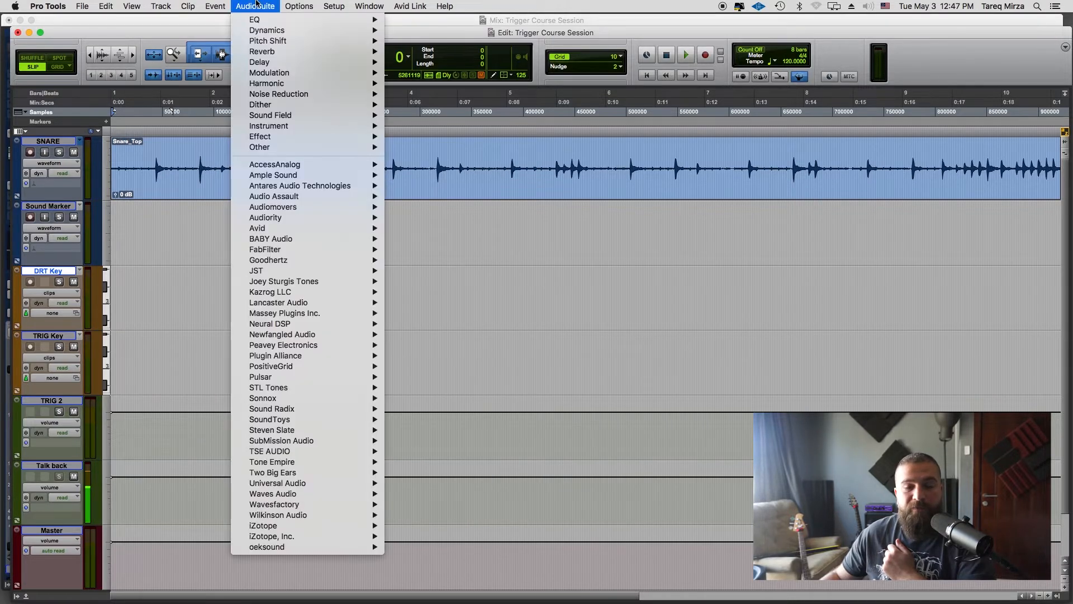
mouse_move(285, 274)
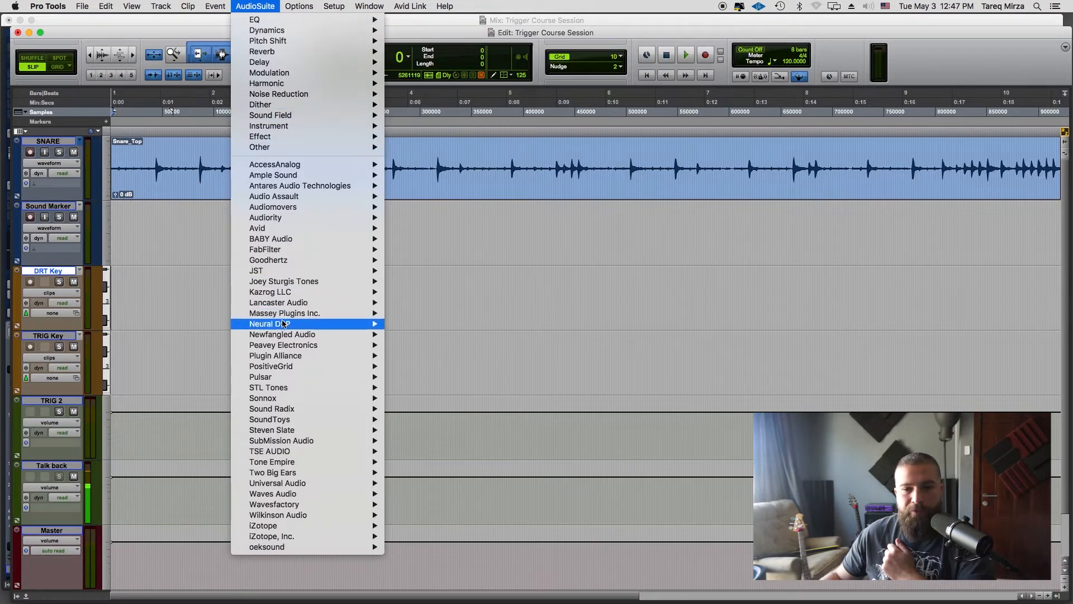
mouse_move(313, 313)
click(421, 313)
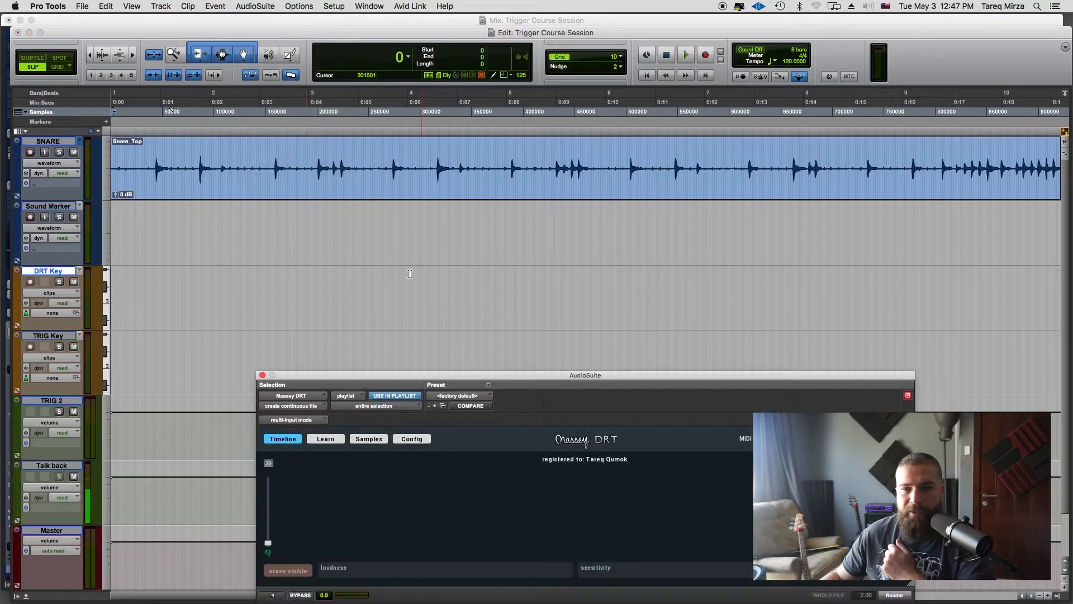
Select the Snare_Top clip, analyze it in Massey DRT and widen the plug-in window below the snare track
double_click(382, 149)
drag(548, 383, 456, 252)
click(802, 463)
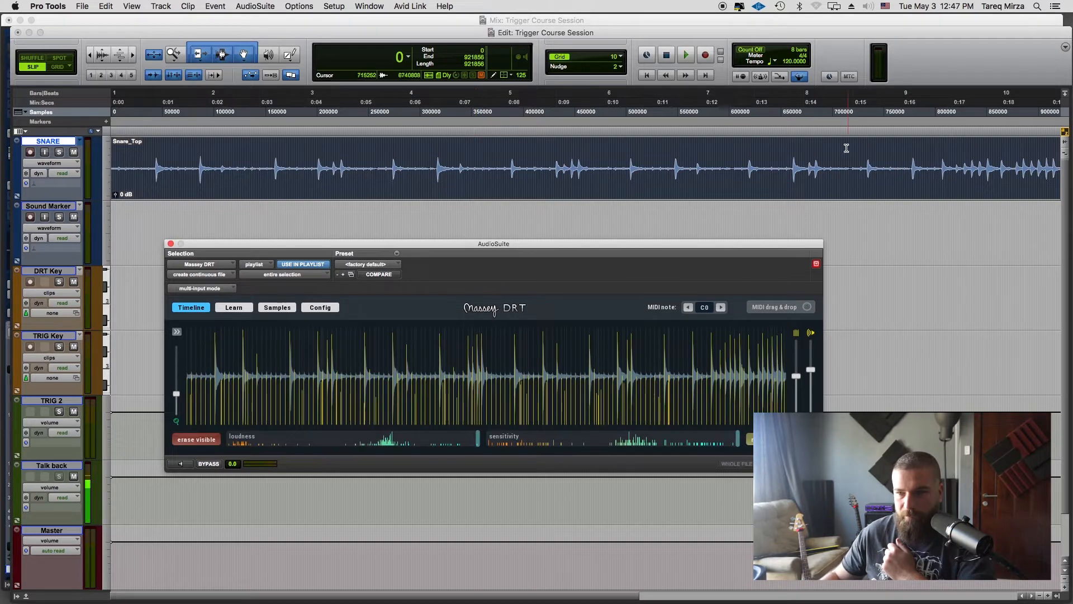
drag(221, 247, 170, 240)
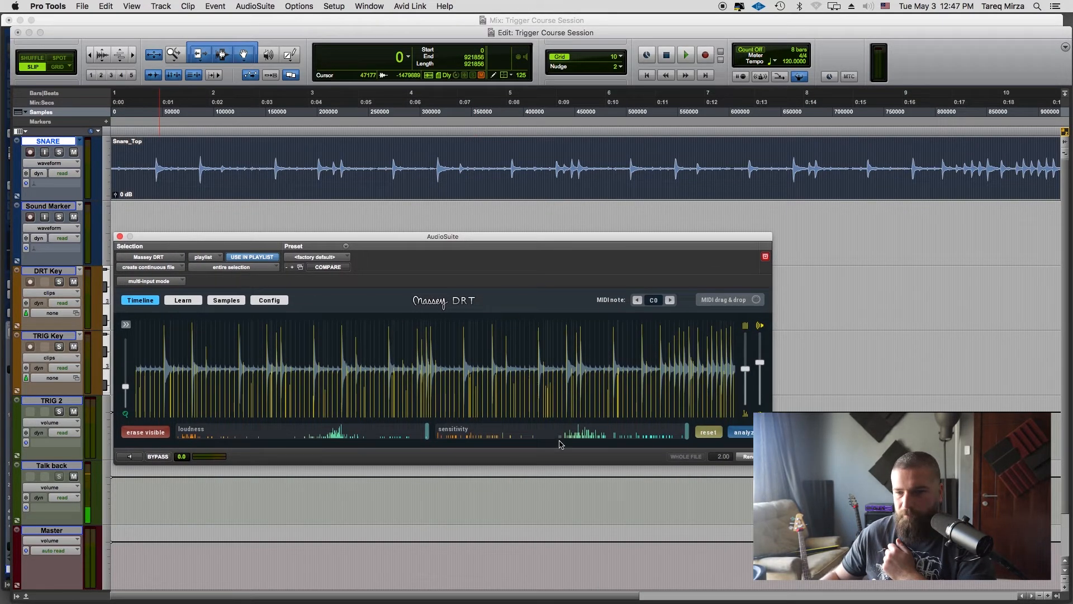
drag(761, 453, 1056, 476)
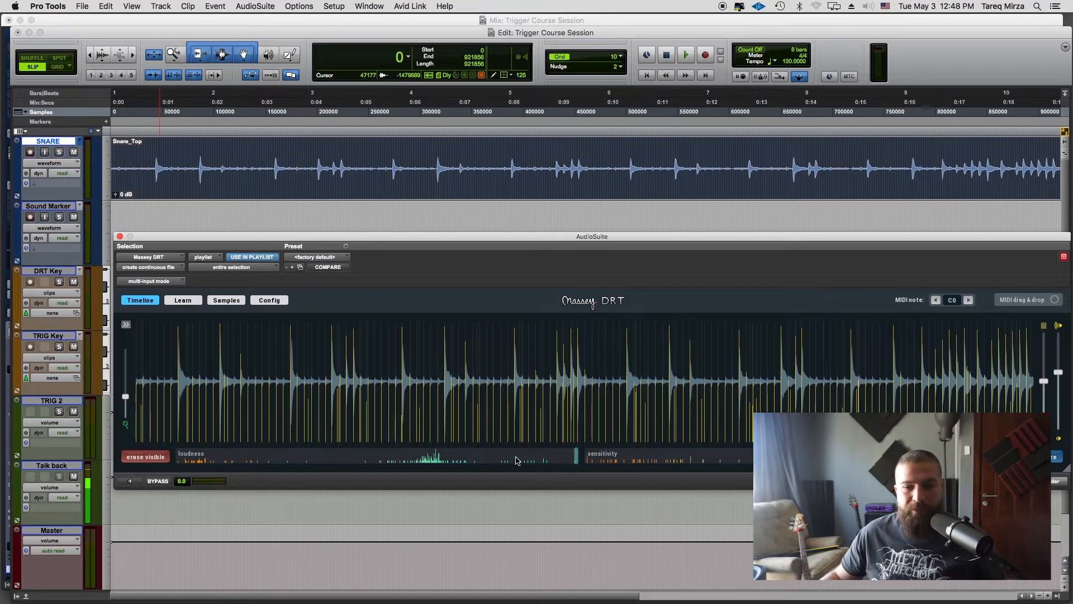
Lower the loudness and sensitivity thresholds to remove false triggers, and reveal the gate and minimum trigger separation settings
drag(576, 459, 399, 463)
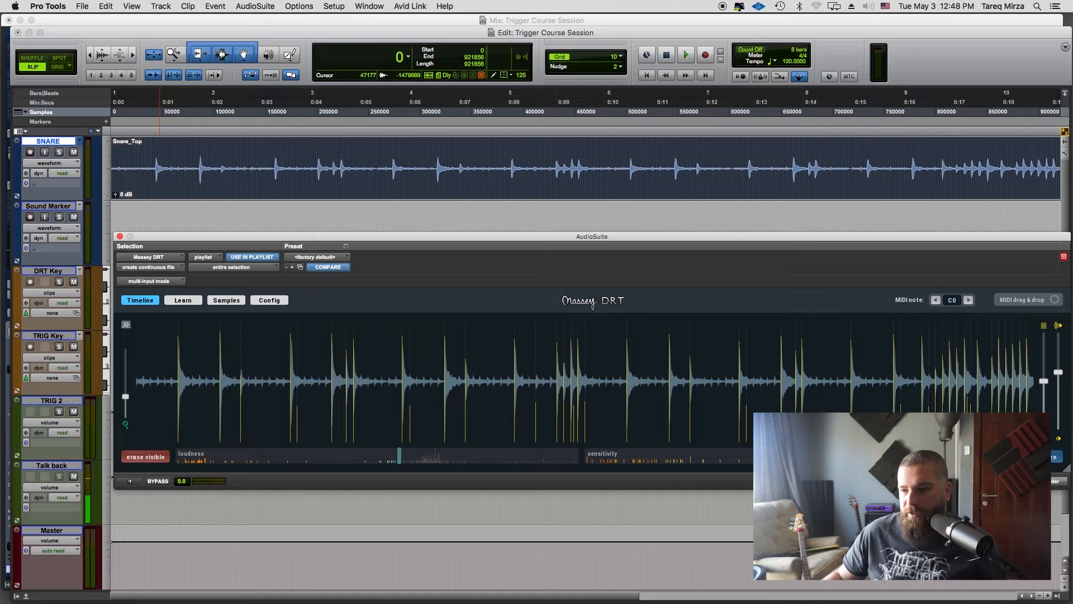
drag(769, 453, 751, 453)
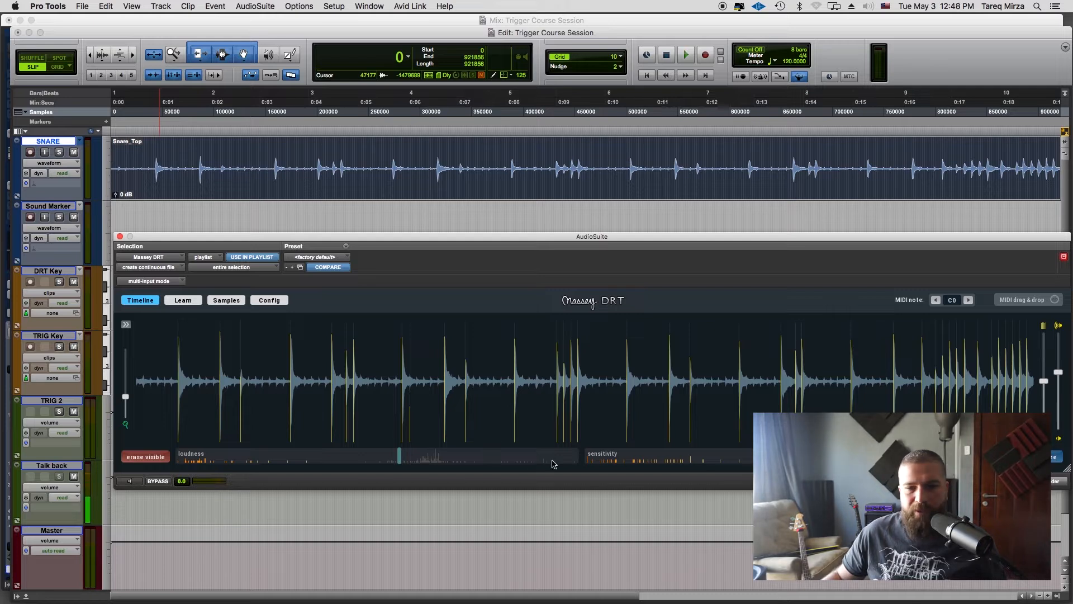
click(124, 324)
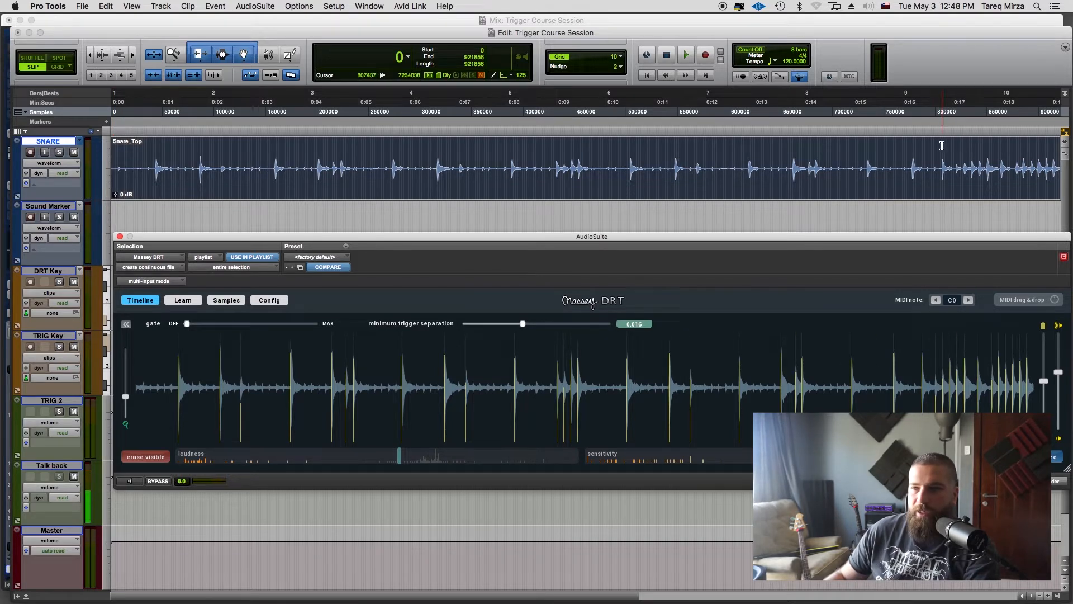
Select the fast snare roll at the end of the Snare_Top clip and play it back to check its detected triggers
mouse_move(940, 144)
mouse_down()
mouse_move(1064, 146)
mouse_move(938, 145)
mouse_up()
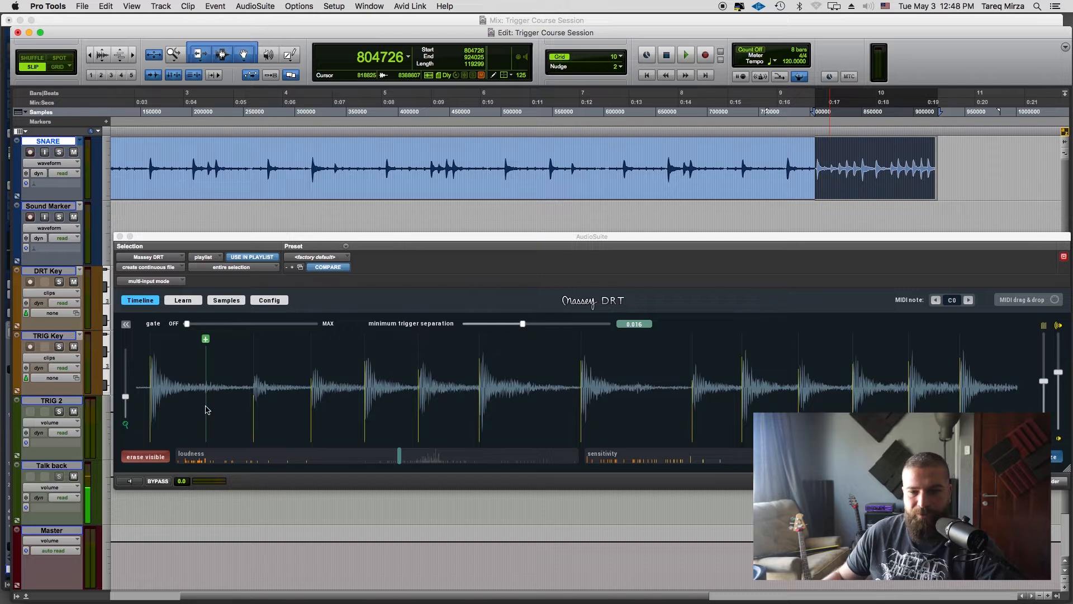
key(space)
key(space)
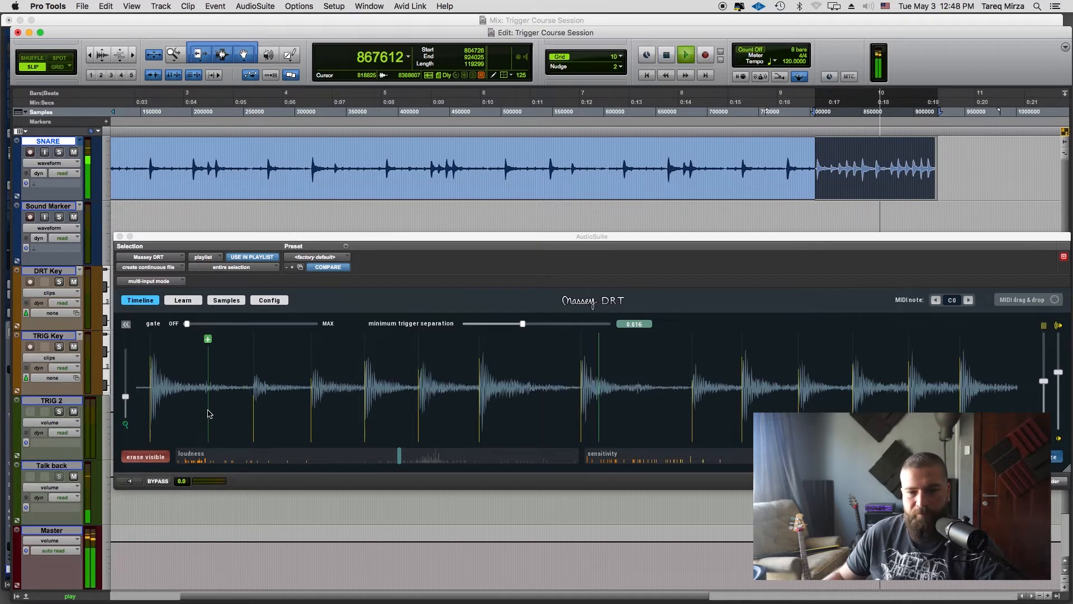
key(space)
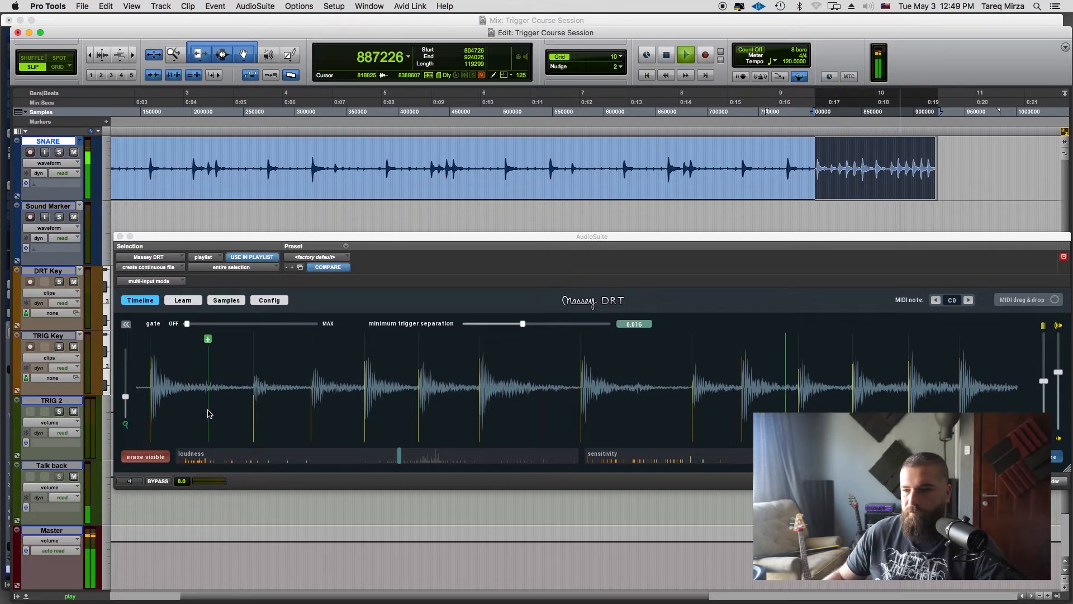
key(space)
Reselect the whole Snare_Top clip and magnify the first detected triggers to check their placement against the hit transients
click(433, 166)
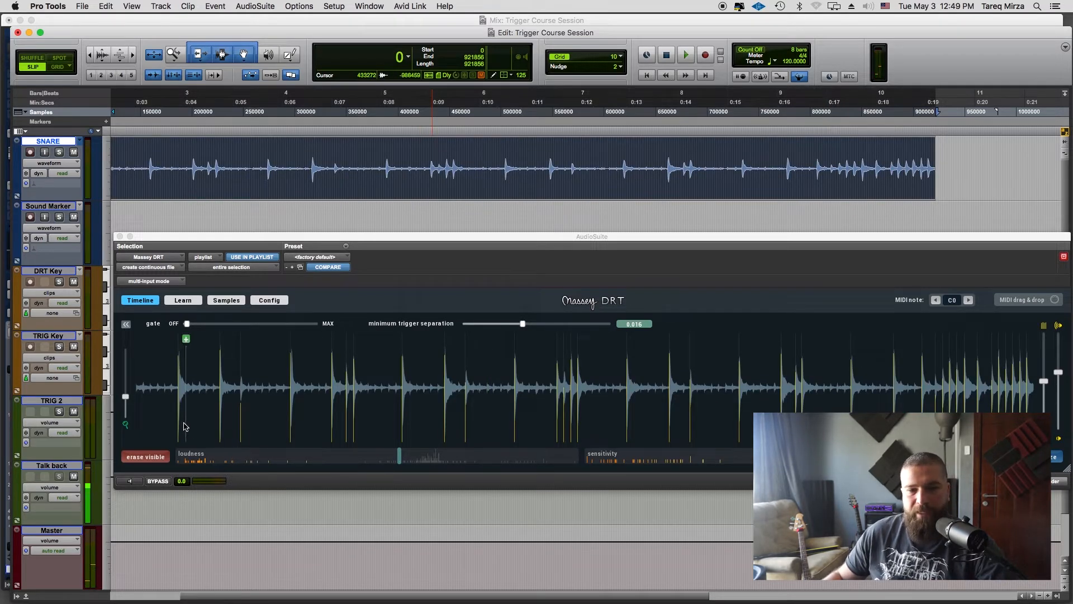
click(451, 423)
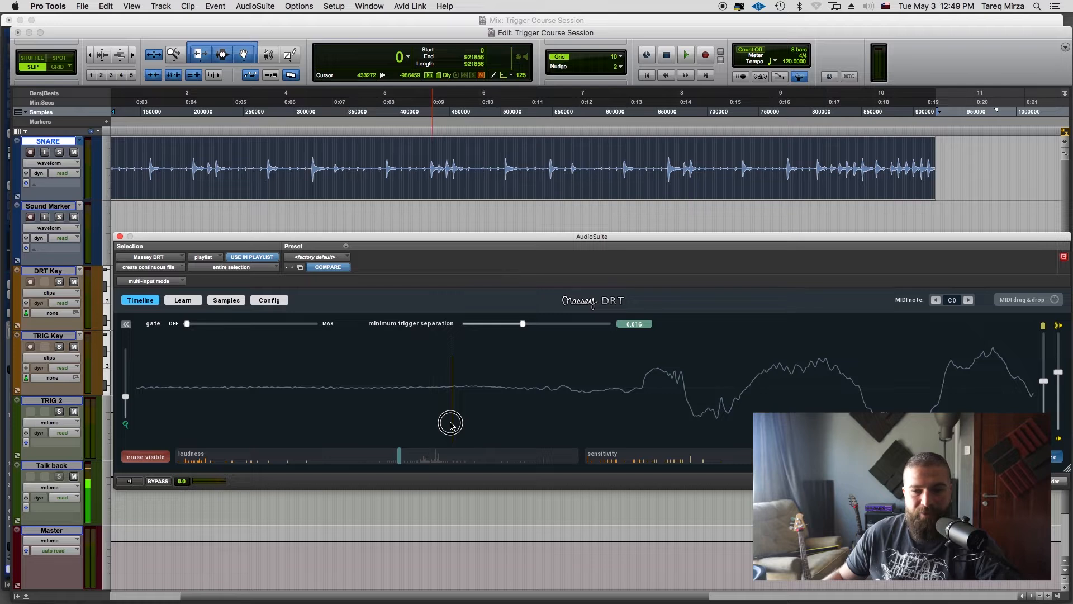
click(450, 423)
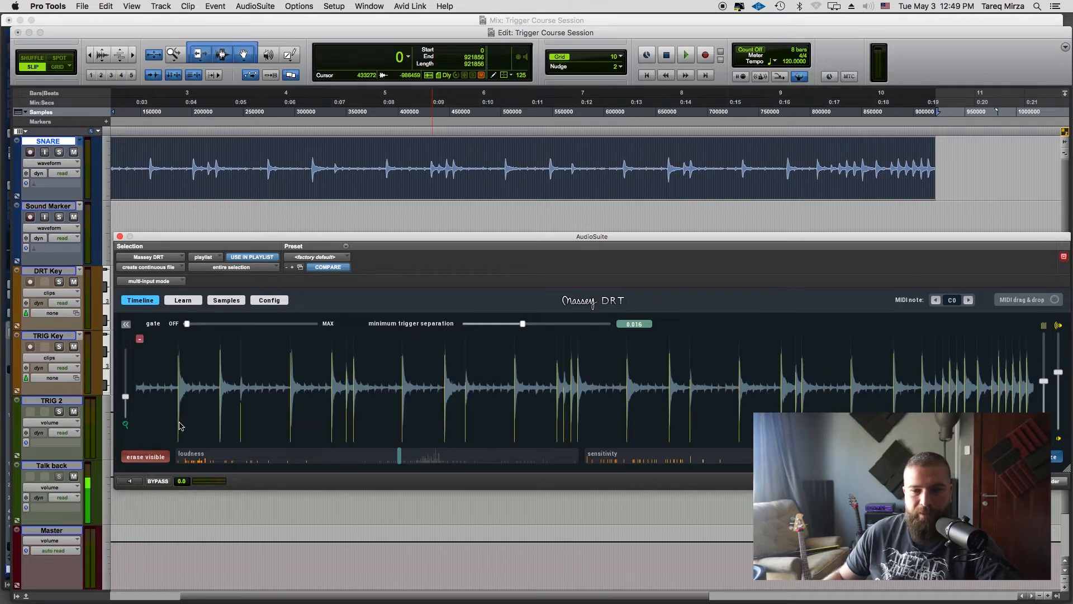
click(450, 420)
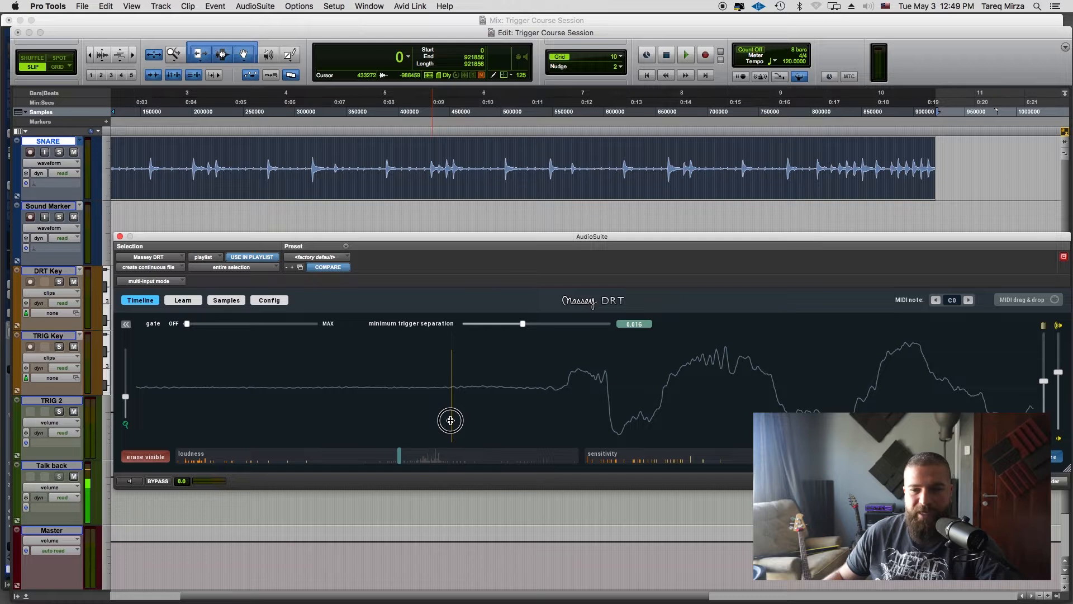
click(450, 419)
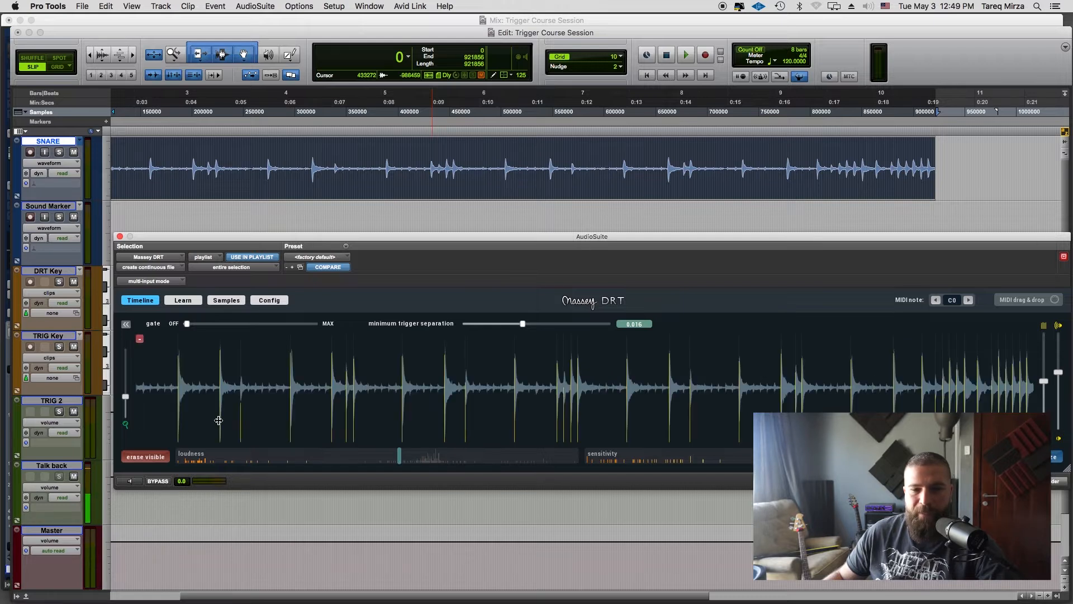
click(451, 419)
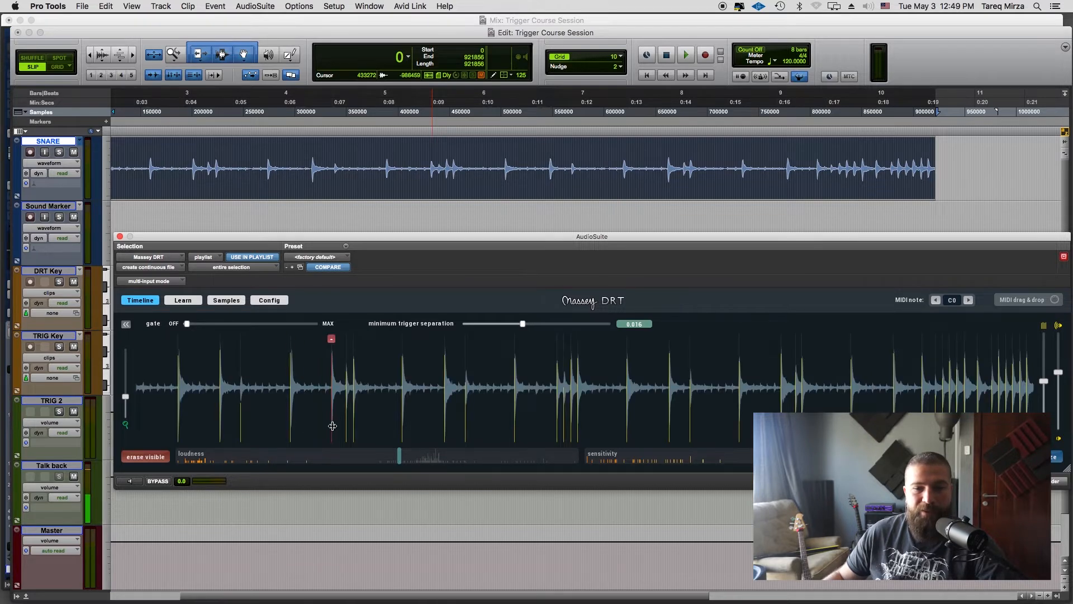
Set the MIDI note for the triggers in Massey DRT to C3
click(450, 425)
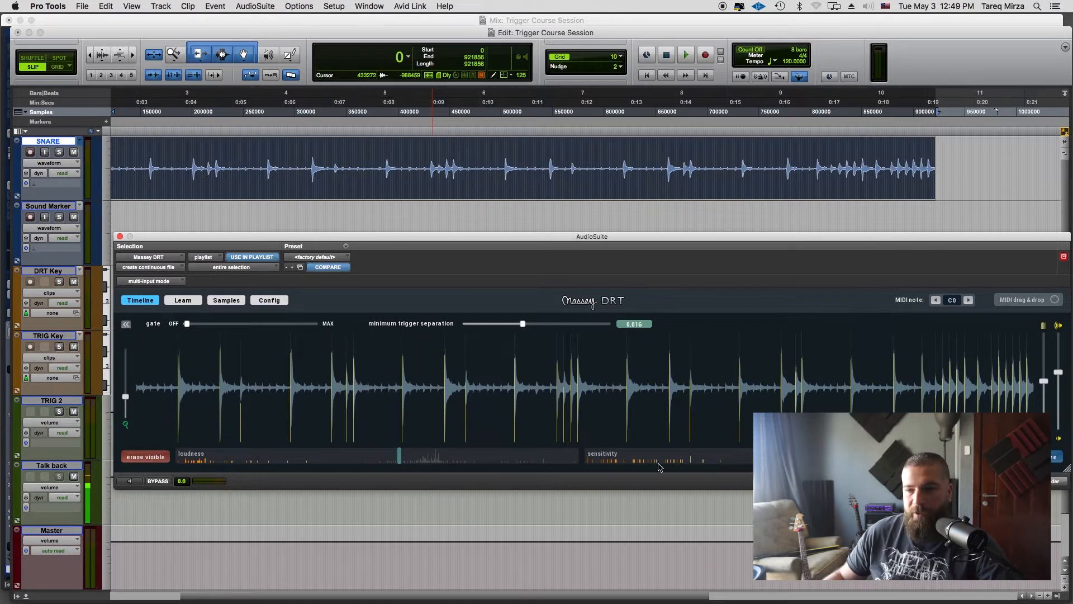
click(970, 301)
click(970, 301)
click(970, 300)
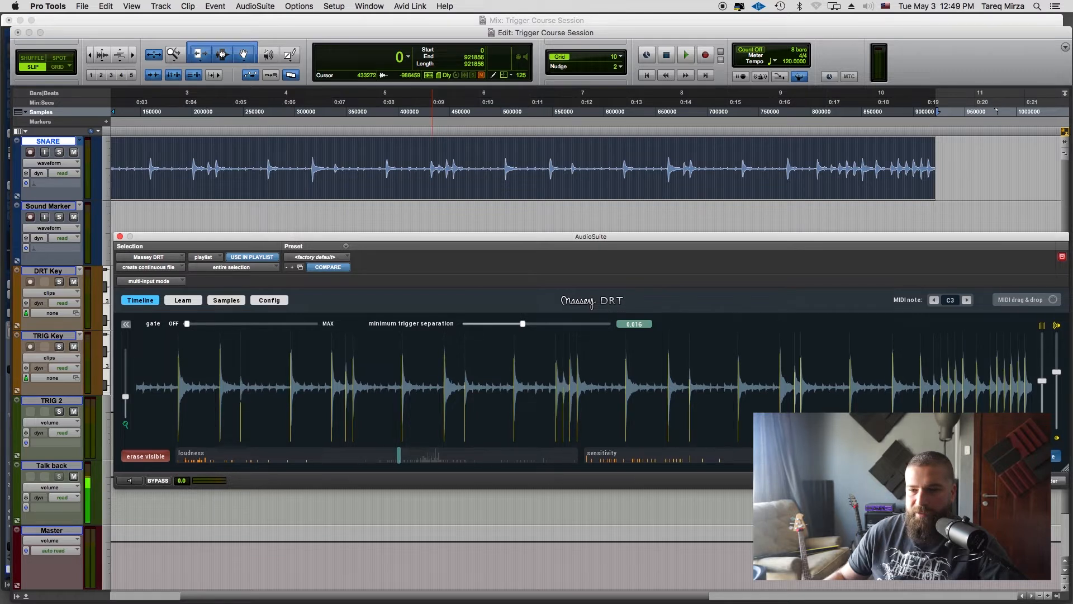
Shrink and move the Massey DRT window, export its MIDI to the start of the DRT Key track, and close the plug-in
drag(1067, 471, 693, 445)
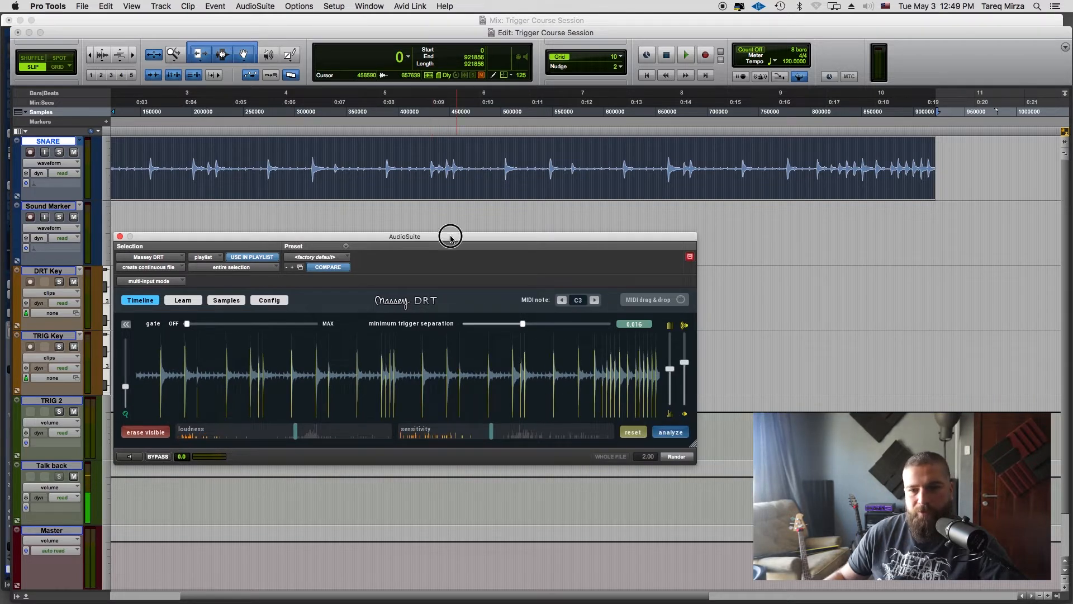
drag(448, 235, 738, 137)
drag(947, 204, 214, 375)
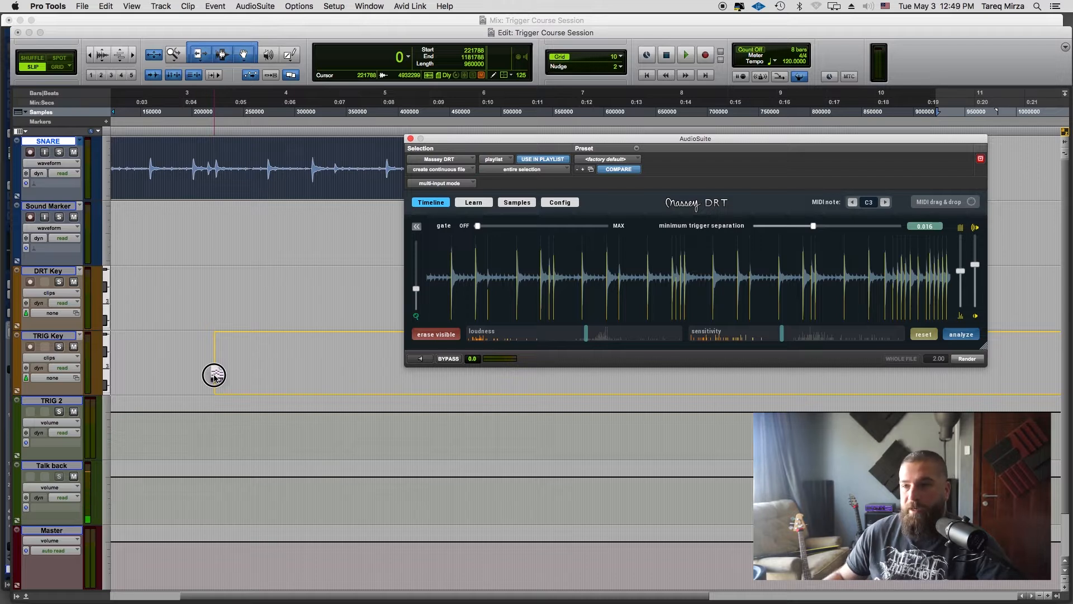
drag(214, 375, 201, 375)
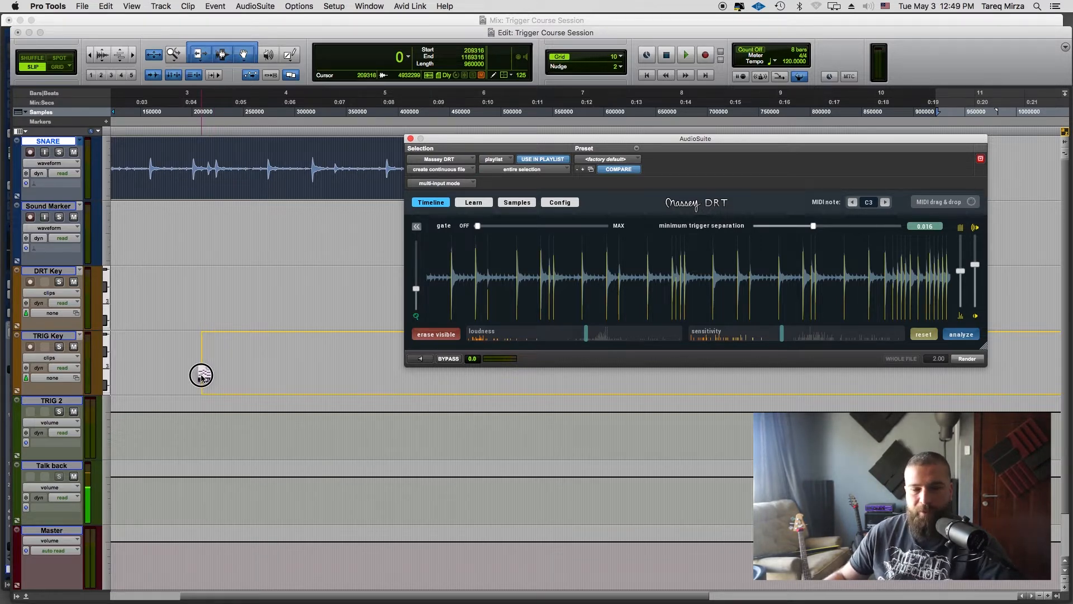
drag(201, 376, 78, 312)
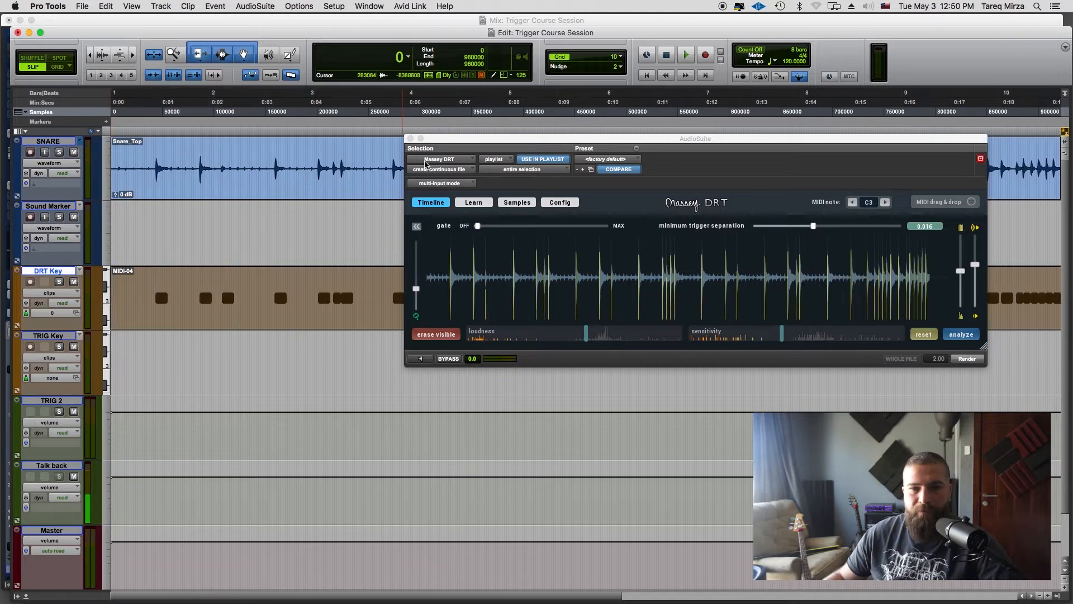
click(410, 138)
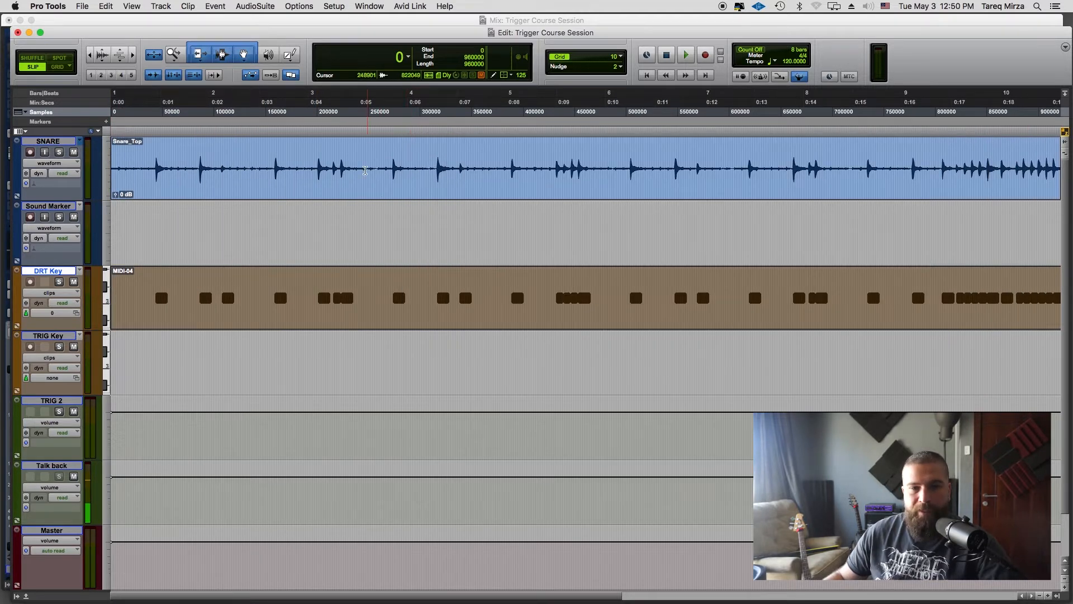
Hide sends F-J in the mixer, and open Trigger 2 from the TRIG 2 track for use over the Edit window
key(super+equal)
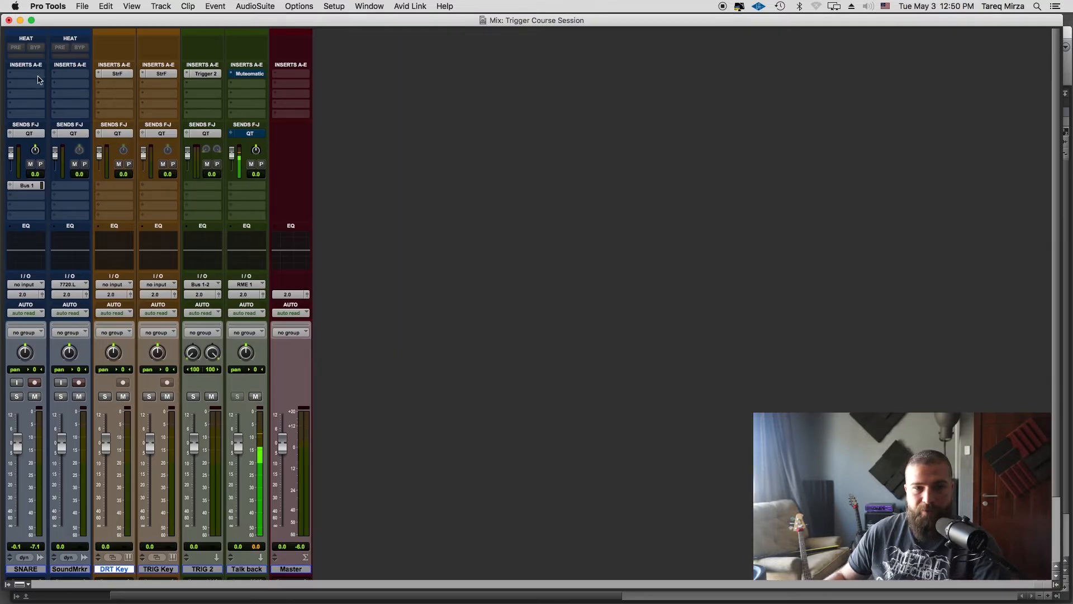
alt+click(75, 125)
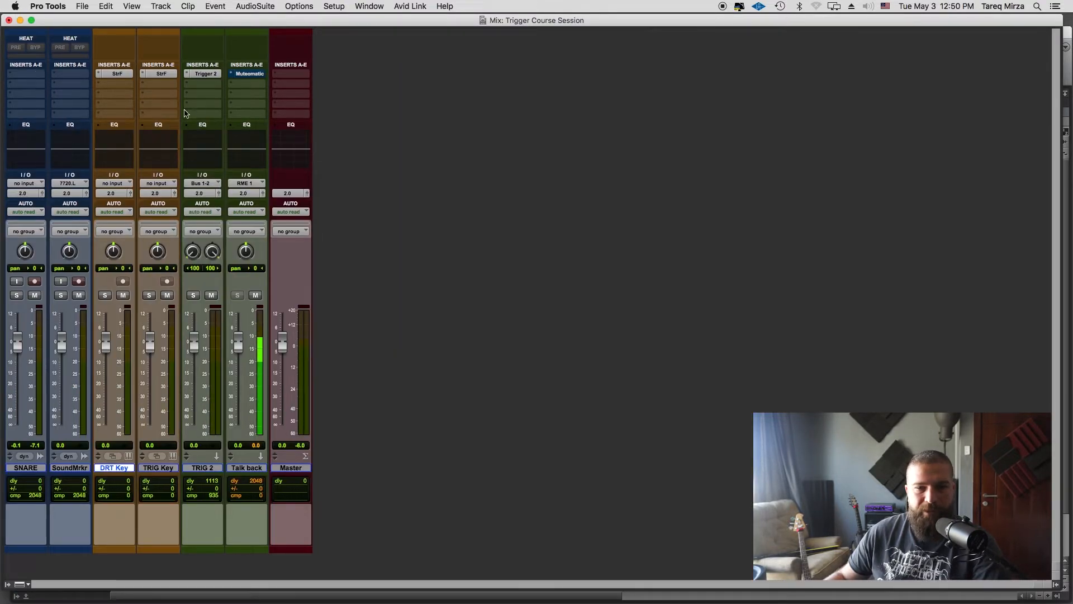
click(203, 74)
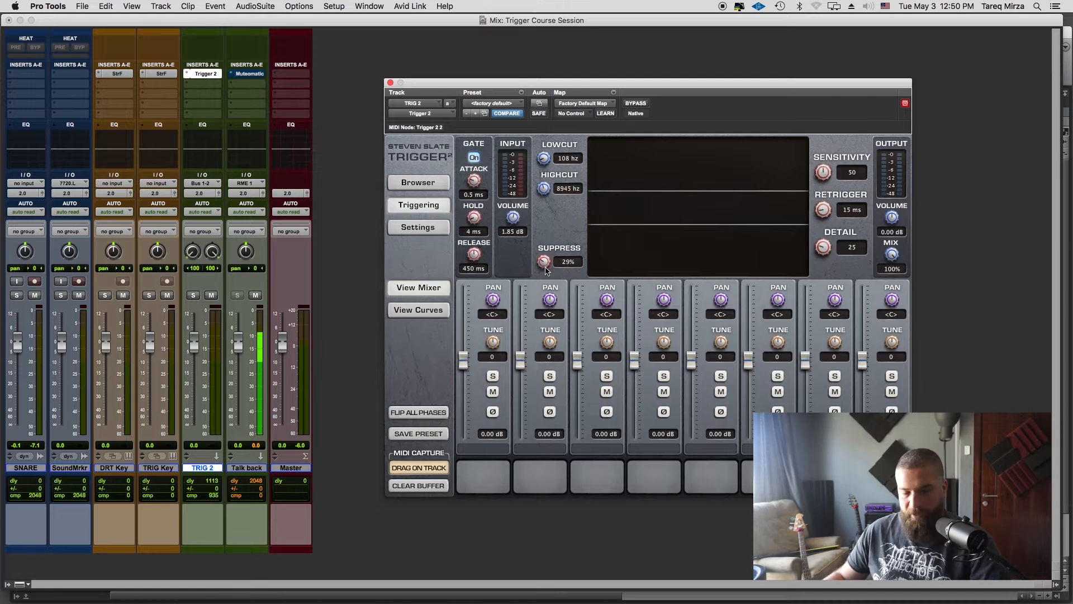
key(super+equal)
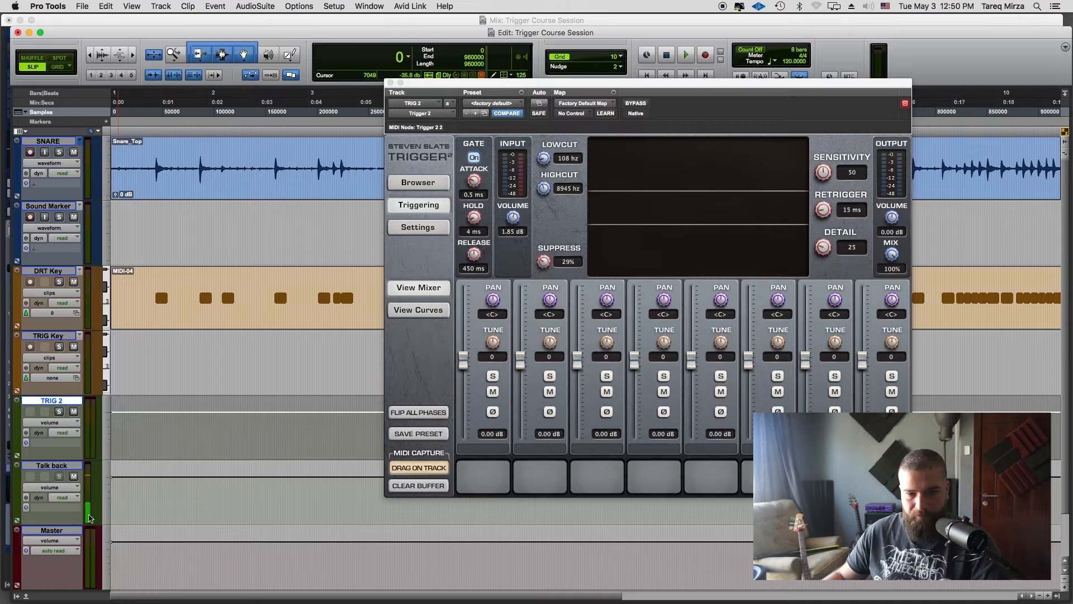
click(24, 595)
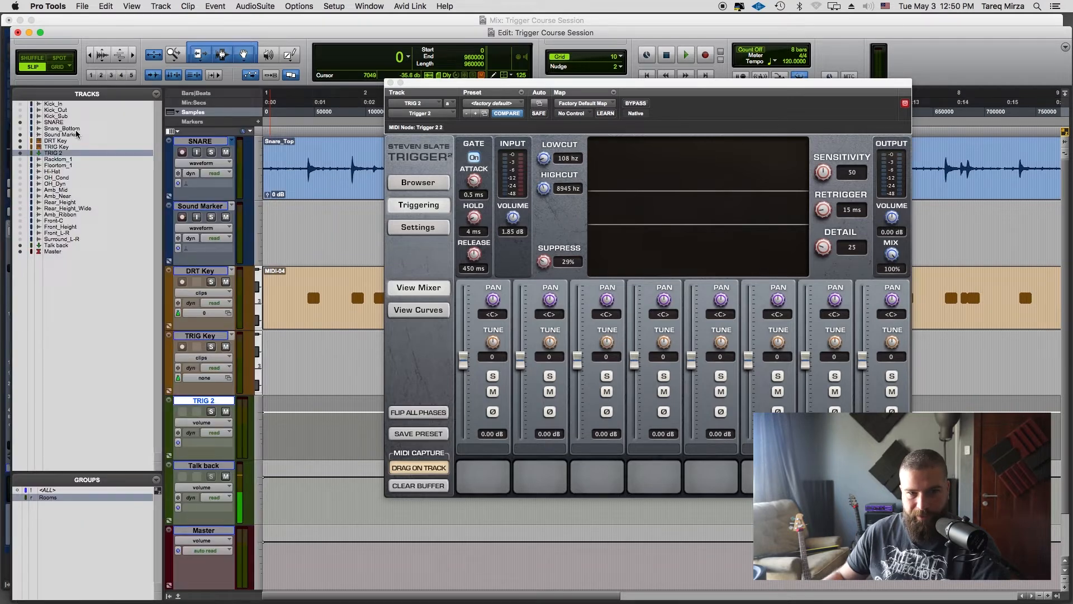
click(21, 104)
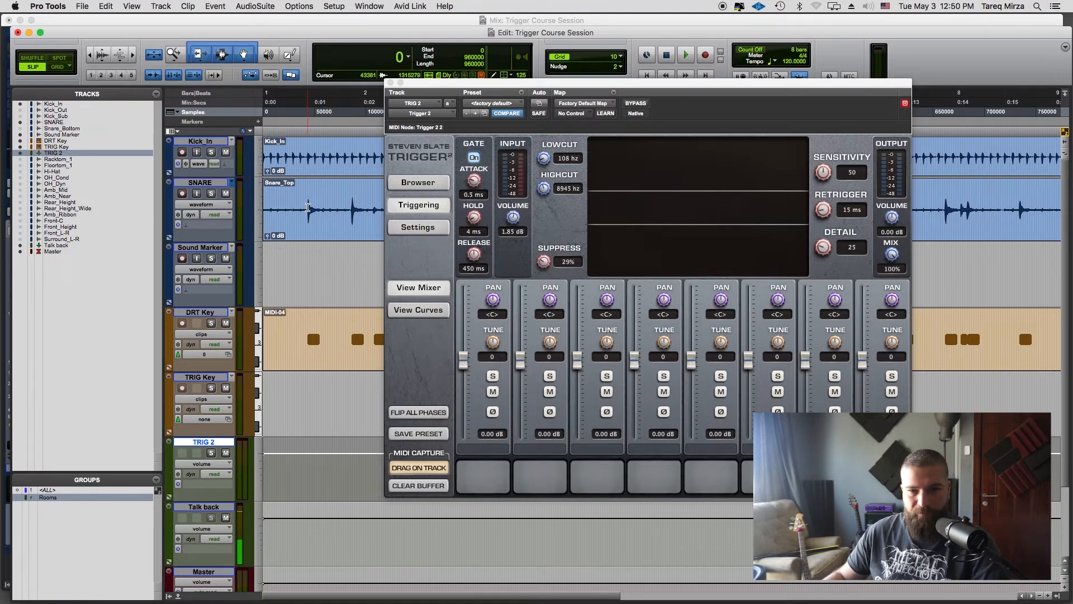
click(21, 105)
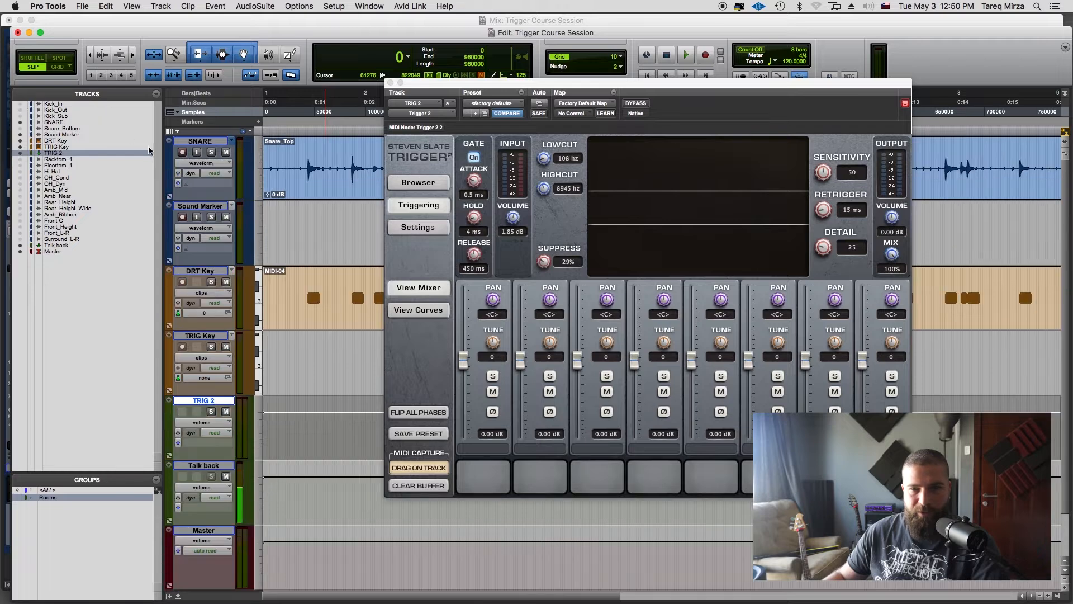
click(168, 597)
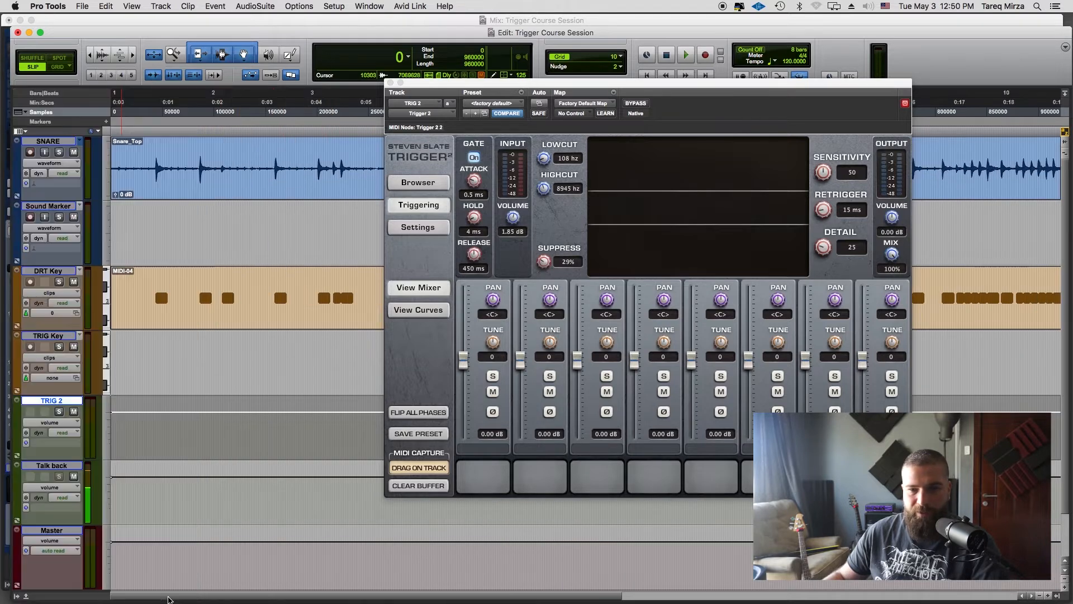
Select a short section near the start of the Snare_Top clip and play it to examine how Trigger 2 detects the hits
drag(643, 91, 784, 184)
key(r)
key(r)
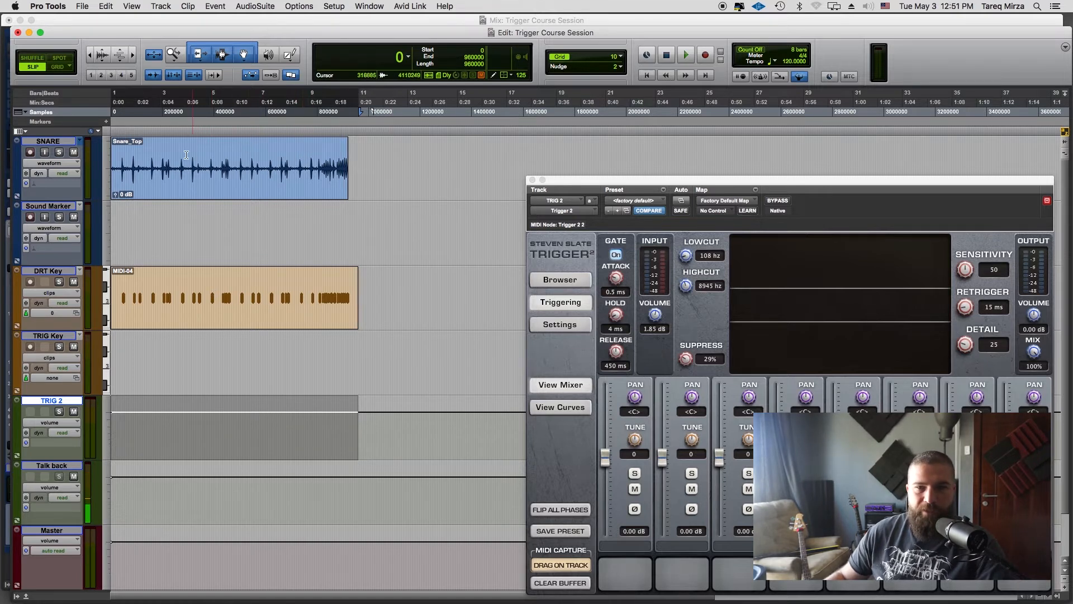
drag(151, 152, 191, 150)
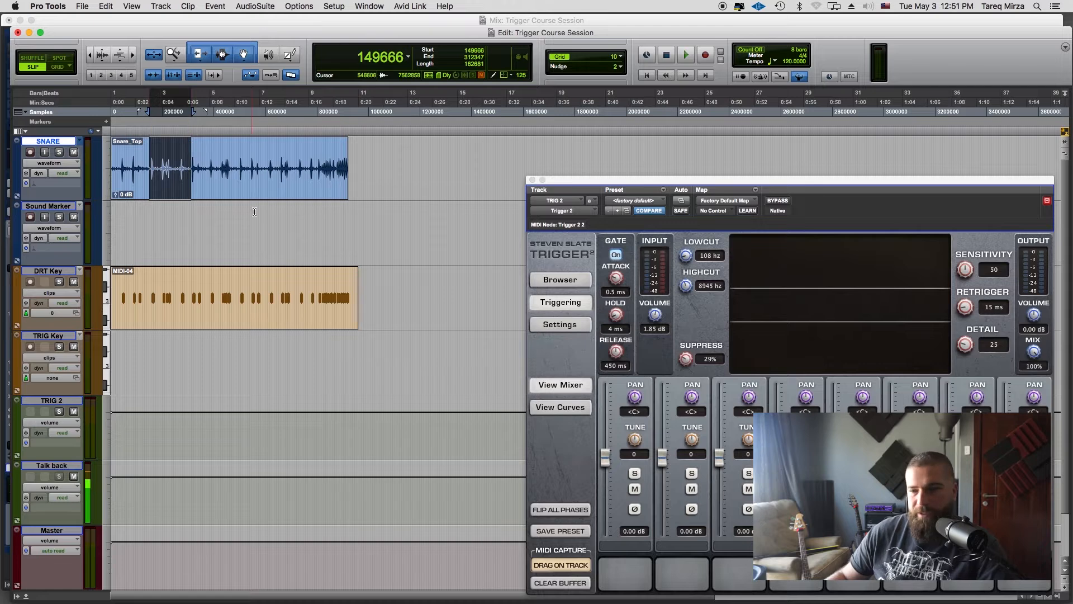
key(space)
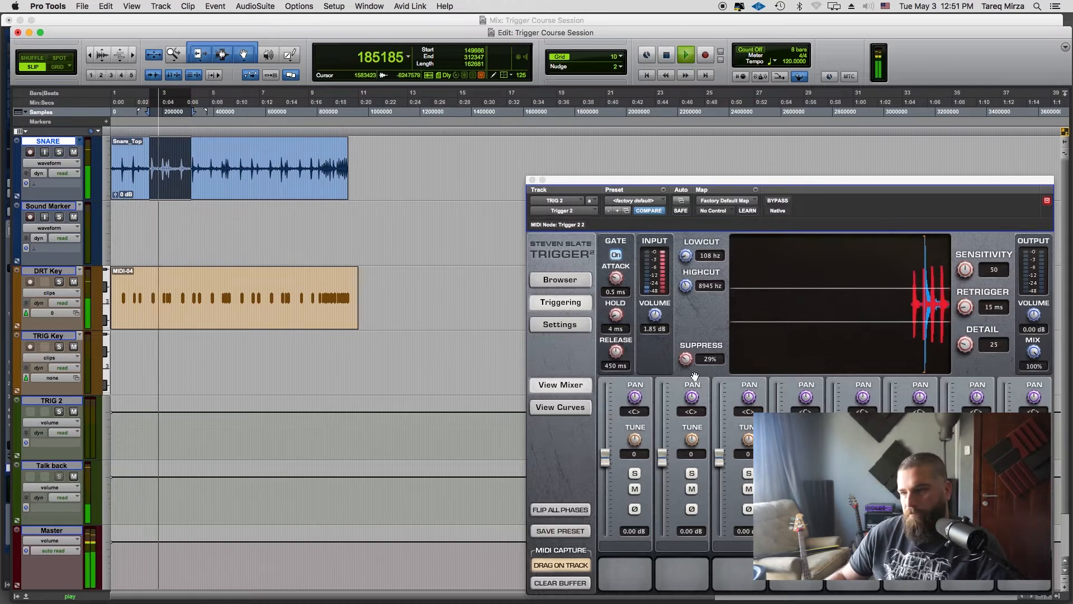
drag(809, 179, 730, 95)
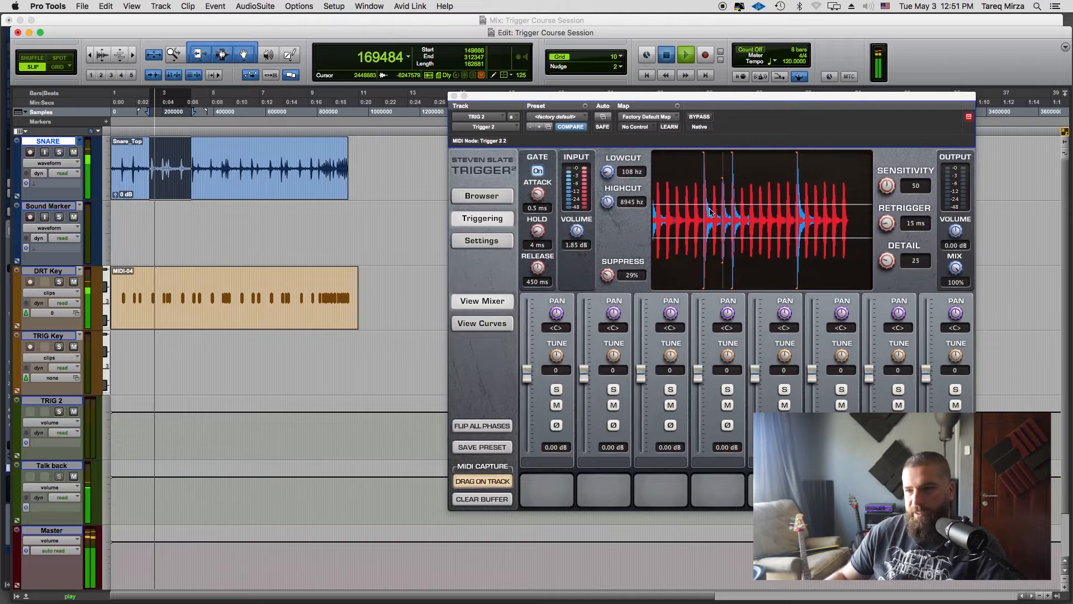
key(space)
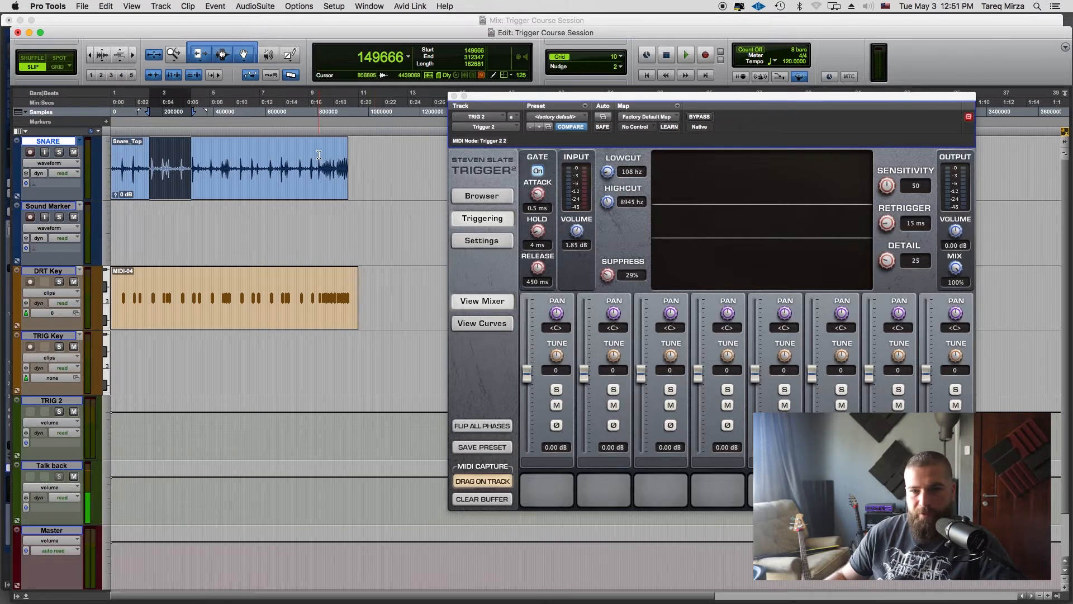
Reset Trigger 2's input volume to 0.00 dB and play the fast roll at the end of the Snare_Top clip
drag(317, 152, 347, 148)
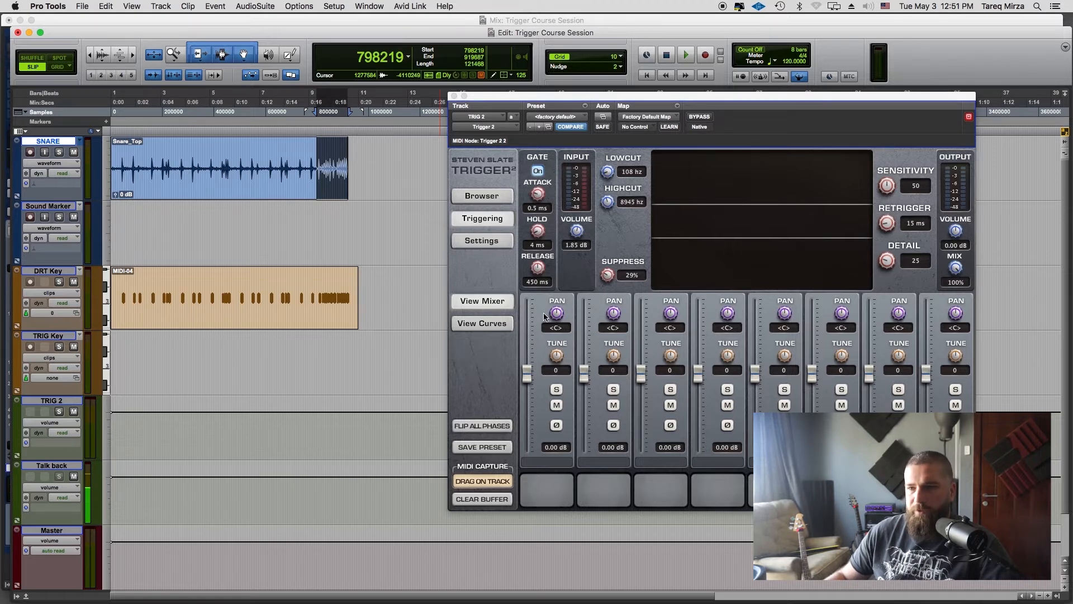
click(577, 234)
key(space)
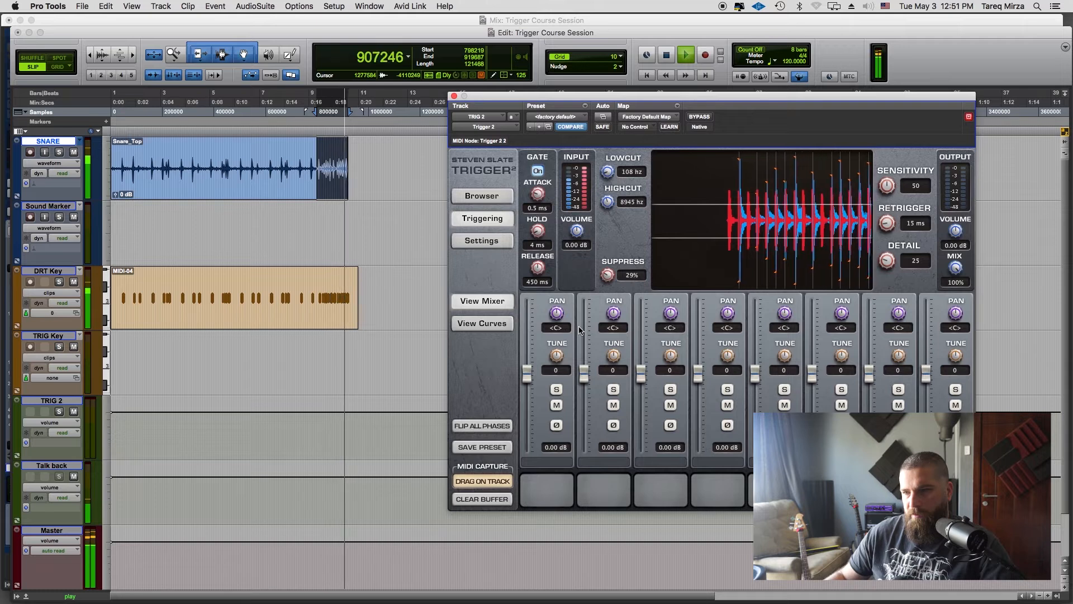
key(space)
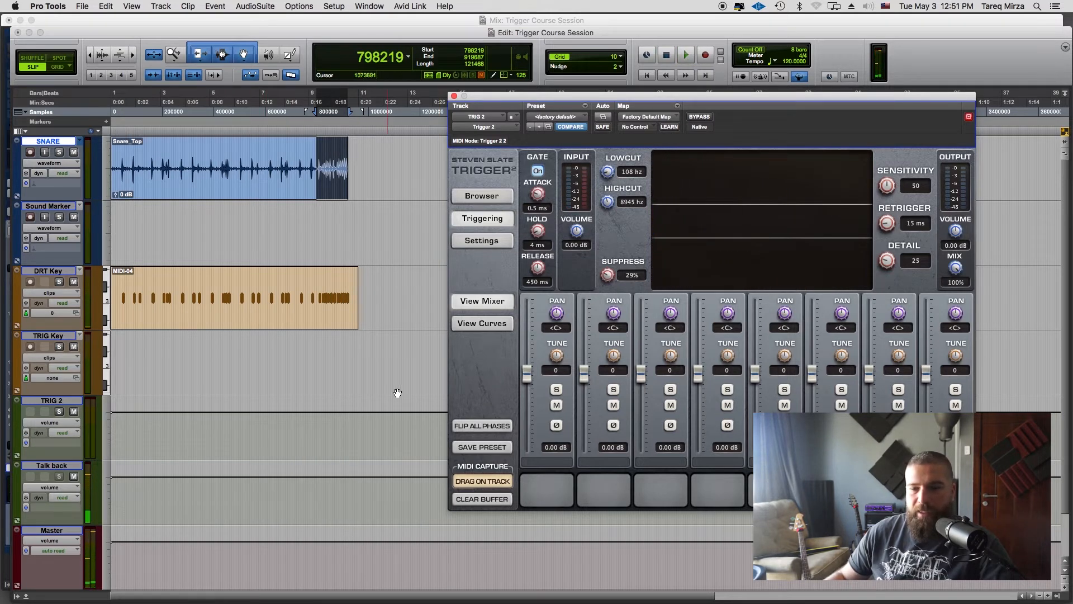
Capture the whole Snare_Top clip into a cleared Trigger 2 MIDI buffer and place the MIDI at the start of the TRIG Key track
click(487, 499)
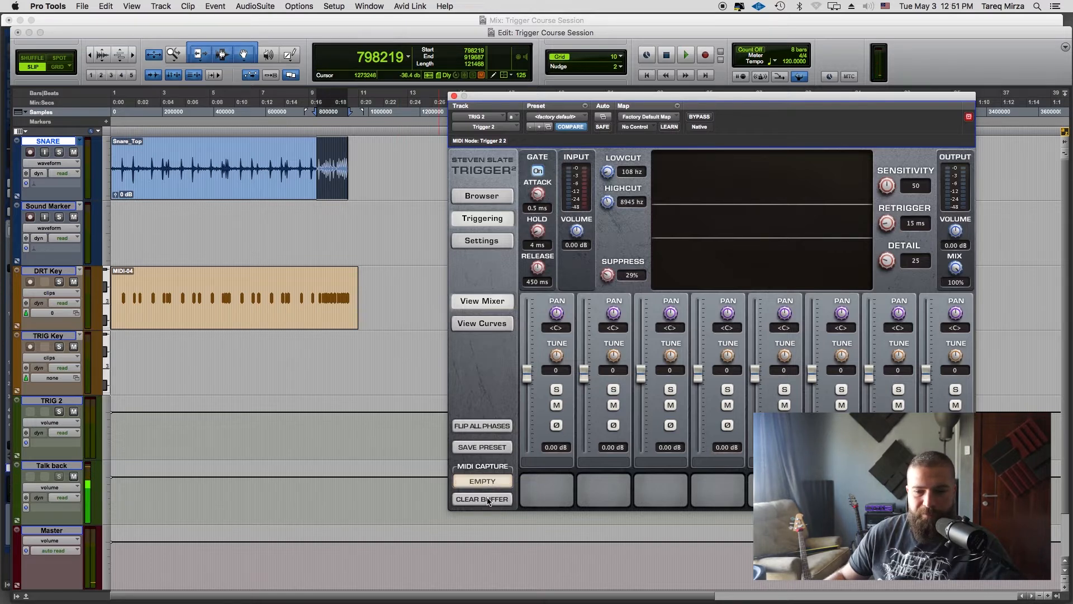
click(257, 152)
double_click(257, 153)
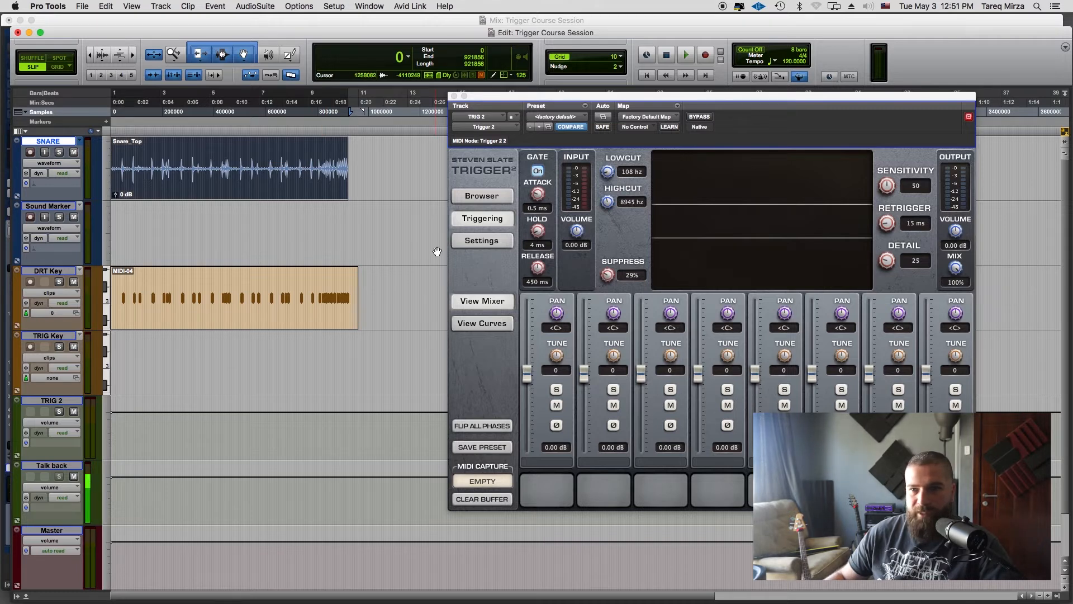
key(space)
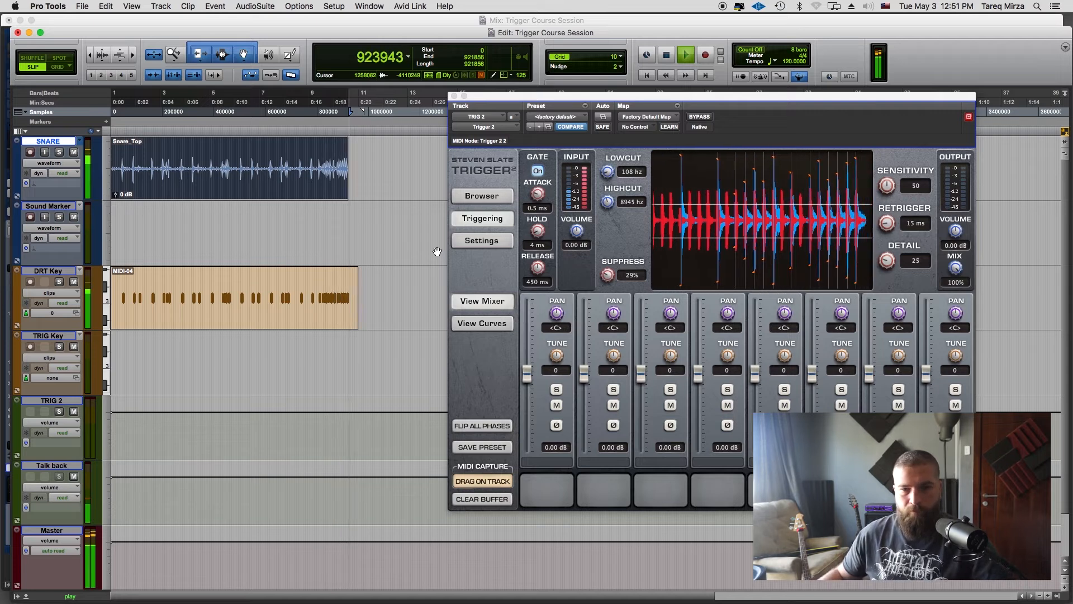
key(space)
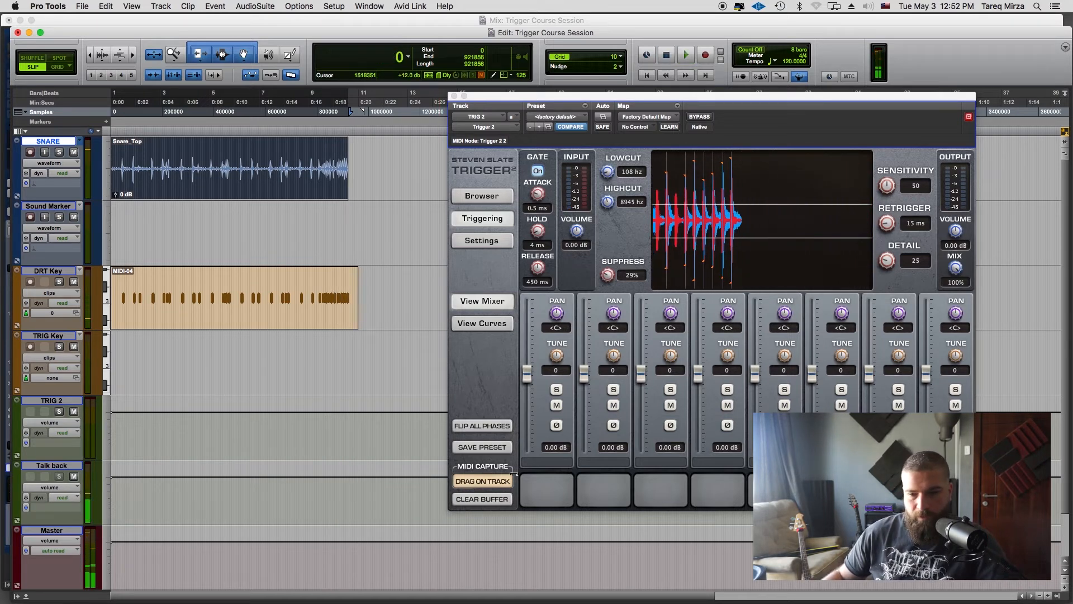
drag(496, 480, 165, 356)
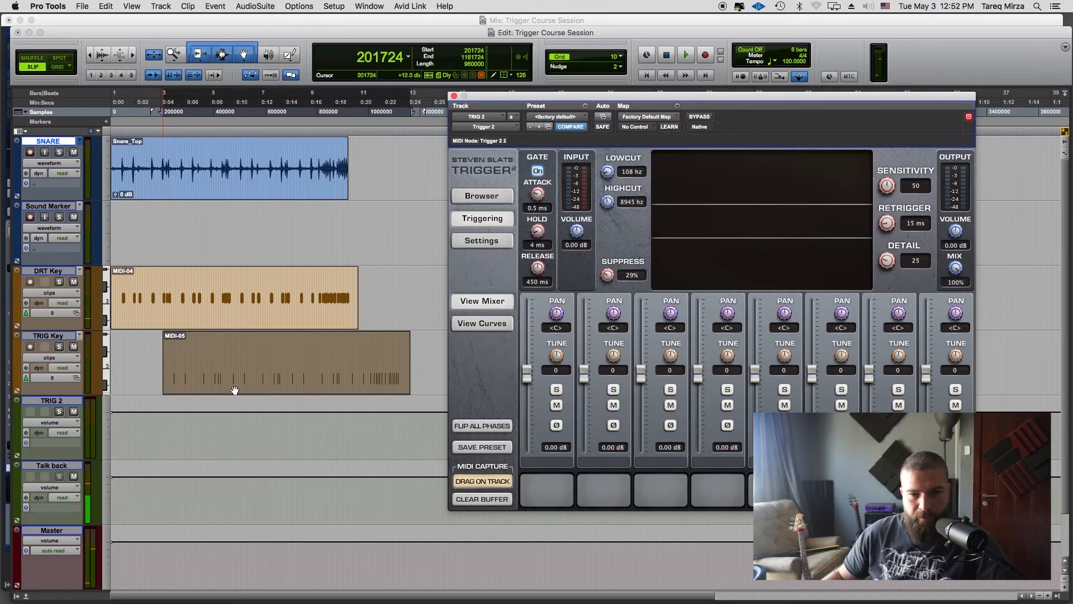
drag(234, 389, 119, 380)
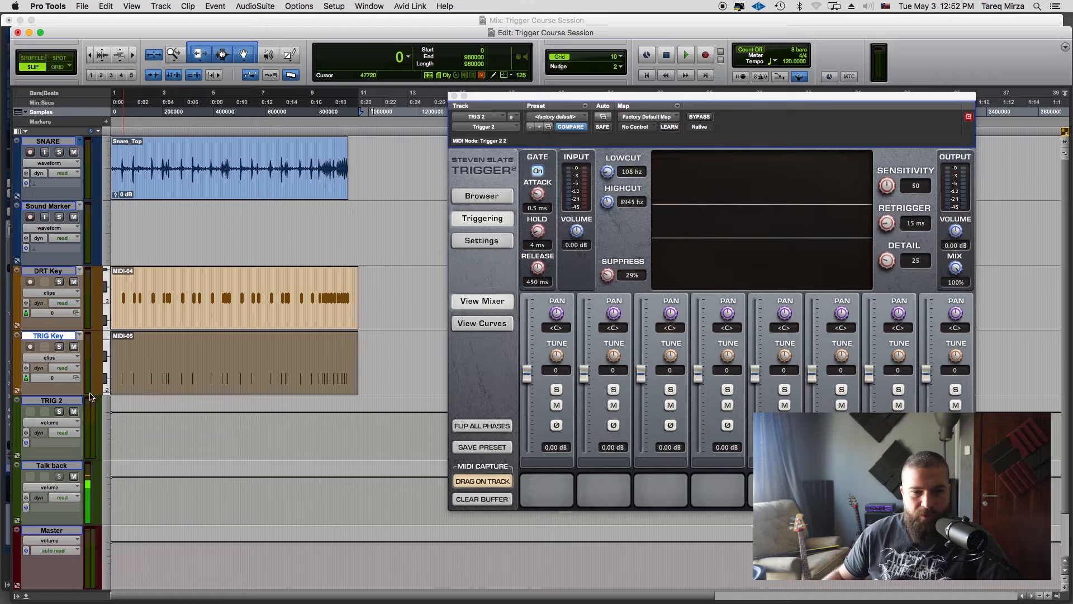
Select the DRT Key and TRIG Key MIDI clips together and set all their note durations to 0|100
shift+click(200, 323)
key(alt+minus)
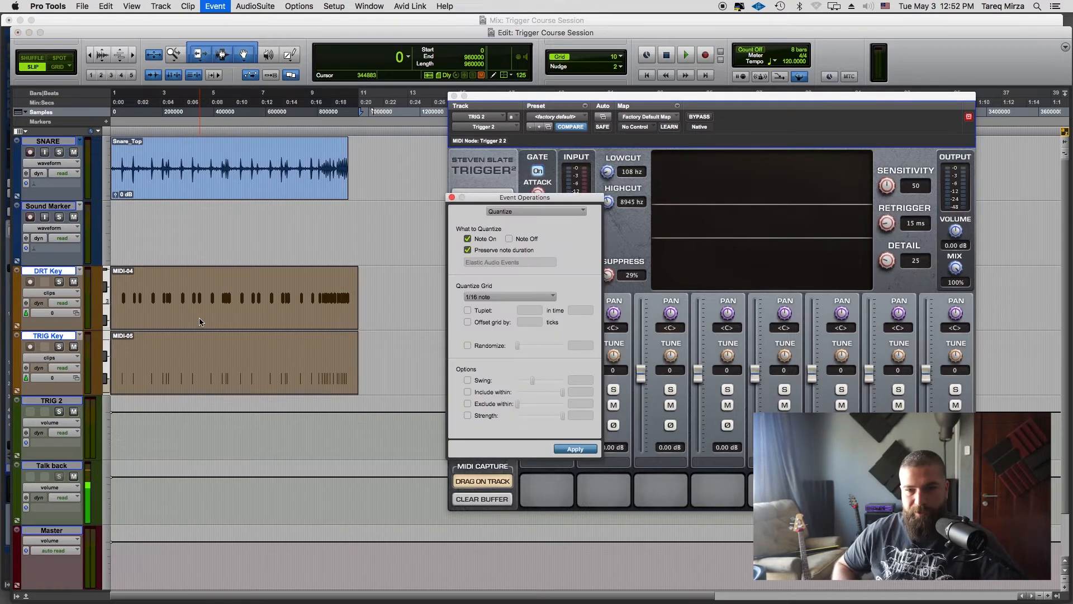
key(alt+equal)
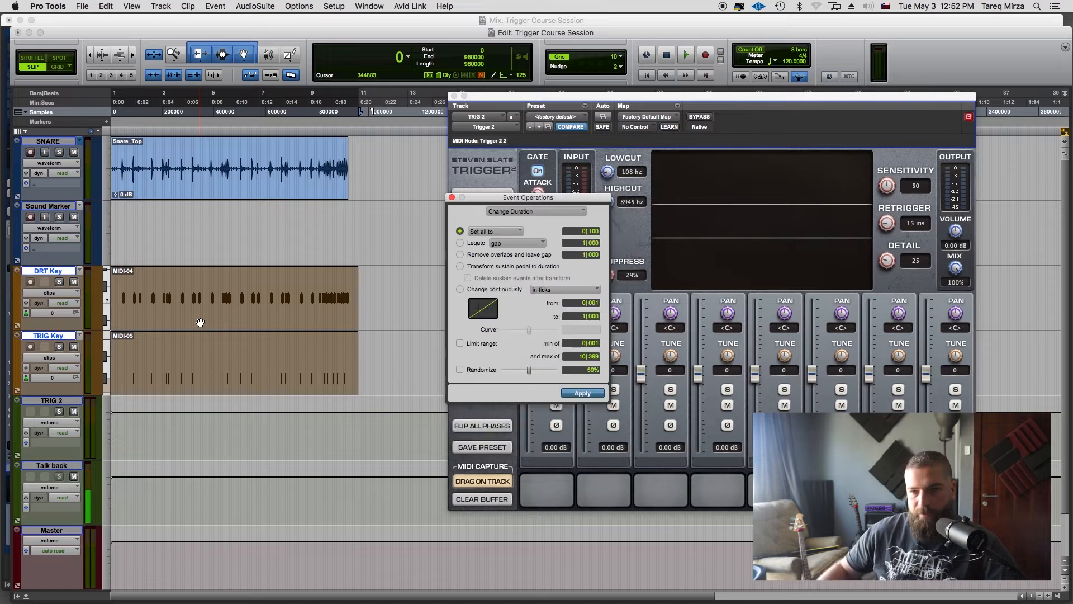
click(596, 393)
Transpose all notes in both selected MIDI clips to C3, and close the Event Operations and Trigger 2 windows
key(alt+t)
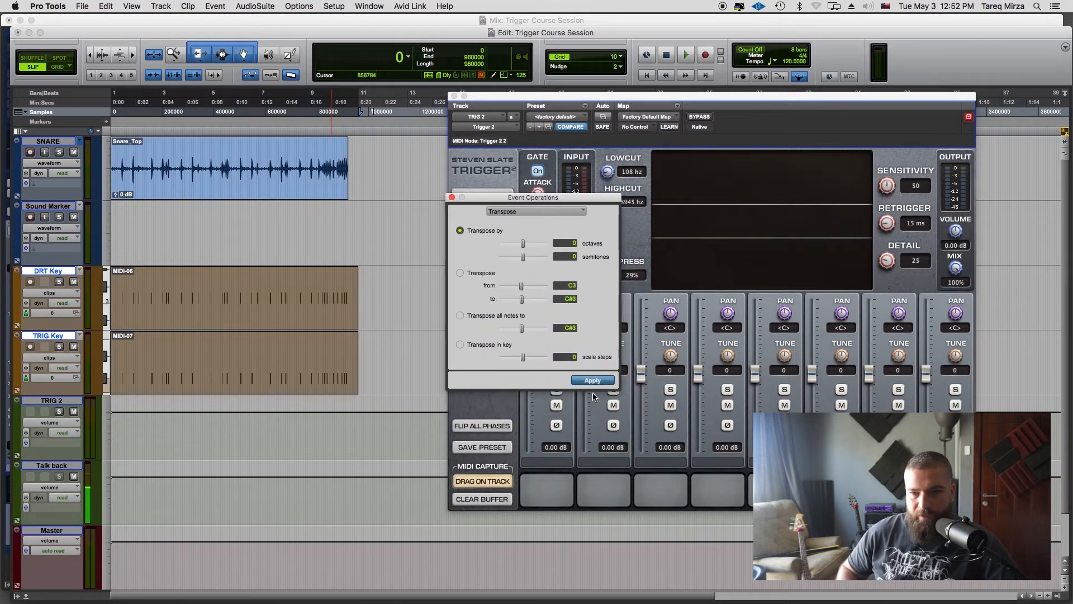
click(461, 316)
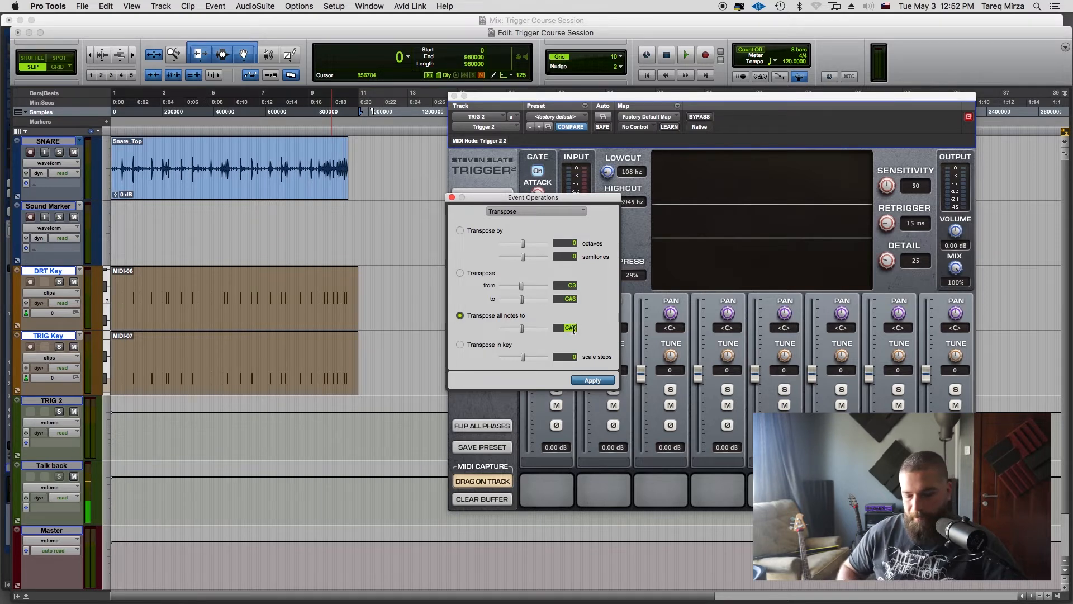
click(590, 381)
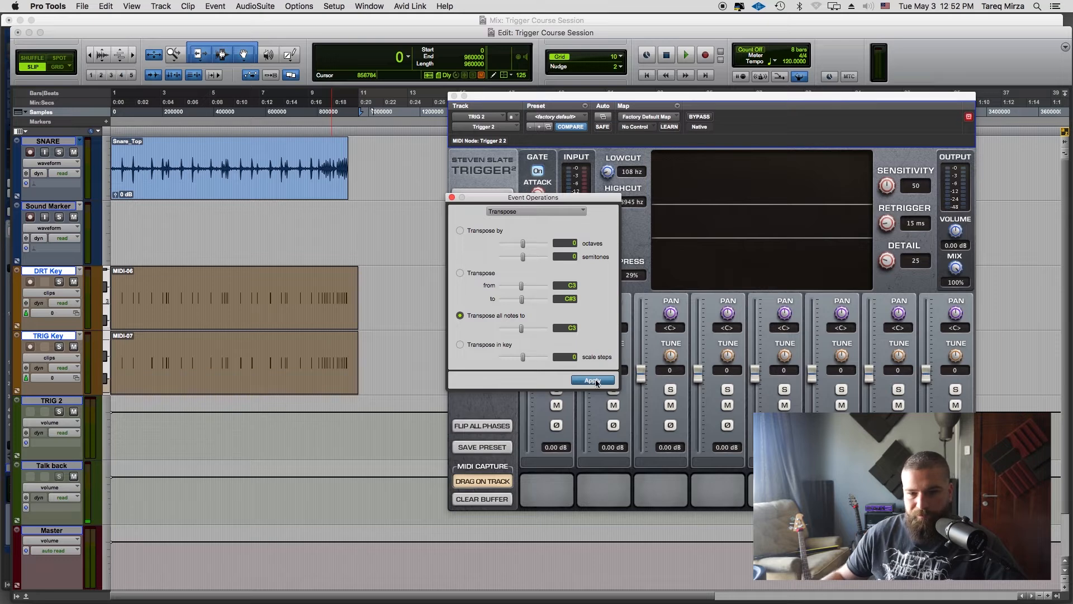
click(452, 198)
click(454, 96)
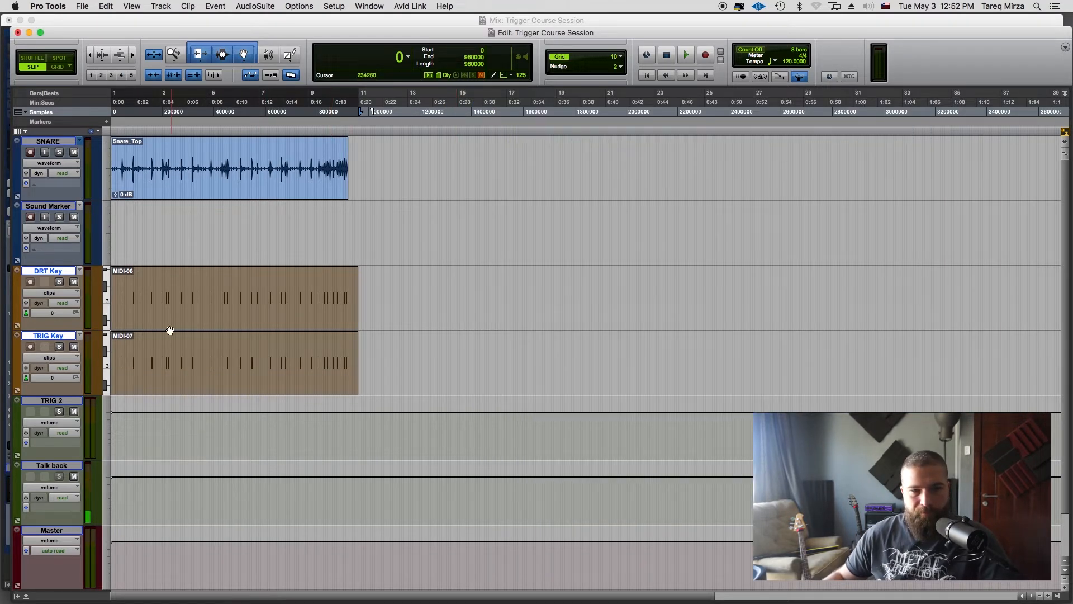
Compare the DRT Key and TRIG Key notes against the hits in the Snare_Top waveform for missing triggers
key(t)
key(t)
key(t)
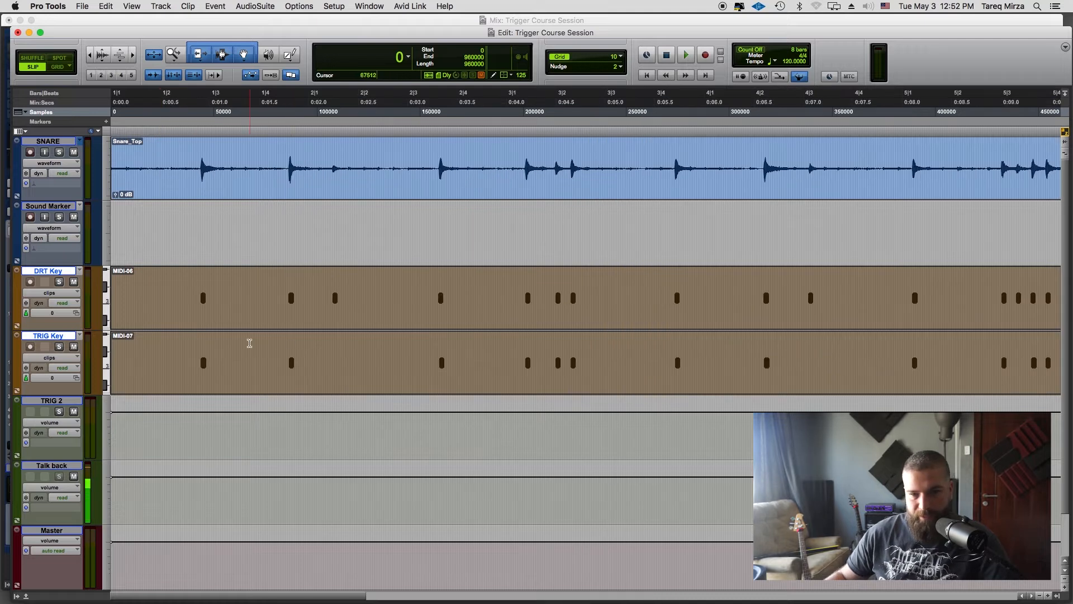
key(r)
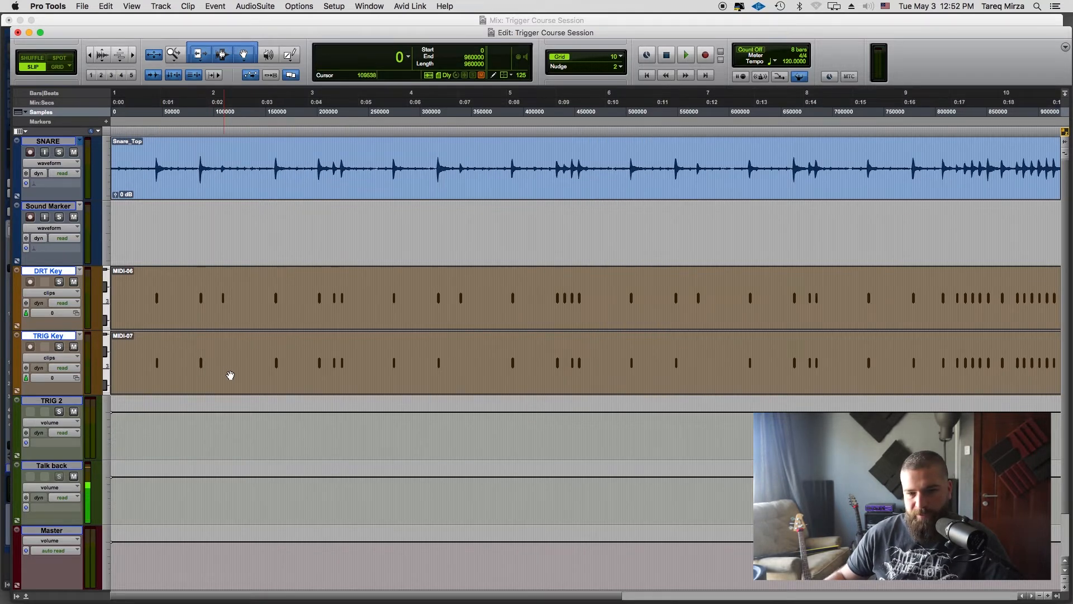
key(r)
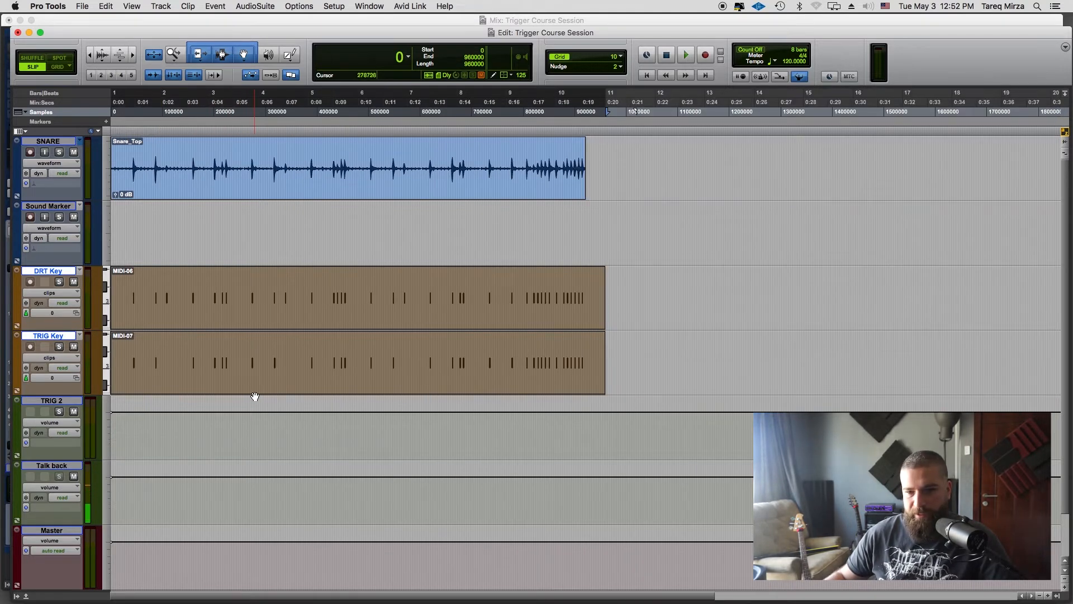
Place the edit cursor at the start of the first DRT Key note and inspect it beside the TRIG Key note
key(t)
key(t)
key(t)
click(263, 284)
key(t)
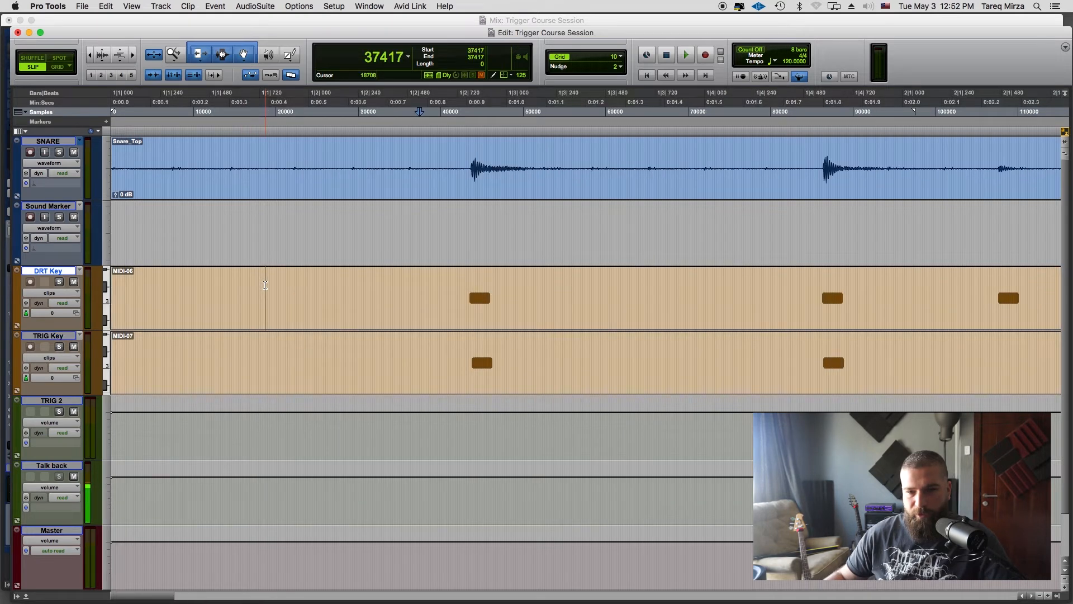
key(t)
key(Tab)
key(t)
key(t)
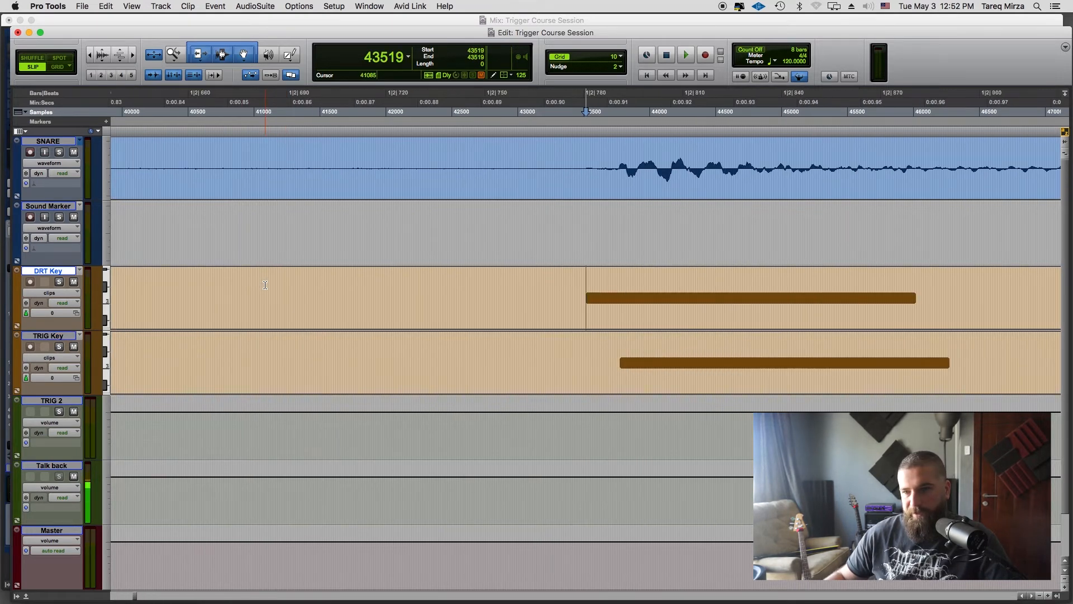
Enlarge the audio waveform height and compare the first snare hit's onset with the start of both MIDI notes
click(102, 53)
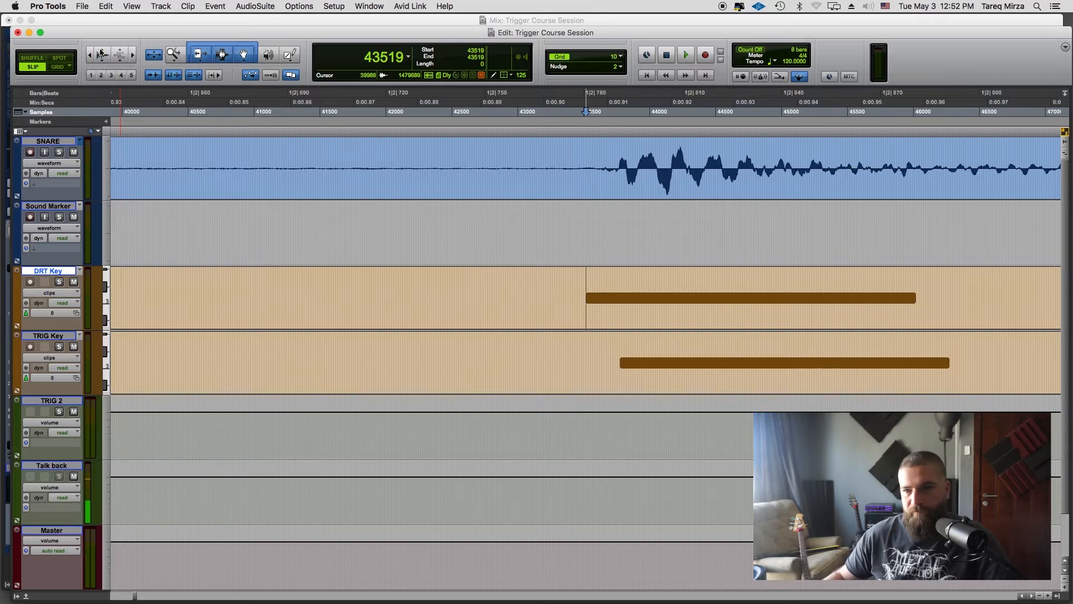
click(101, 54)
key(t)
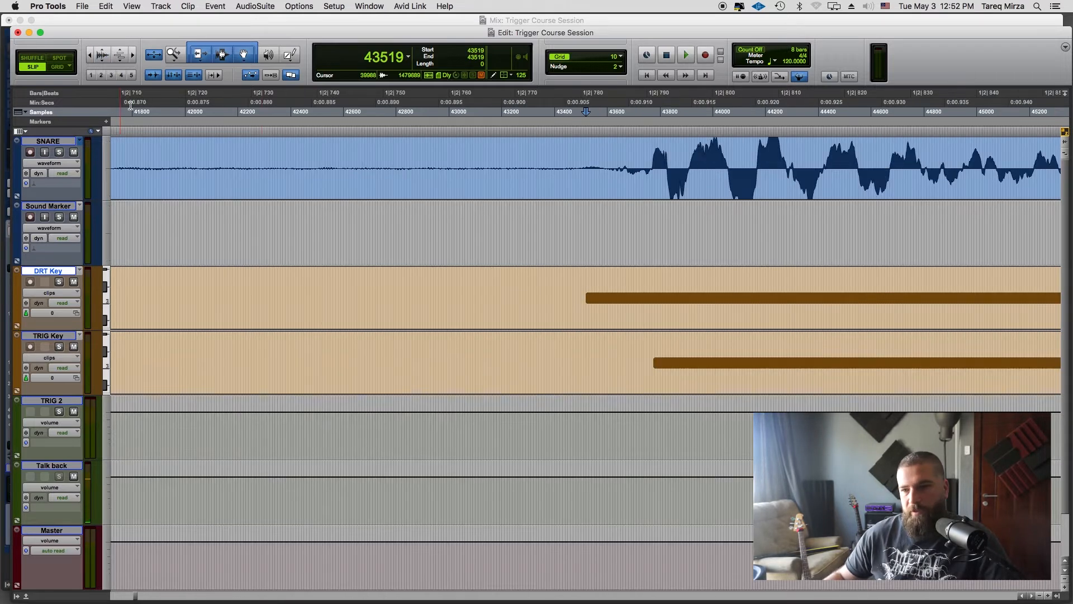
key(t)
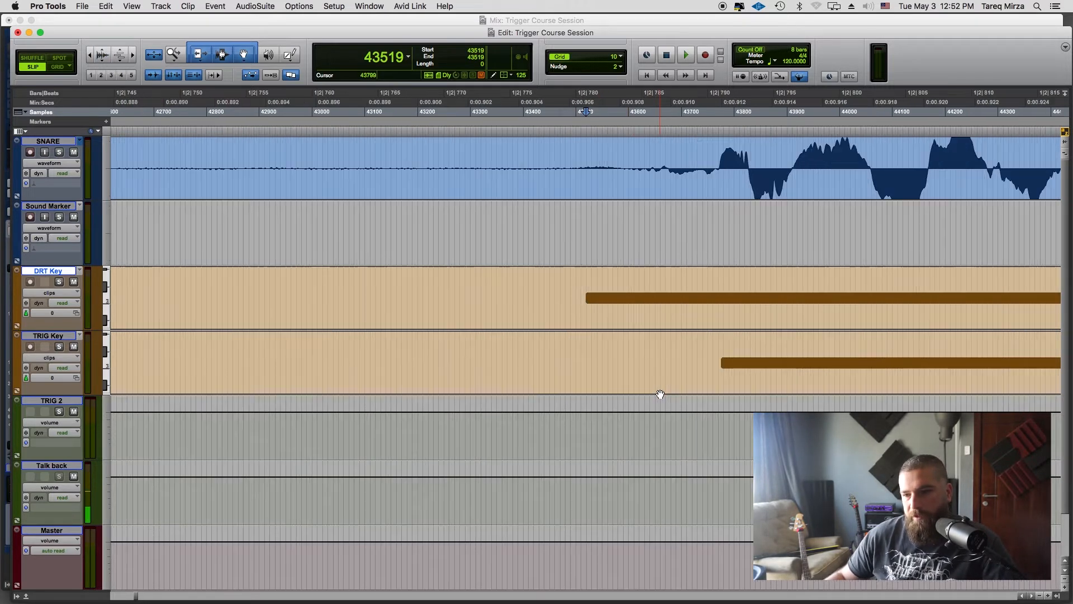
scroll(660, 394, right, 10)
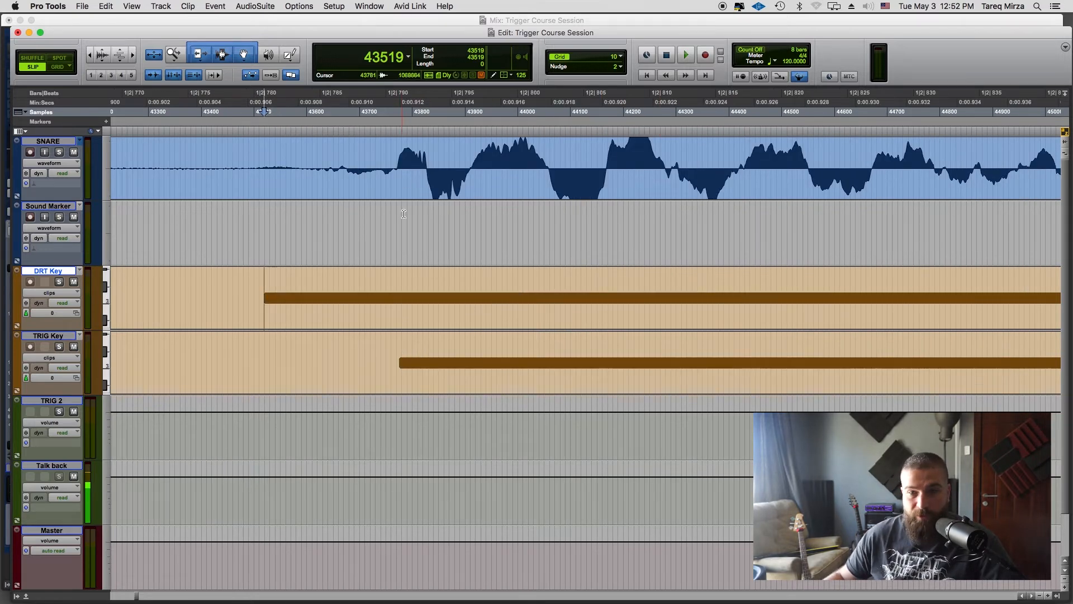
Step through the second, third and fourth DRT Key notes and compare them with the snare hits and TRIG Key notes
key(Tab)
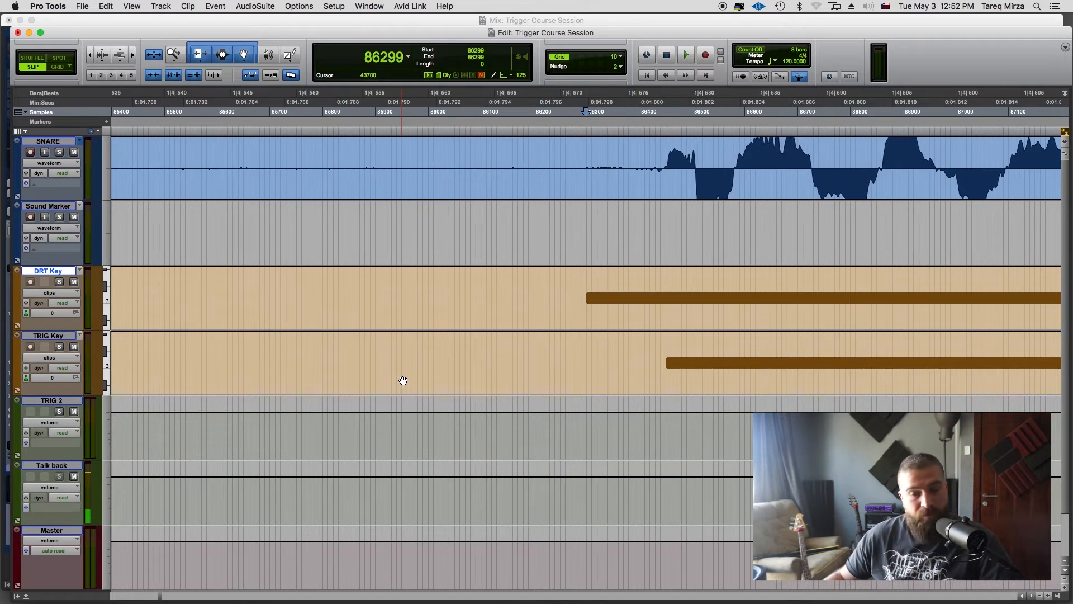
key(Tab)
key(r)
key(r)
key(r)
key(r)
key(r)
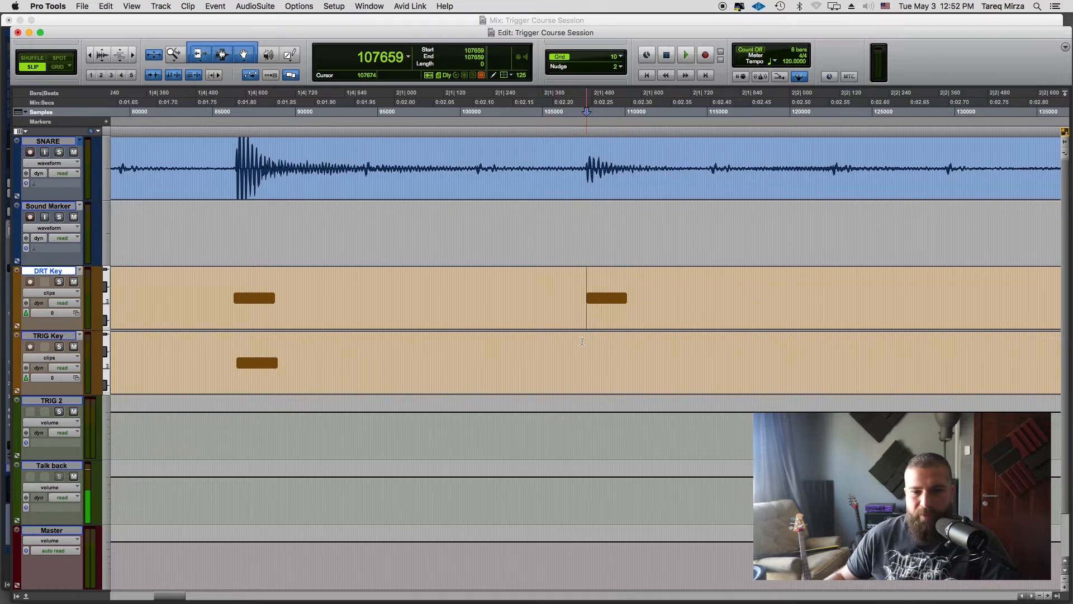
key(Tab)
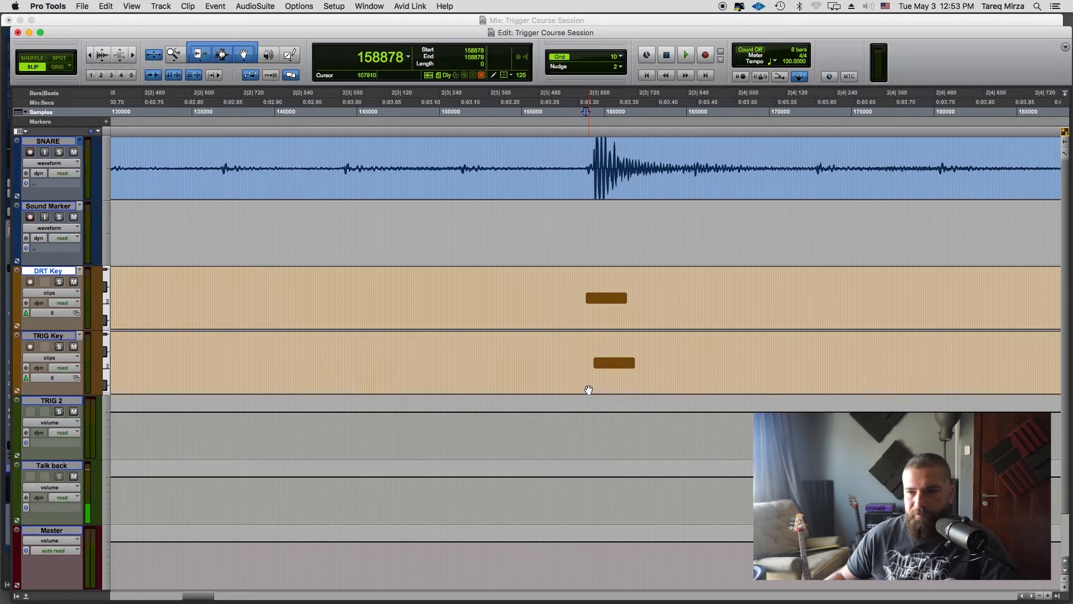
Move the edit cursor to the TRIG Key note near sample 159375 and check its start against the snare transient
key(super+bracketright)
key(super+bracketright)
key(super+bracketright)
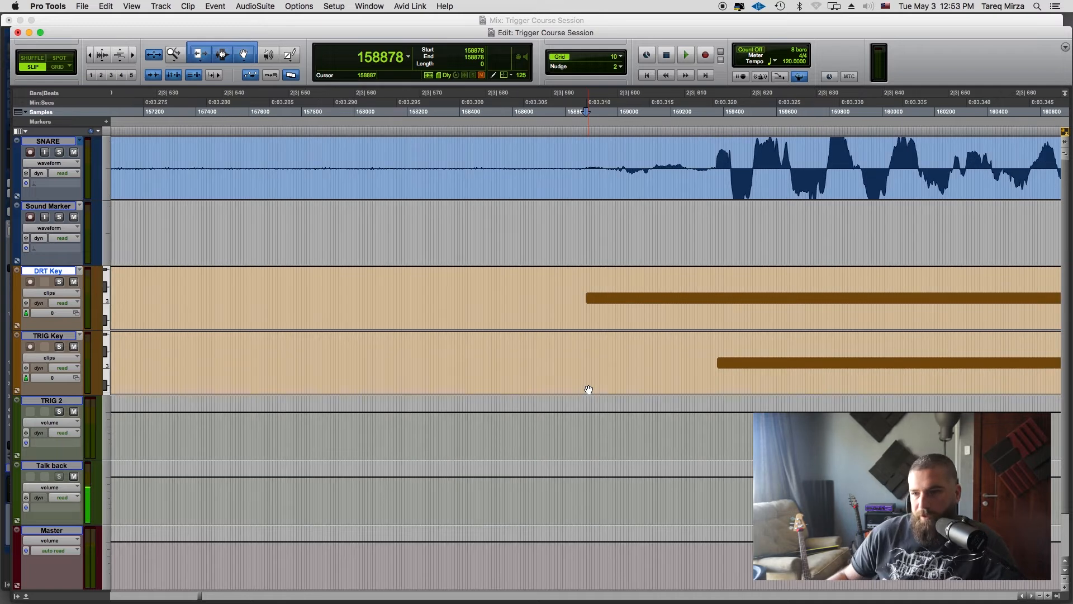
click(699, 351)
key(Tab)
key(super+bracketright)
key(super+bracketright)
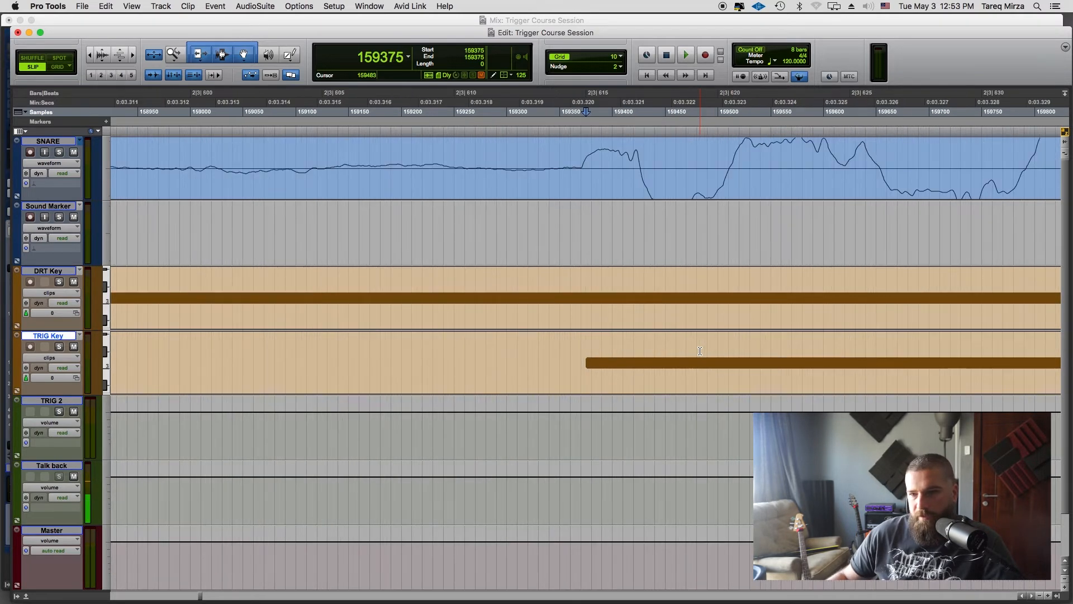
Step through the following TRIG Key notes up to sample 273725, checking their offset from the DRT Key notes and waveform
key(Tab)
key(Tab)
key(super+bracketright)
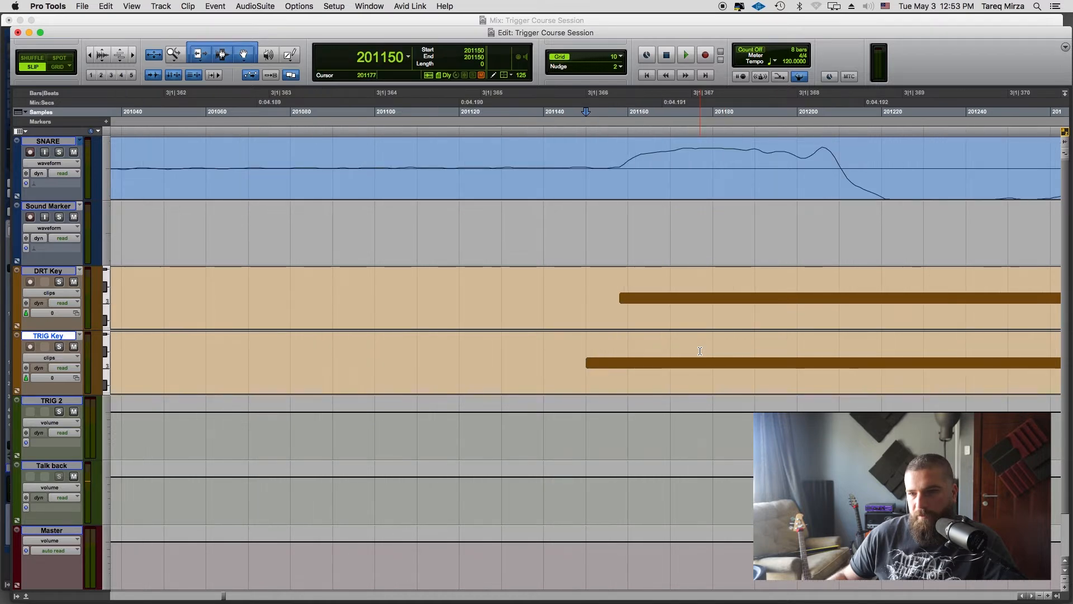
key(super+bracketright)
key(super+bracketright)
key(super+bracketleft)
key(super+bracketleft)
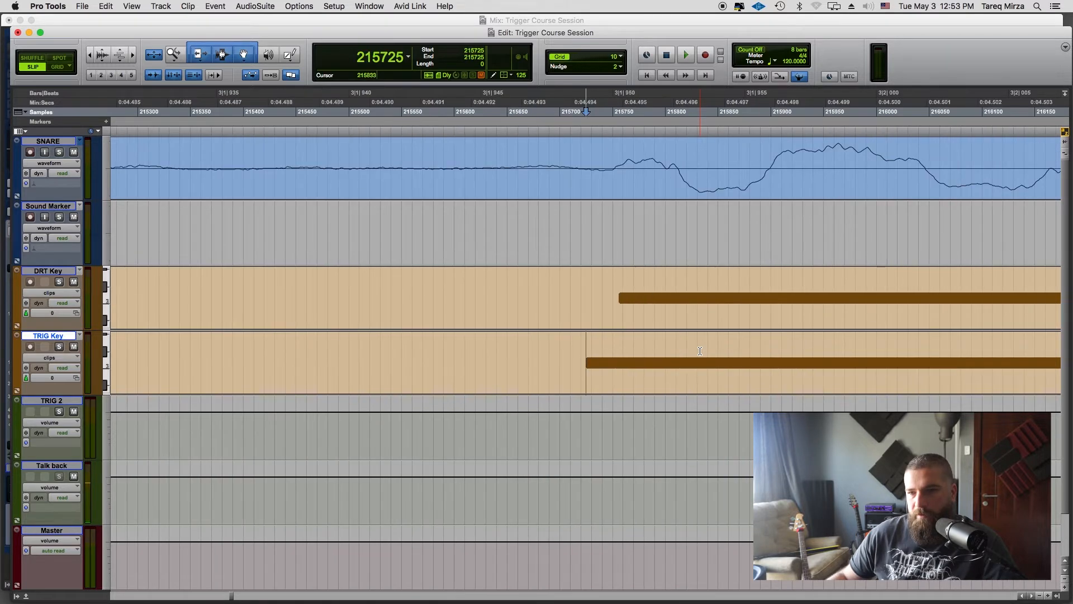
key(alt+super+bracketright)
key(Tab)
key(super+bracketright)
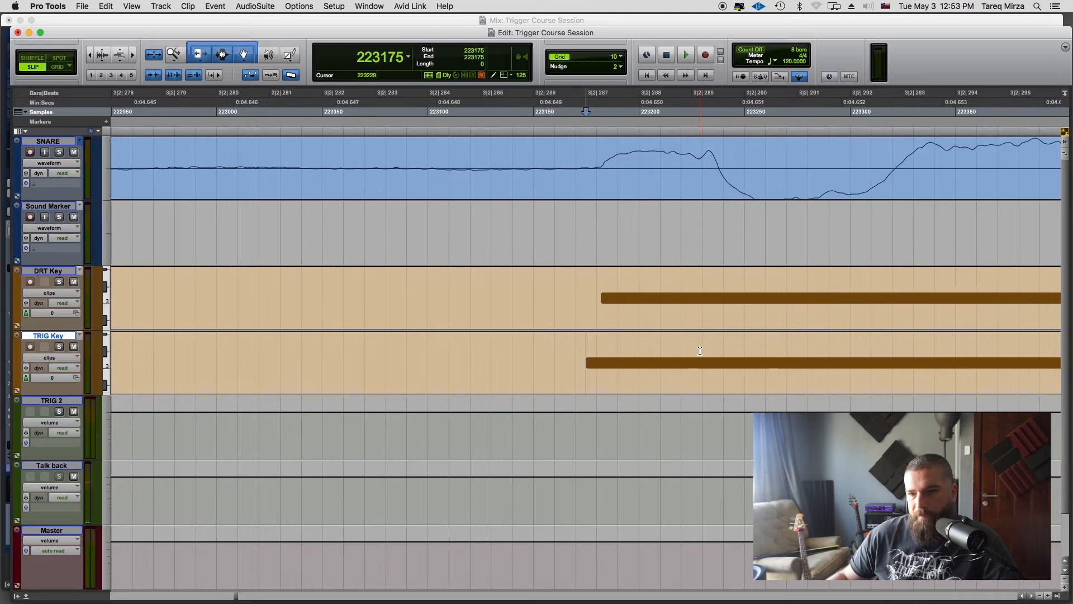
key(super+bracketright)
key(Tab)
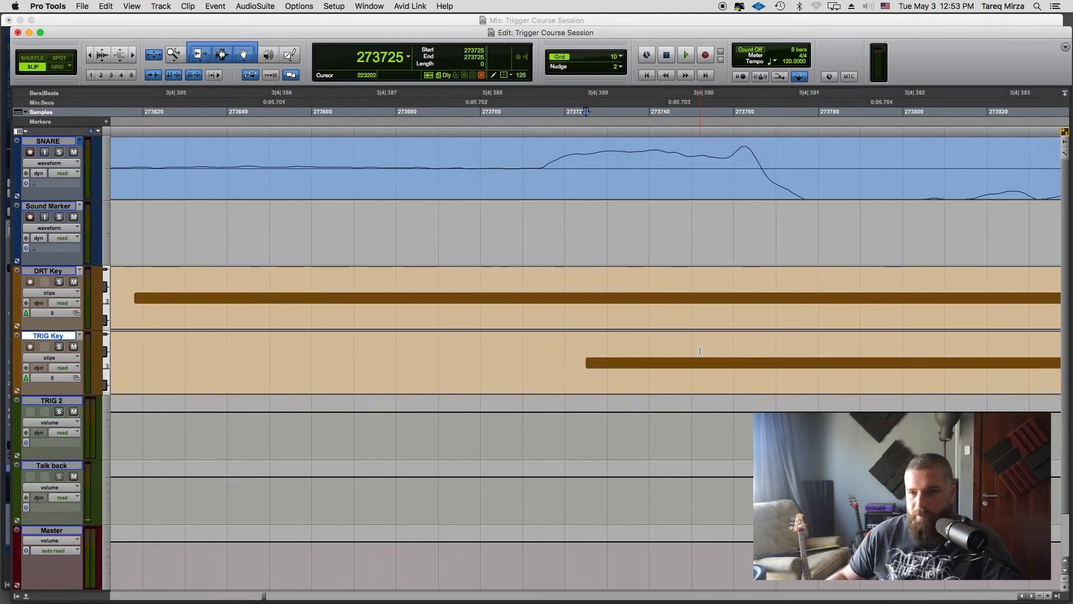
key(super+bracketleft)
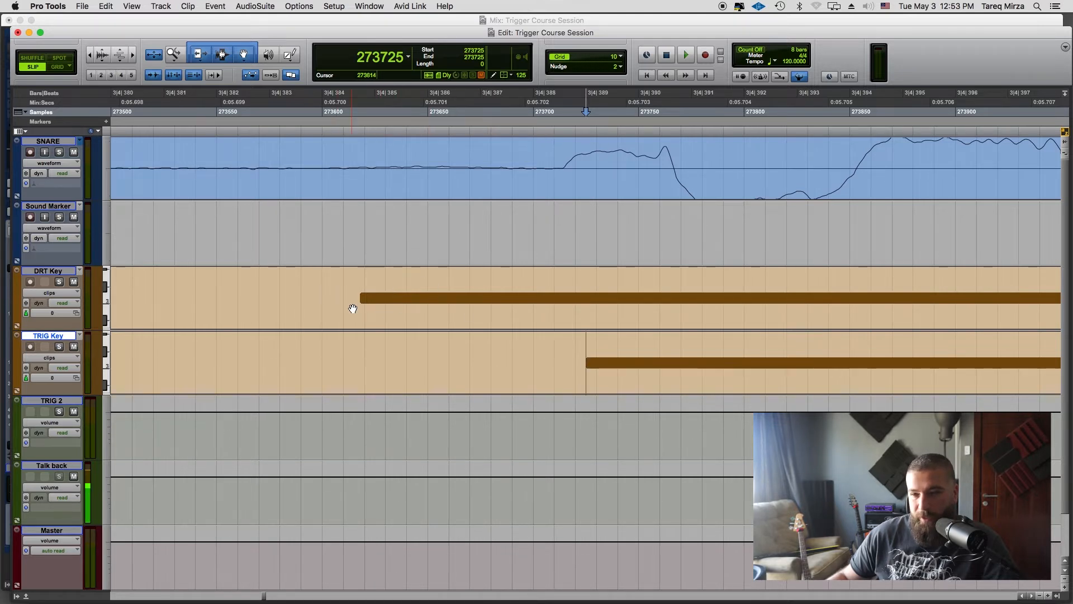
Continue through the TRIG Key notes up to sample 453575, comparing their timing with the DRT Key notes
key(Tab)
key(Tab)
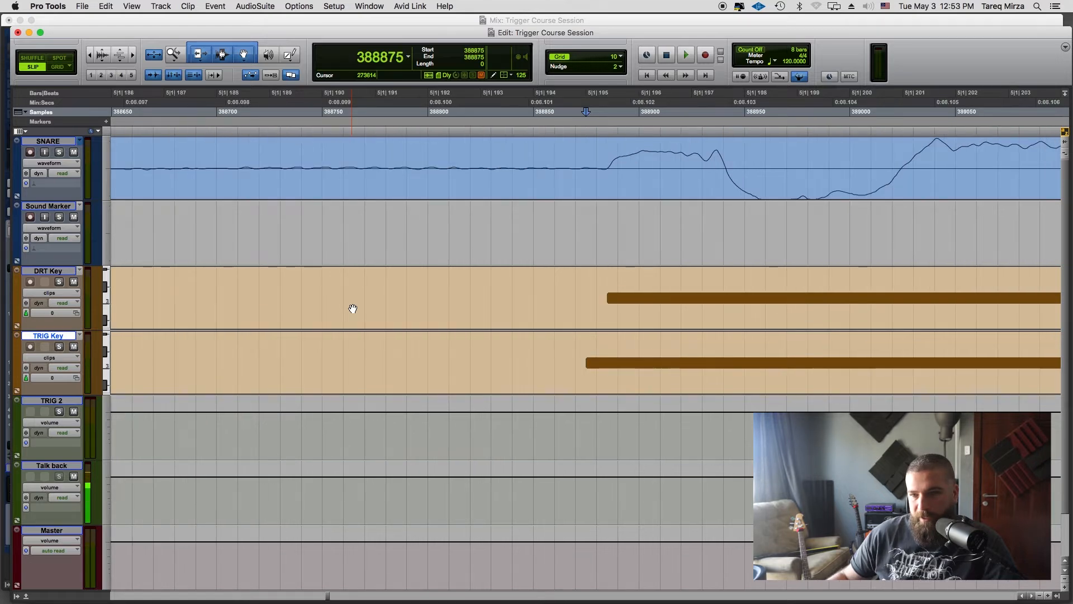
key(super+bracketright)
key(super+bracketleft)
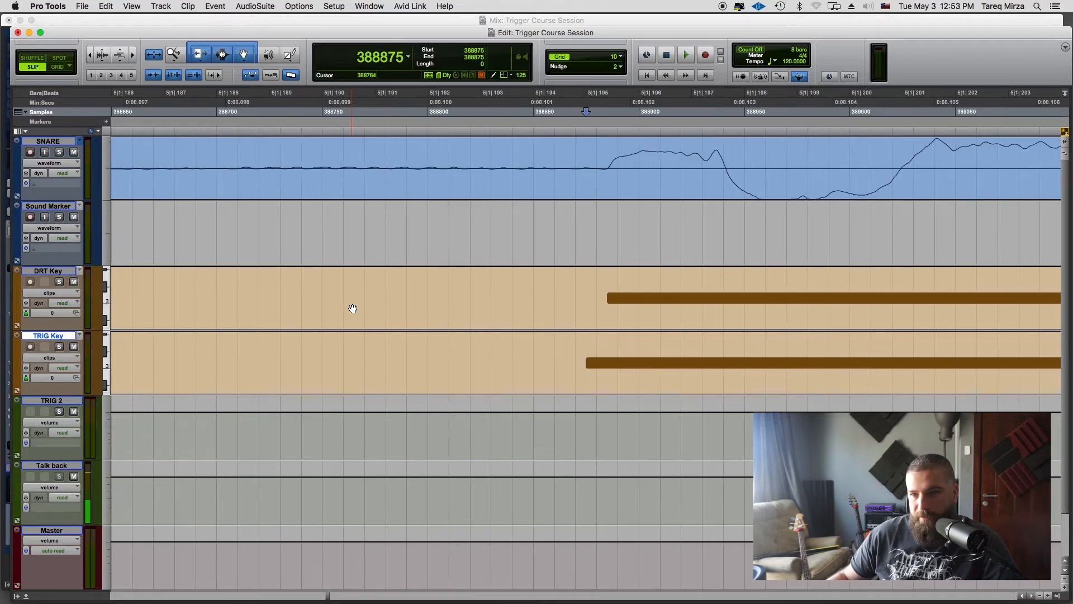
key(Tab)
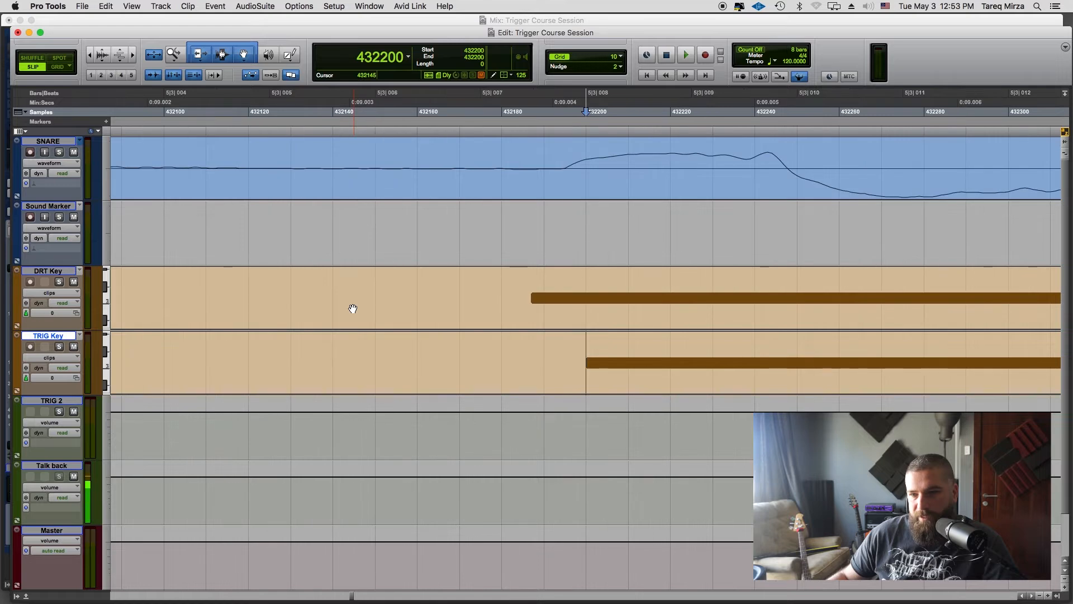
key(Tab)
key(super+bracketleft)
key(super+bracketleft)
key(super+bracketleft)
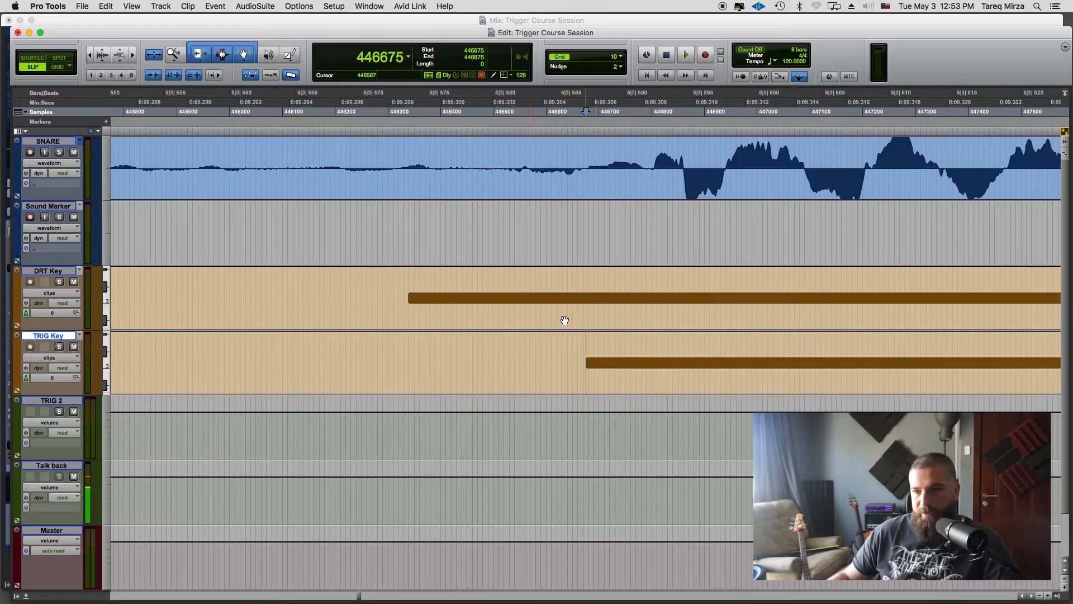
key(Tab)
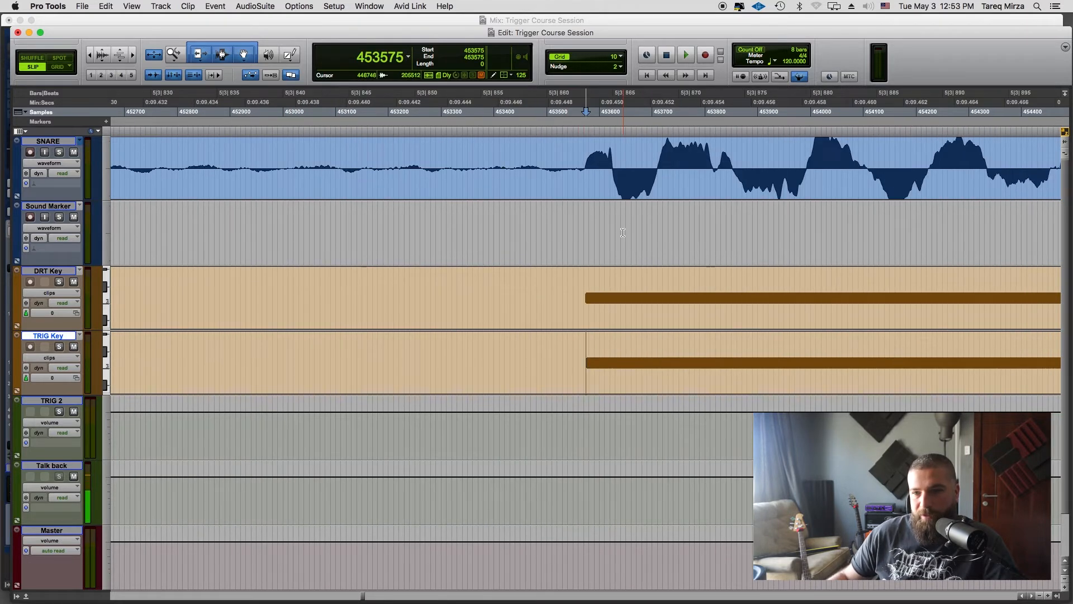
Inspect the hit at sample 453575 at fine detail, and check the remaining TRIG Key notes up to sample 677200
key(super+bracketright)
key(super+bracketright)
key(super+bracketright)
key(super+bracketright)
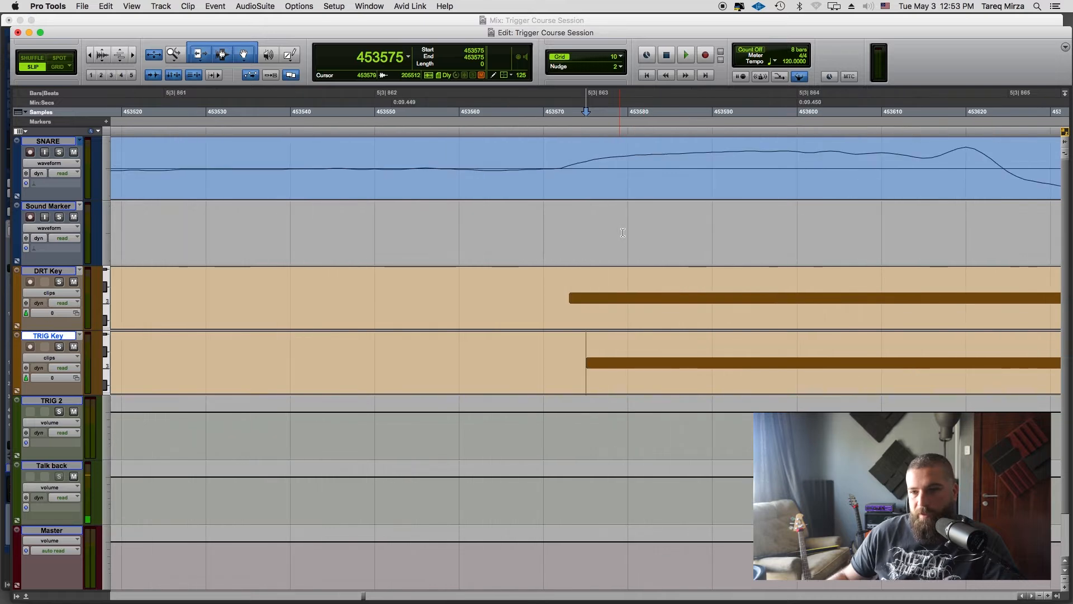
key(Tab)
key(Tab)
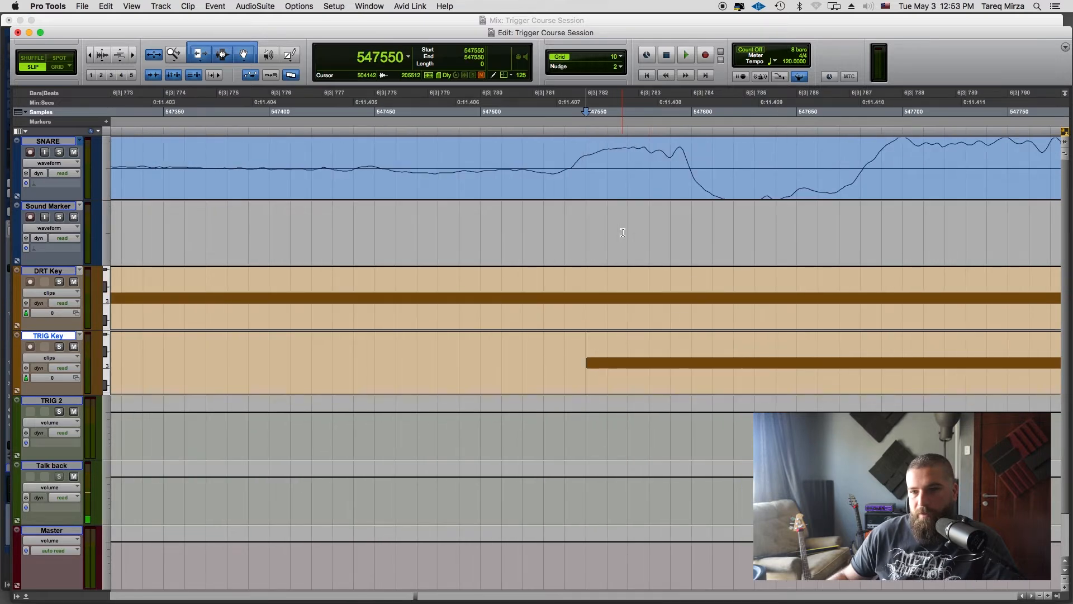
key(Tab)
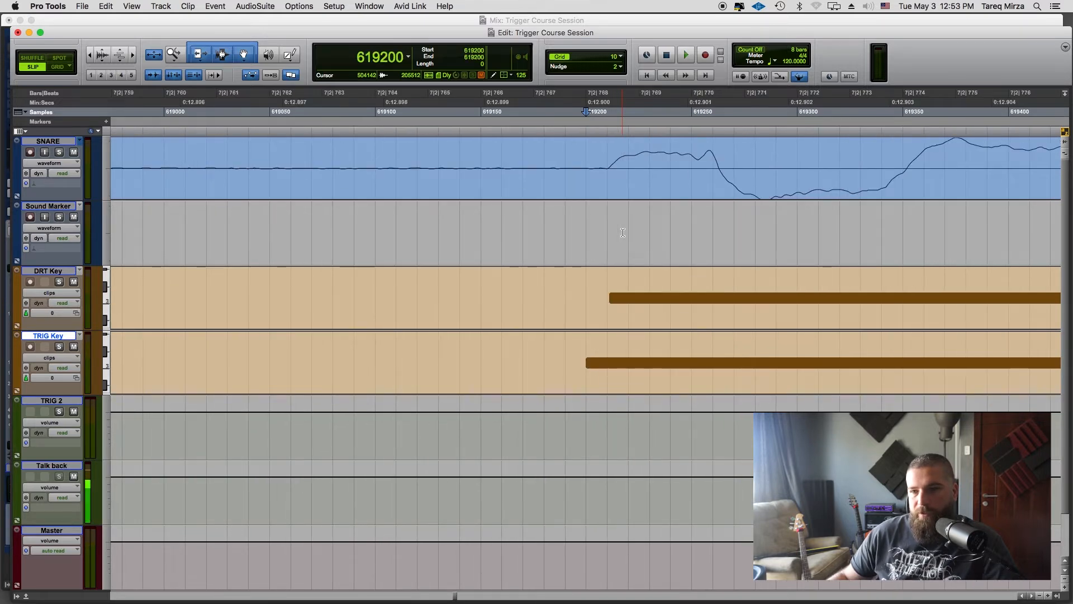
key(Tab)
key(Tab)
key(super+bracketleft)
key(super+bracketleft)
key(super+bracketleft)
key(super+bracketleft)
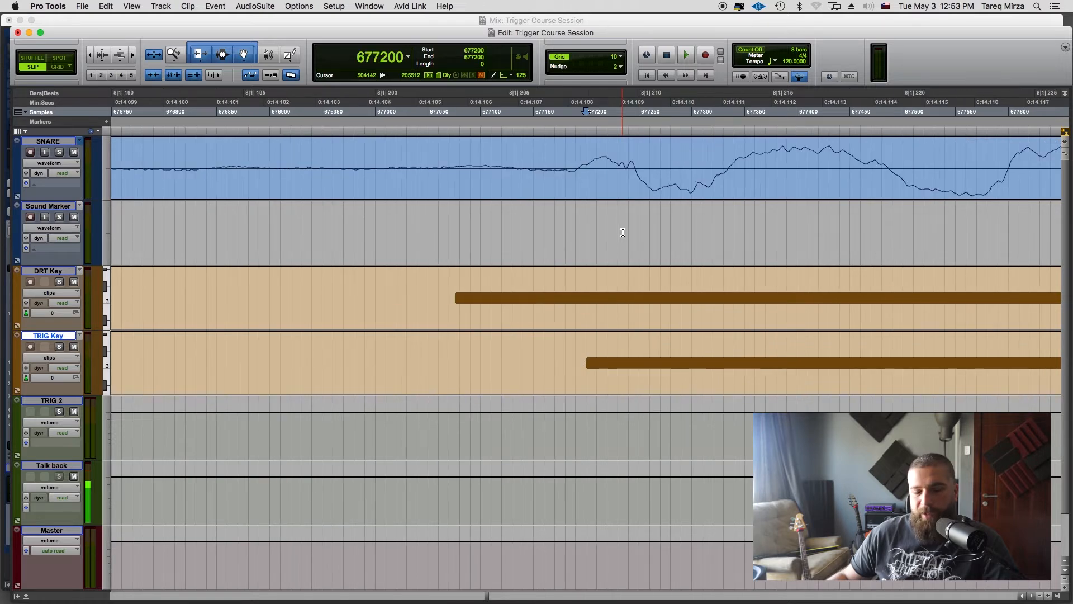
Hide the DRT Key track from the Edit window
key(super+bracketleft)
key(super+bracketleft)
key(super+bracketleft)
key(super+bracketleft)
key(super+bracketleft)
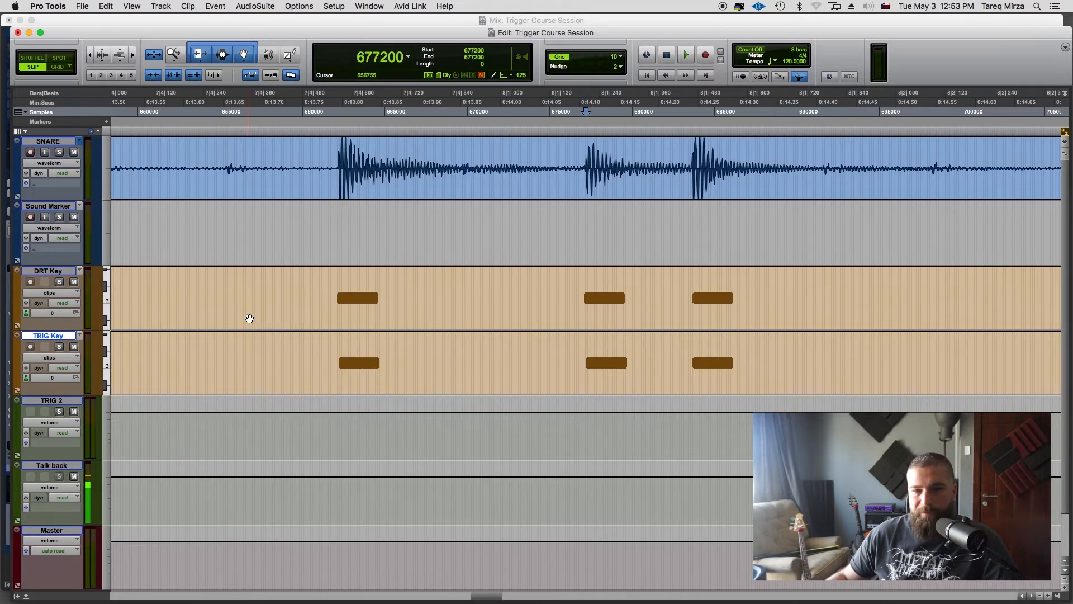
key(super+bracketleft)
key(super+bracketleft)
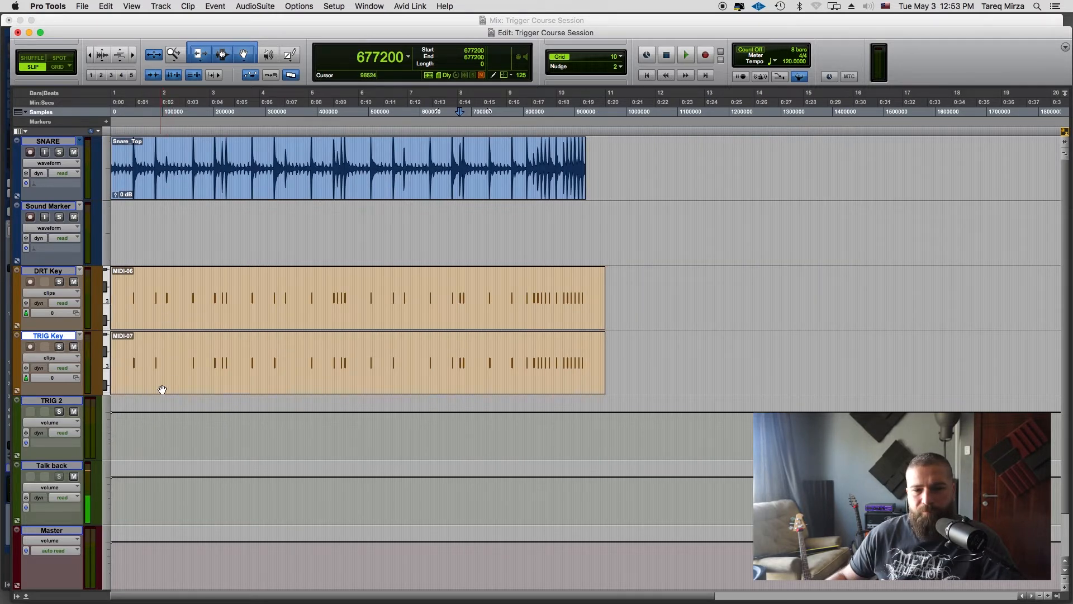
click(42, 273)
right_click(42, 274)
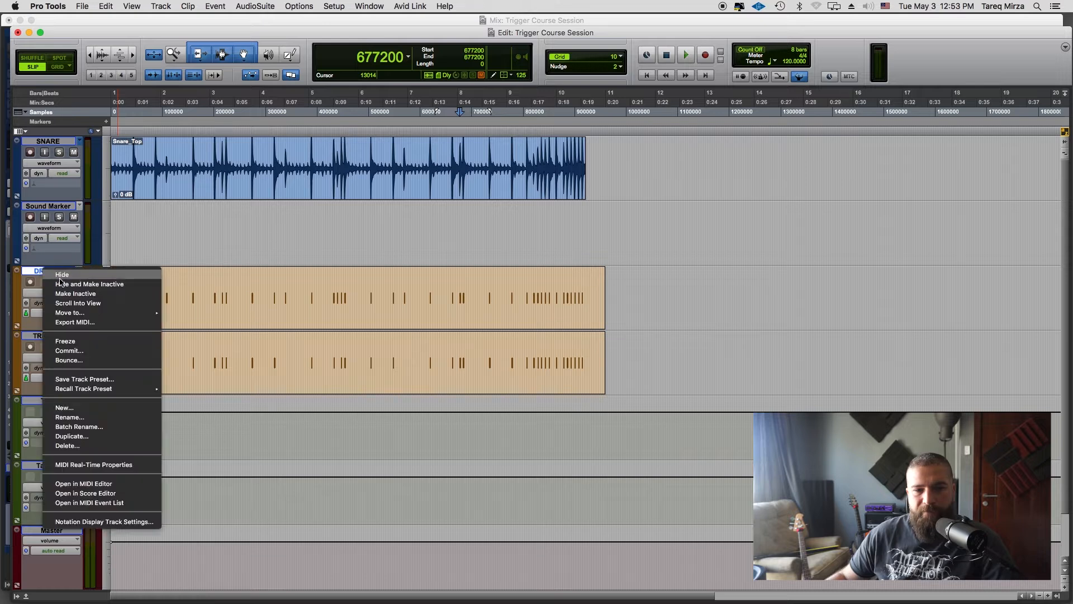
click(62, 284)
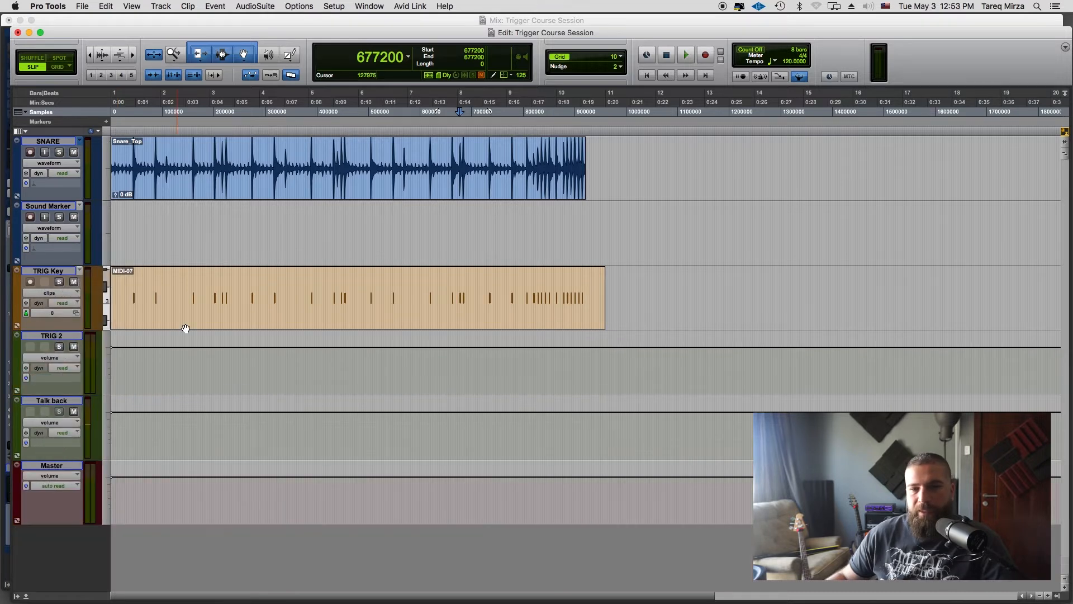
Select the whole MIDI-07 clip on the TRIG Key track and change the track view to notes
key(t)
key(r)
click(203, 322)
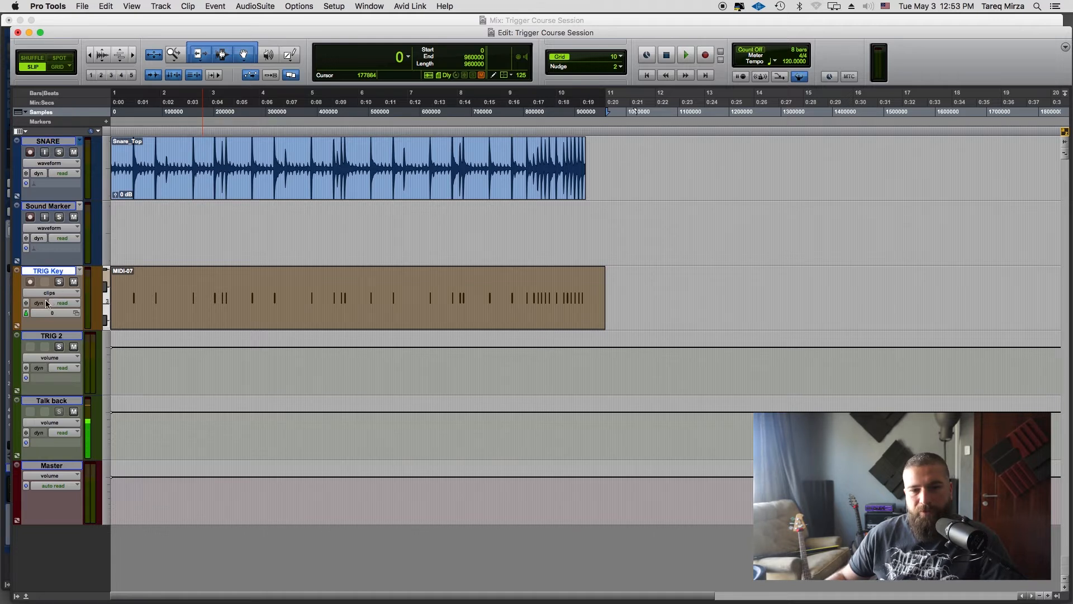
click(59, 292)
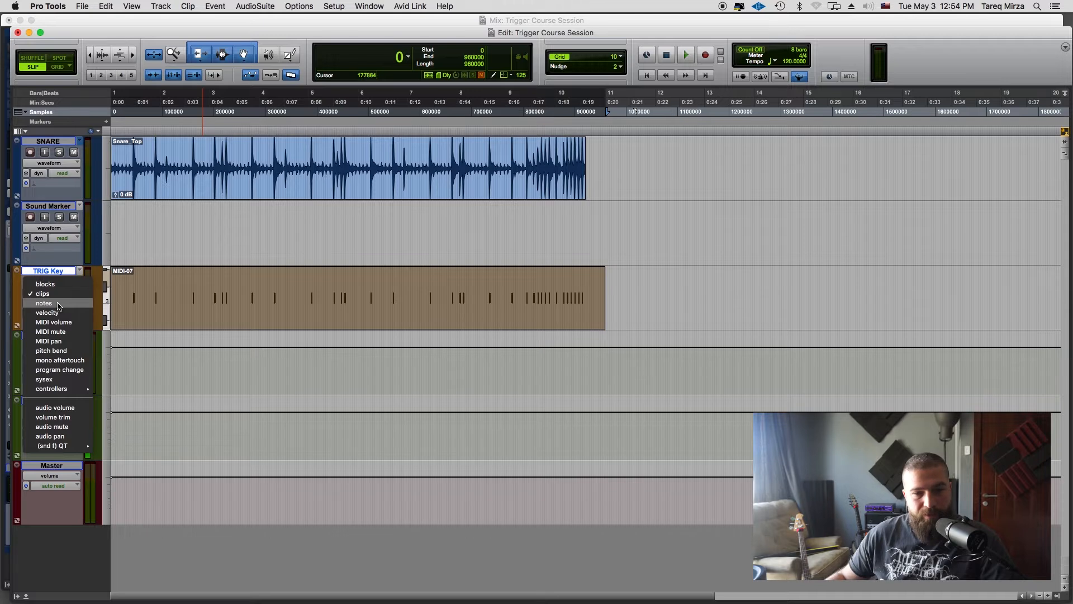
click(59, 304)
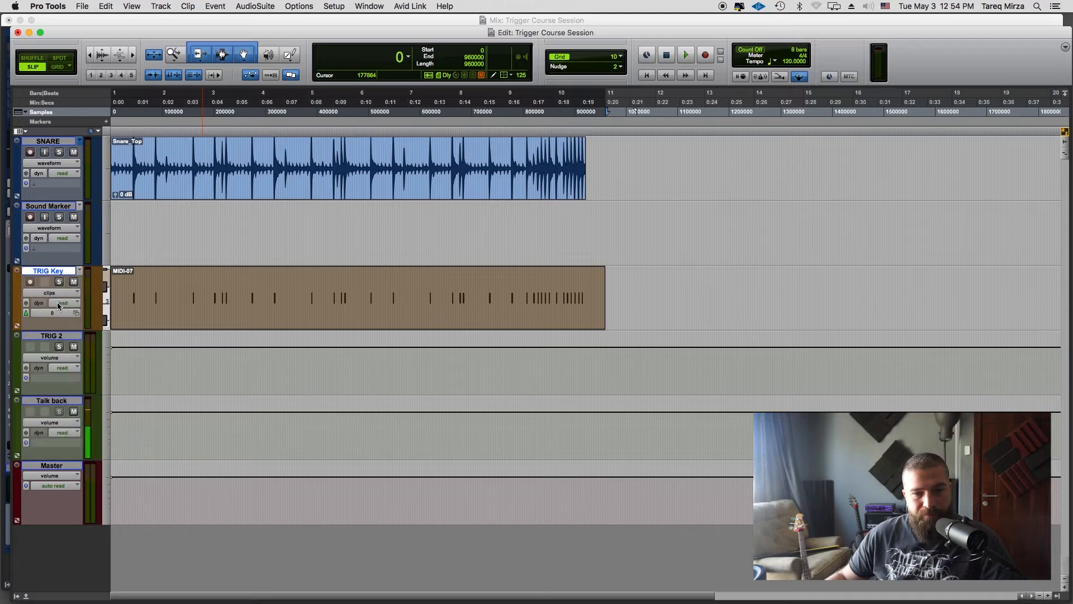
Centre the notes in the TRIG Key track and move that track directly below the SNARE track
click(107, 329)
click(107, 329)
click(107, 329)
click(106, 328)
click(107, 329)
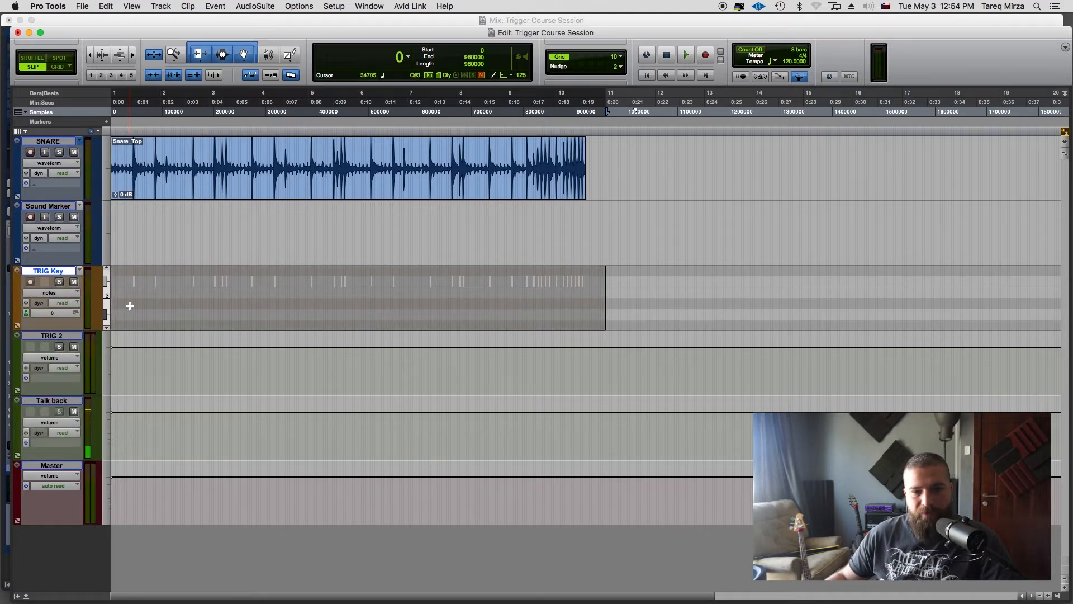
click(106, 270)
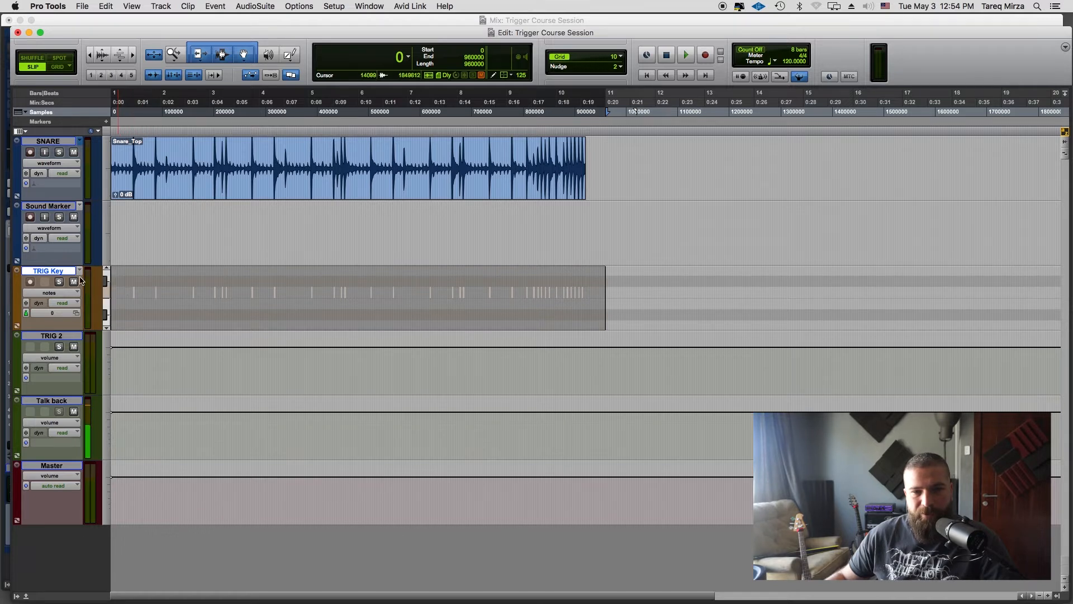
drag(51, 271, 61, 215)
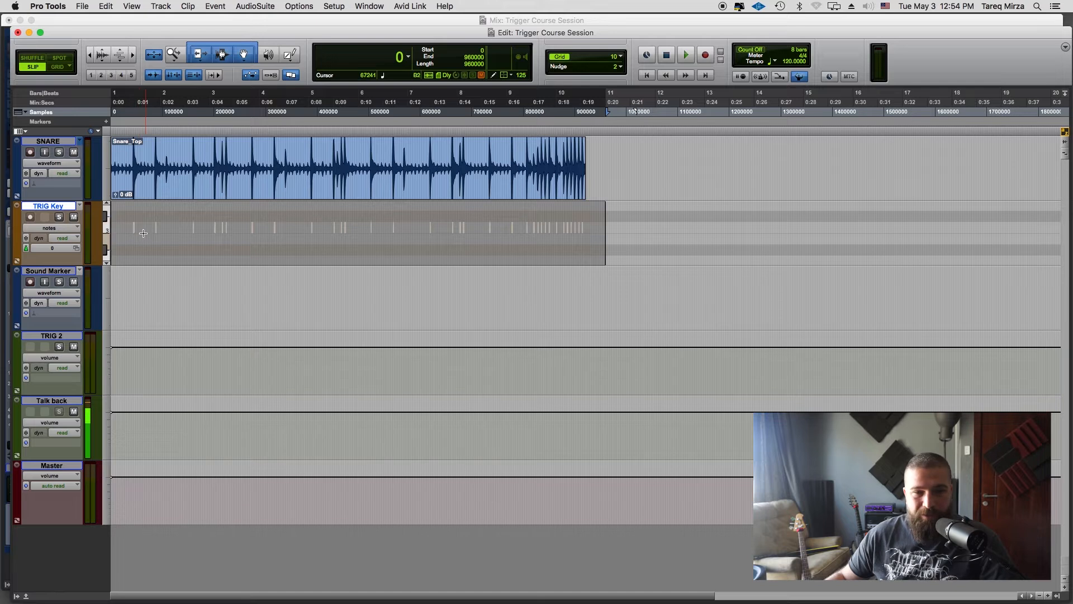
Switch the TRIG Key track to single note height and enlarge the SNARE track's height above it
click(107, 230)
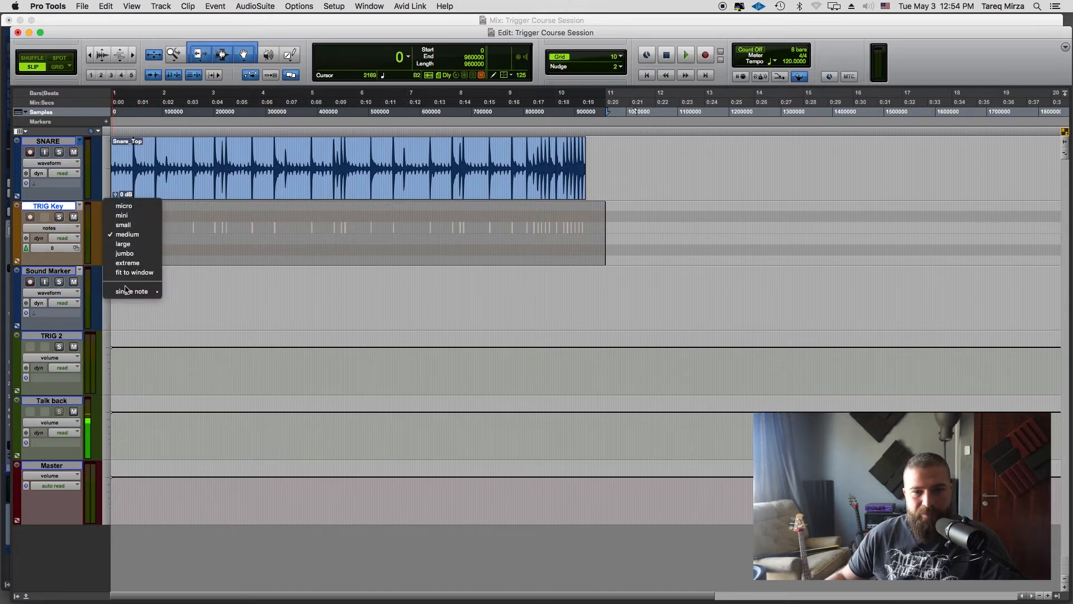
mouse_move(137, 291)
click(182, 295)
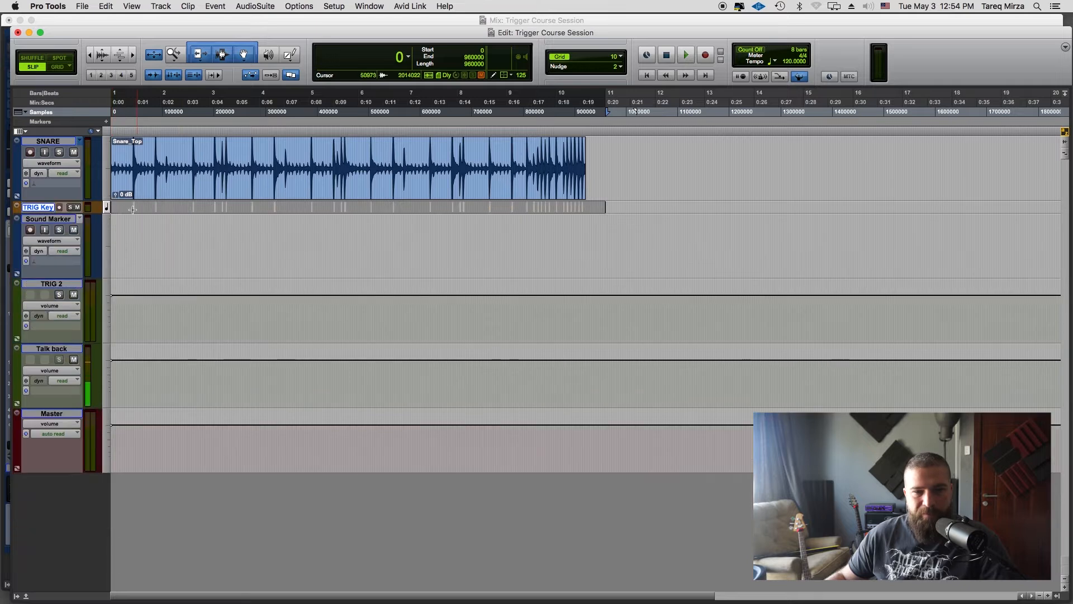
key(t)
key(t)
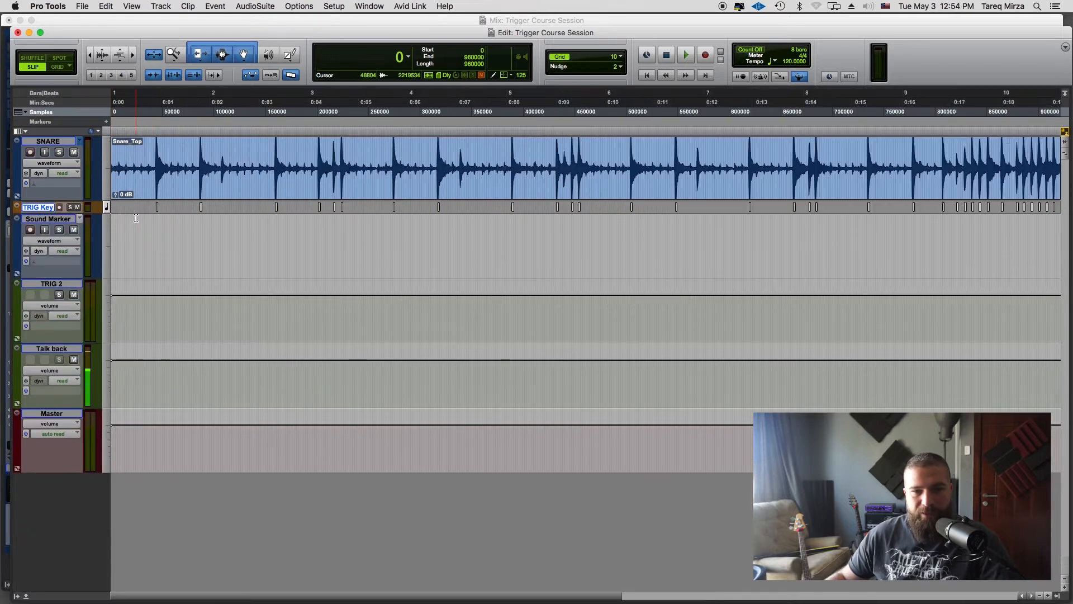
drag(70, 200, 69, 278)
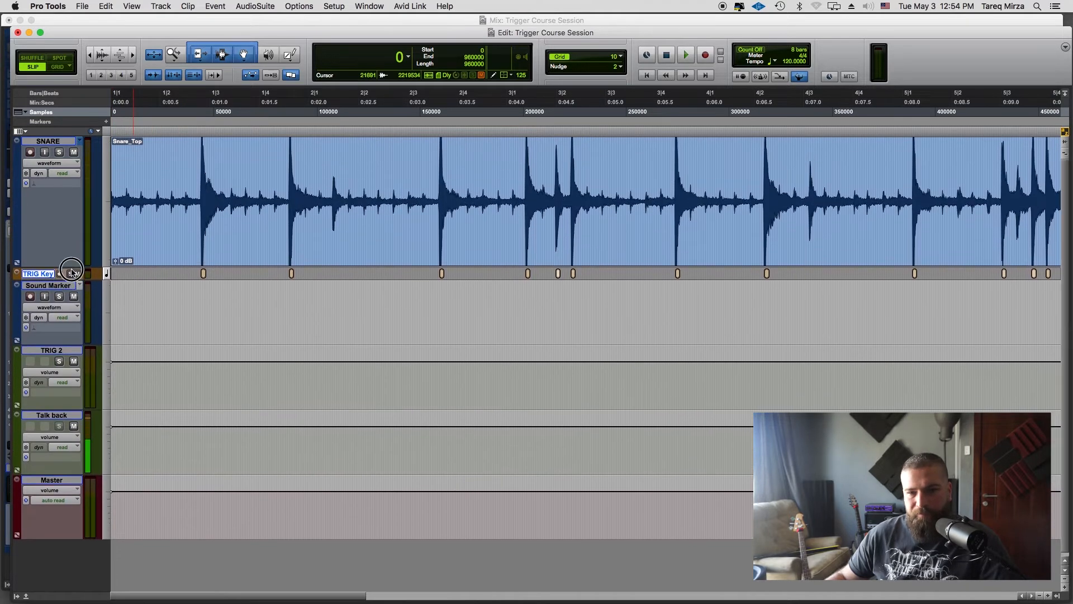
Locate the first snare transient at sample 43670 and examine it at fine waveform detail beside its TRIG Key note
key(t)
key(t)
click(450, 180)
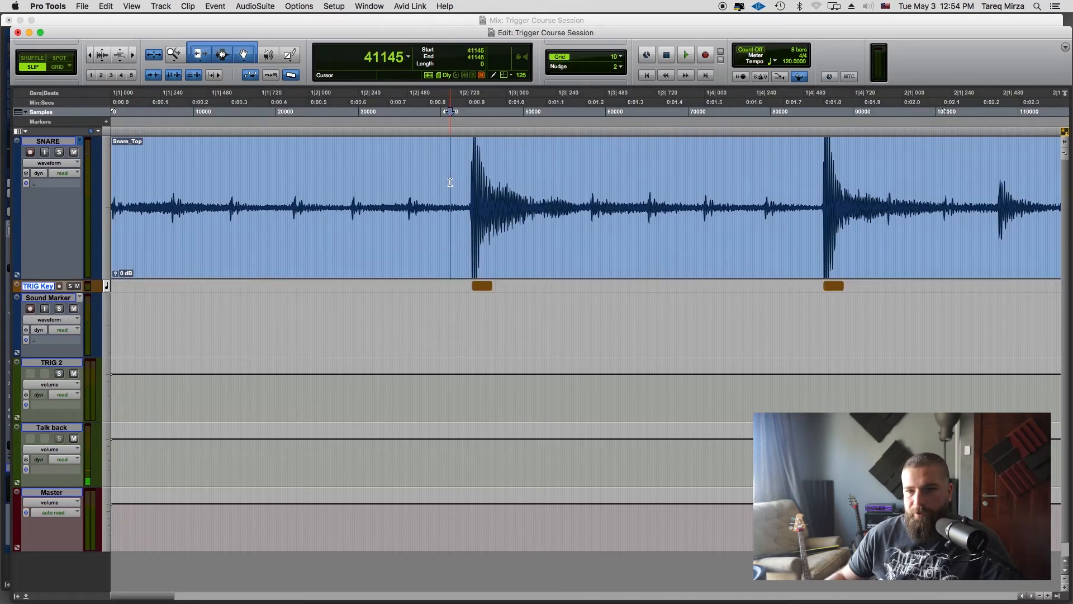
key(Tab)
key(t)
key(t)
key(t)
key(t)
key(t)
key(t)
key(t)
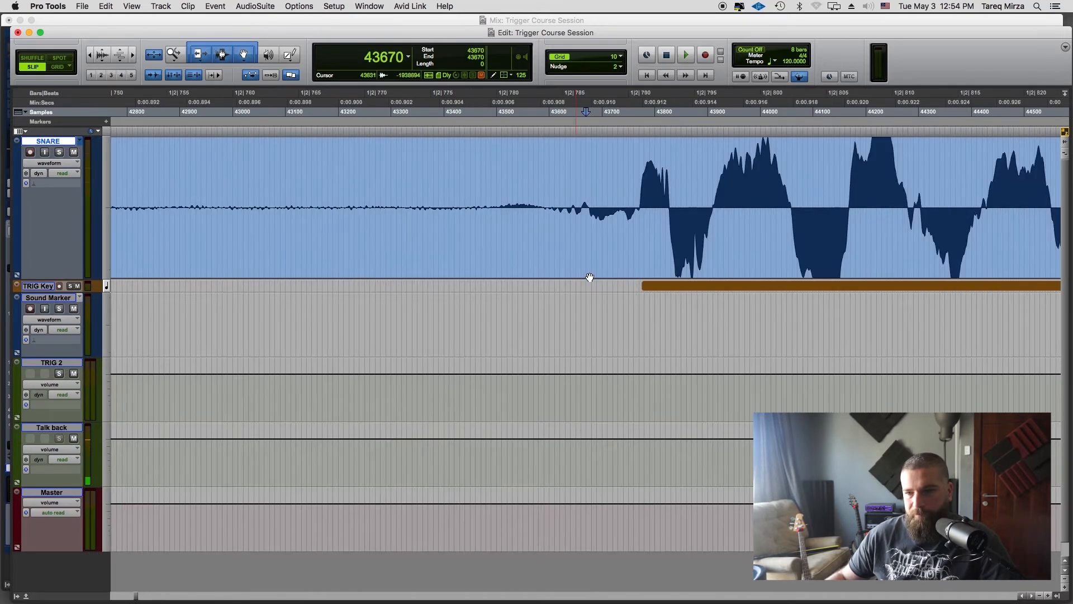
Move the first TRIG Key note to start at sample 43771, where the first snare hit's waveform begins to rise
scroll(635, 294, right, 1)
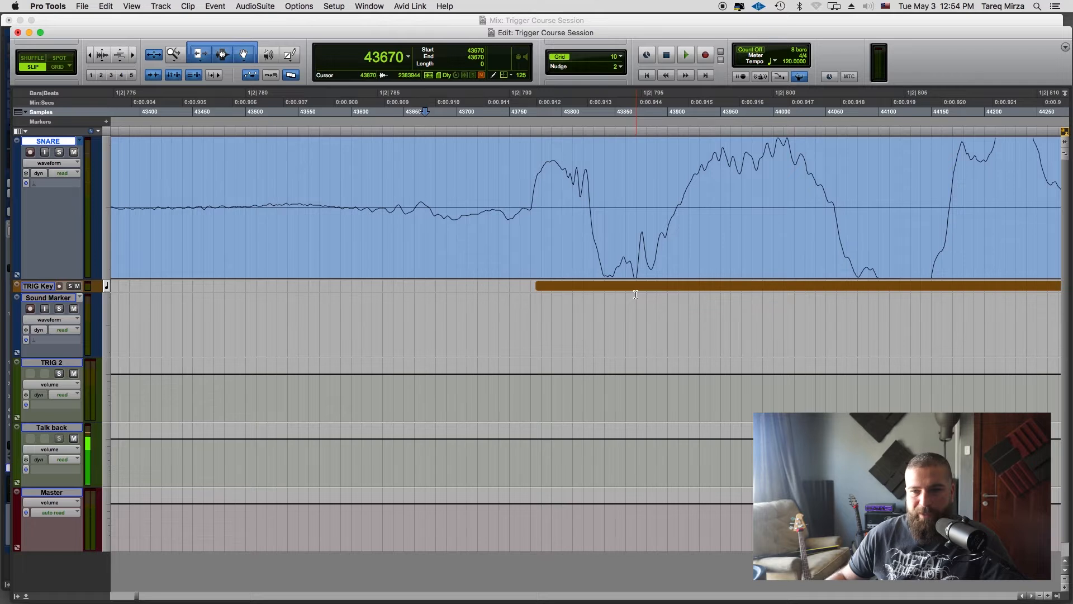
key(t)
scroll(635, 294, right, 2)
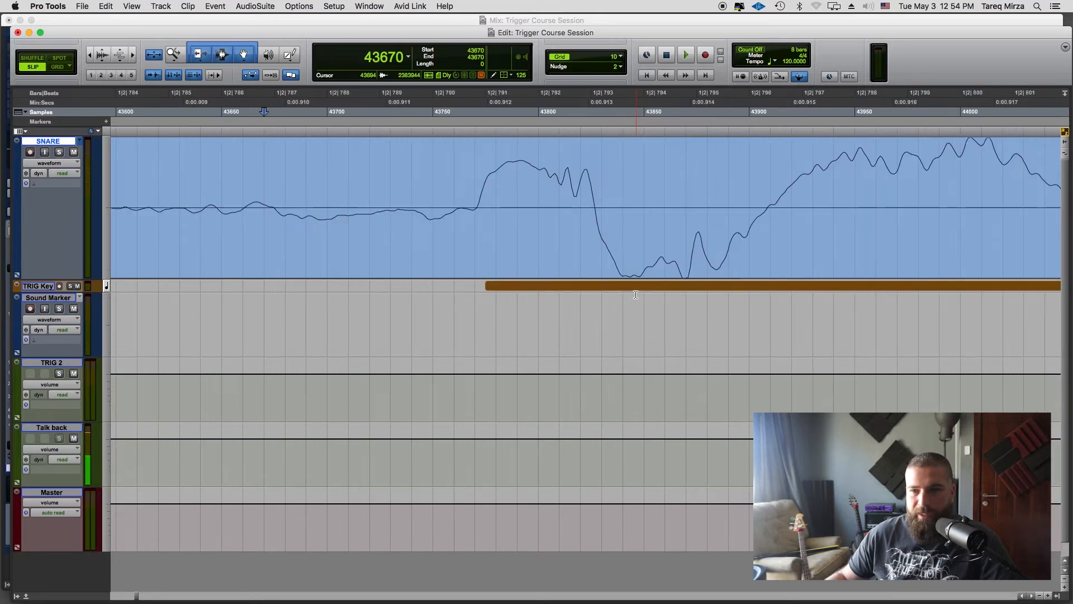
click(490, 286)
drag(481, 288, 487, 288)
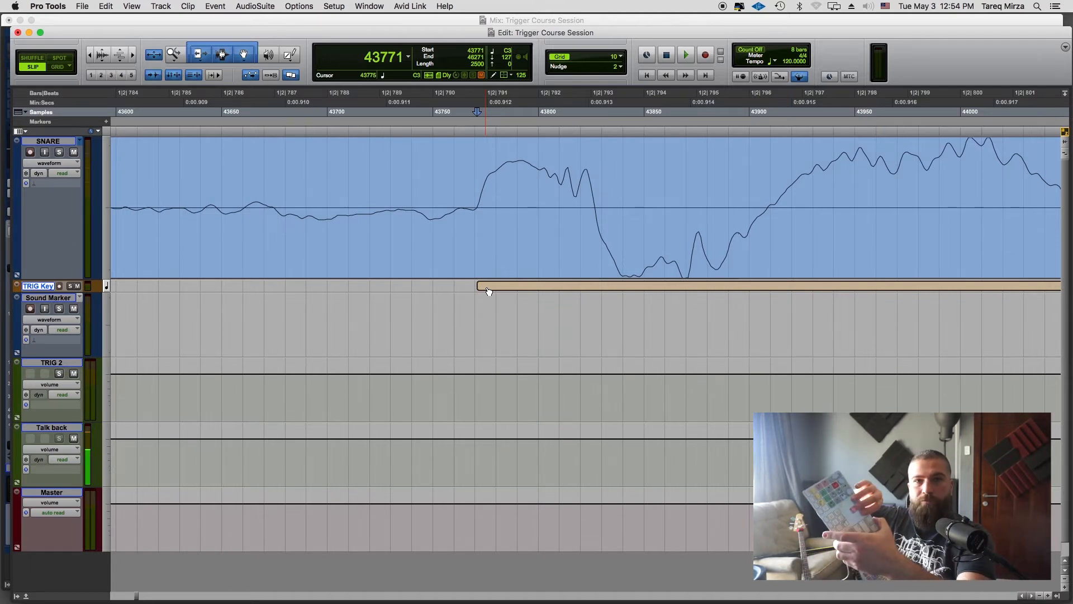
Step between the TRIG Key notes at samples 43771 and 86450, checking their alignment with the snare hits
key(ctrl+Tab)
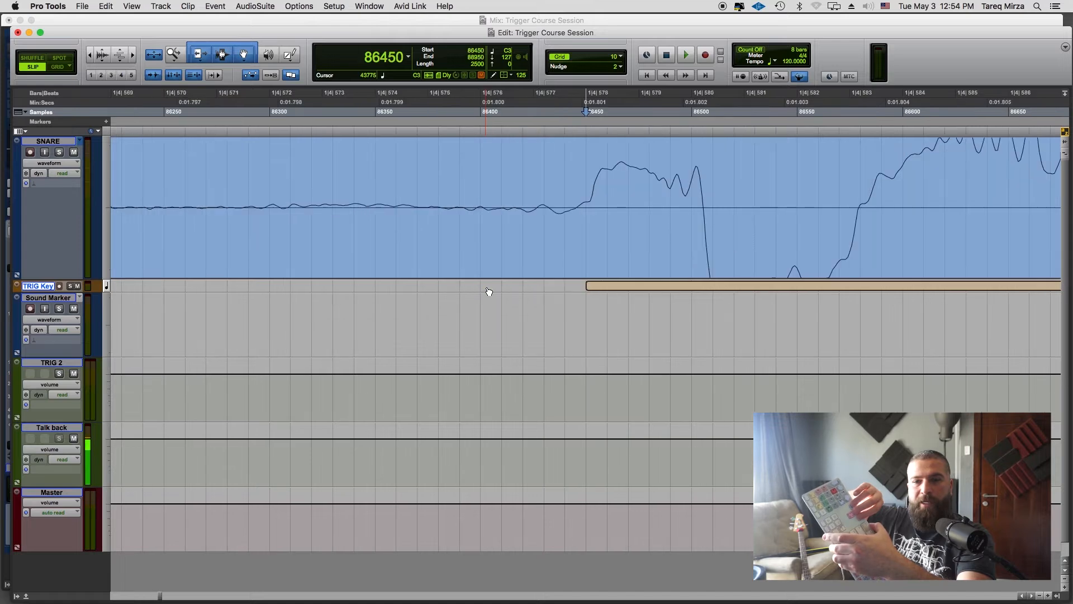
key(Right)
key(Right)
key(Left)
key(Left)
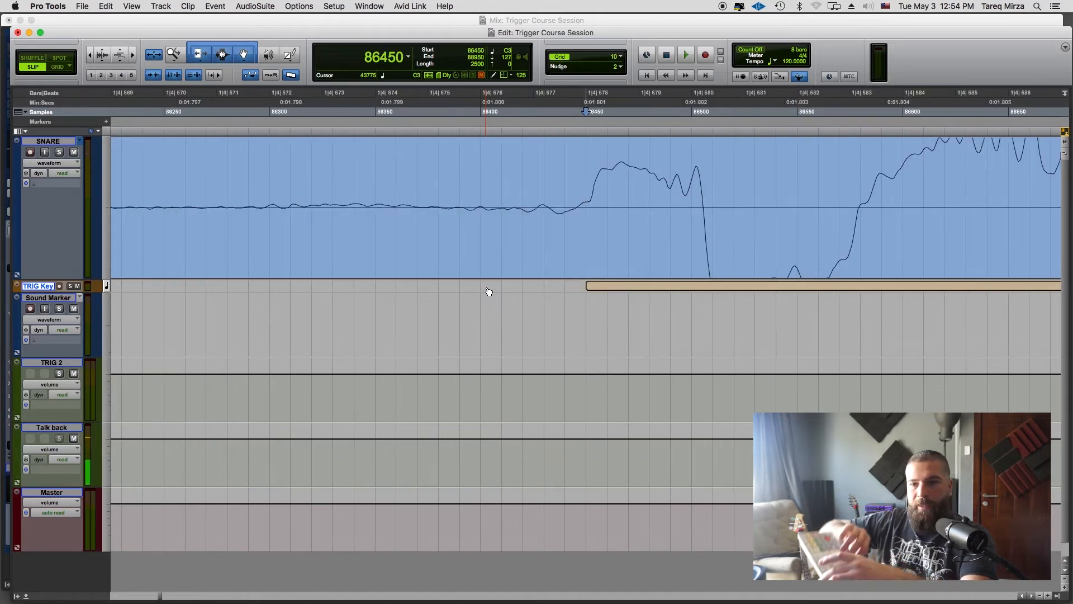
key(Left)
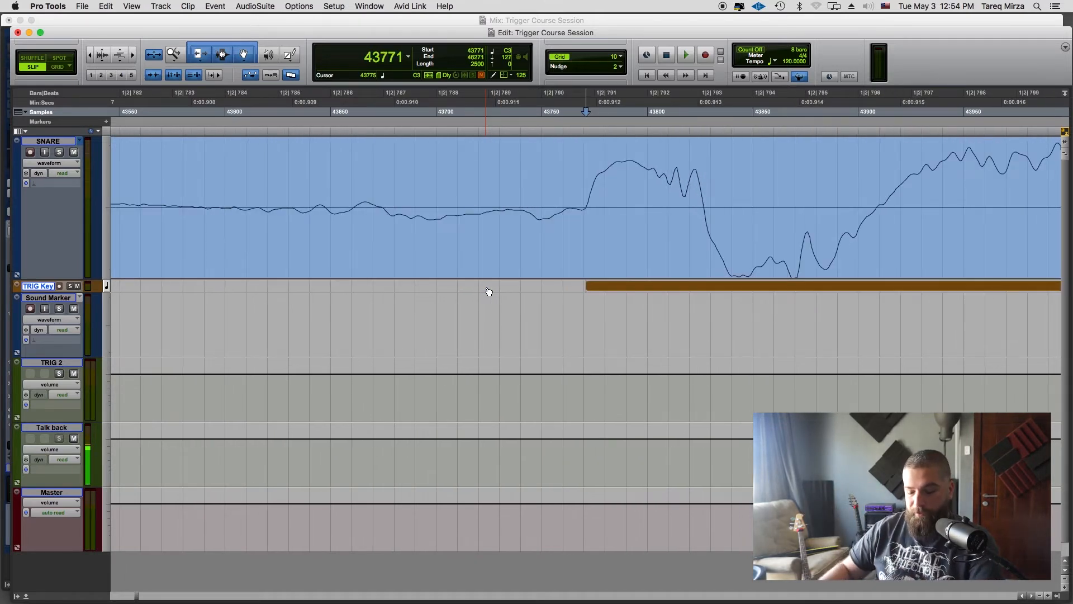
key(Right)
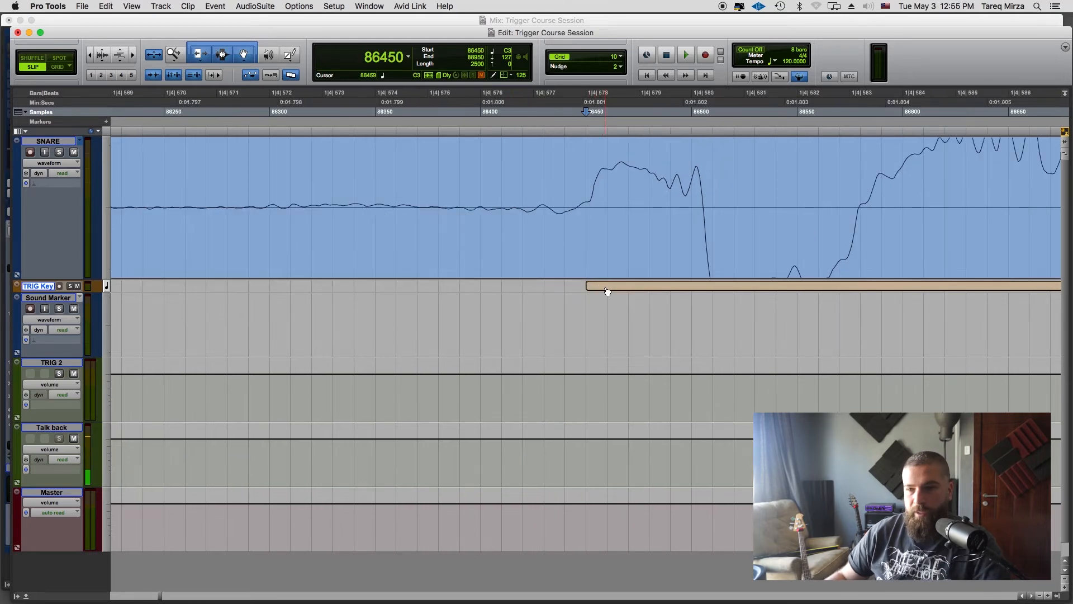
Align further TRIG Key notes with their snare hits, starting one at sample 201154 and another at sample 446803
key(Right)
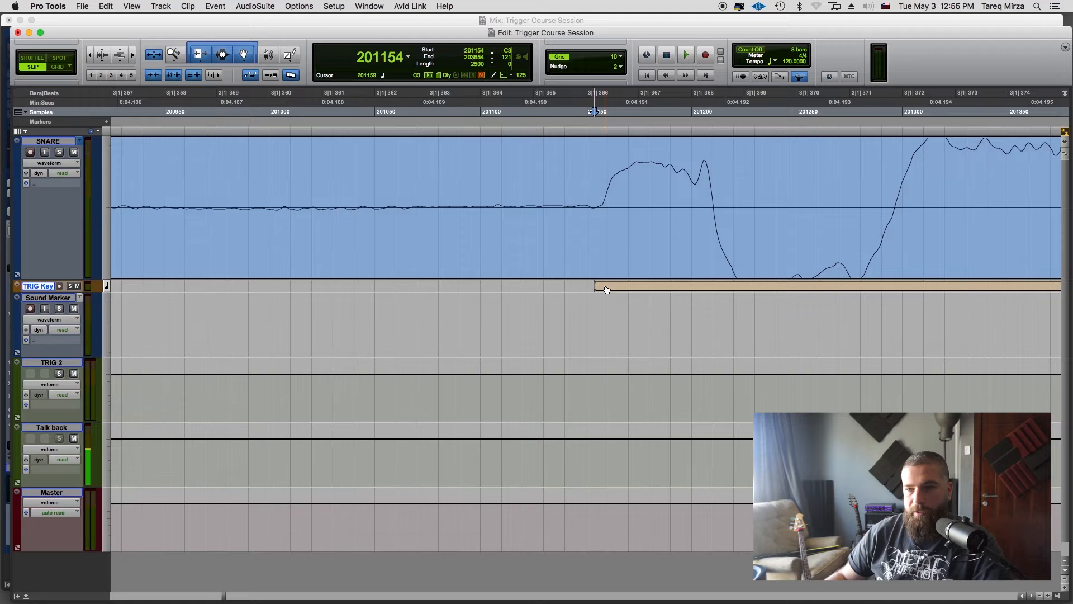
key(Right)
drag(606, 289, 892, 271)
key(Right)
key(Right)
key(Right)
key(Right)
key(Right)
key(Right)
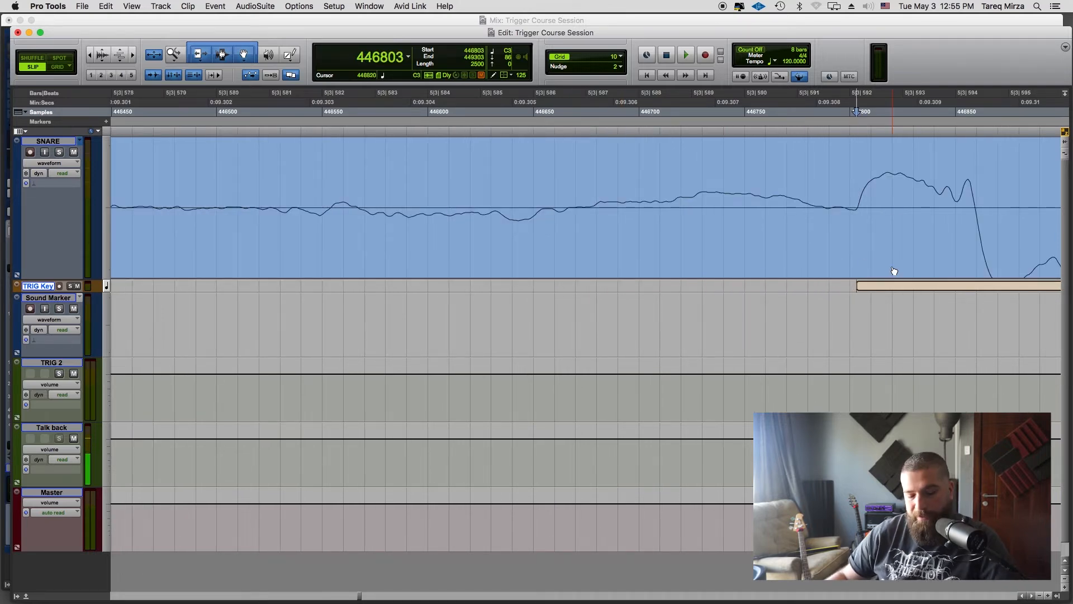
Show the full length of the SNARE clip to review all TRIG Key notes against the hits
key(r)
key(r)
key(r)
key(r)
key(r)
key(r)
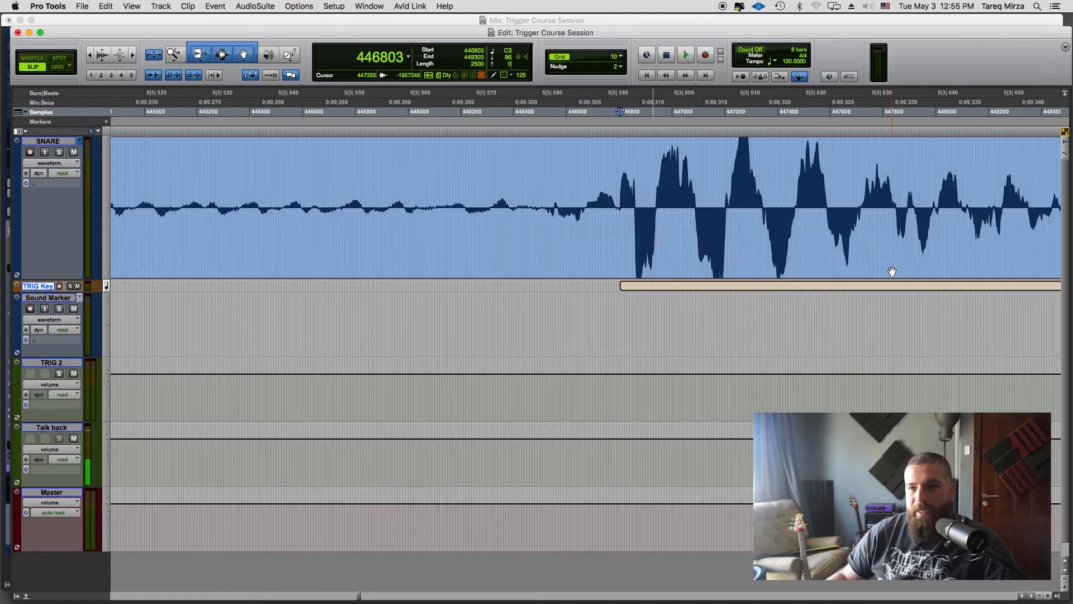
key(r)
key(r)
key(r)
key(r)
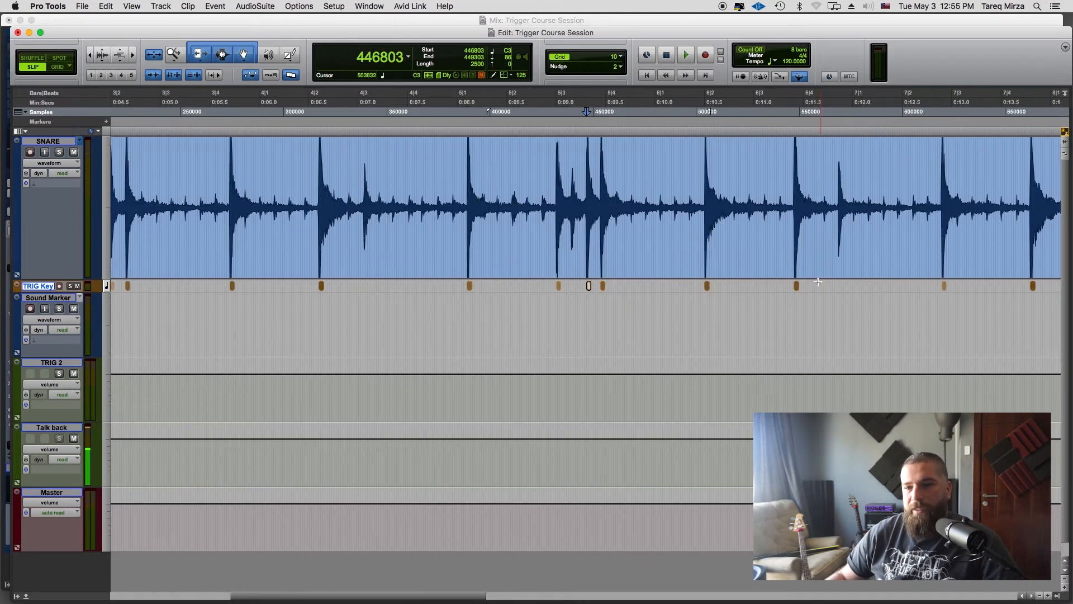
key(r)
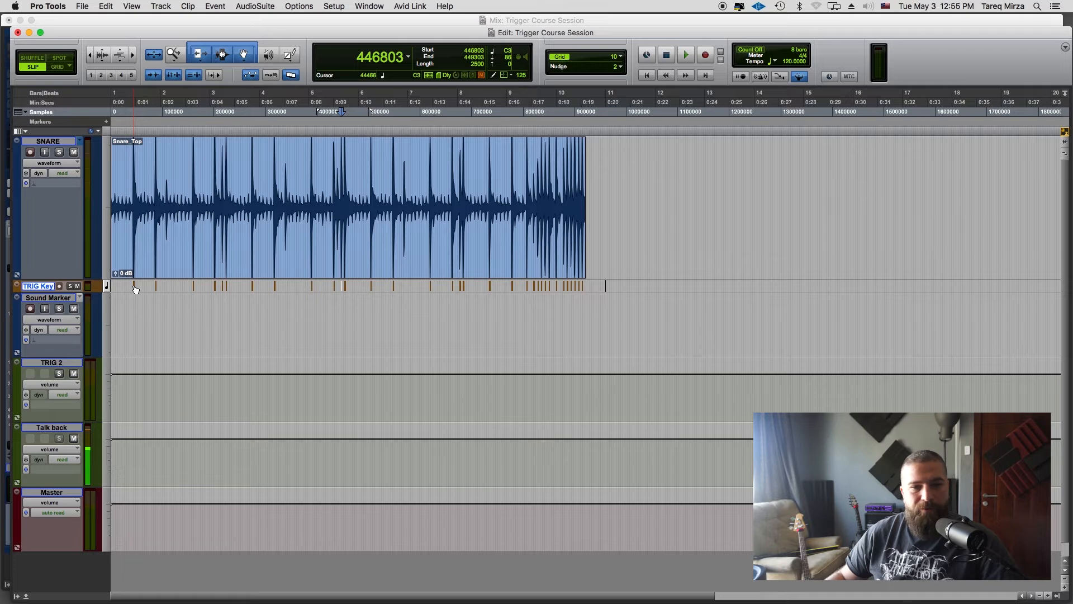
Return to the first snare hit at sample 43670 and inspect its waveform onset against the TRIG Key note
click(132, 170)
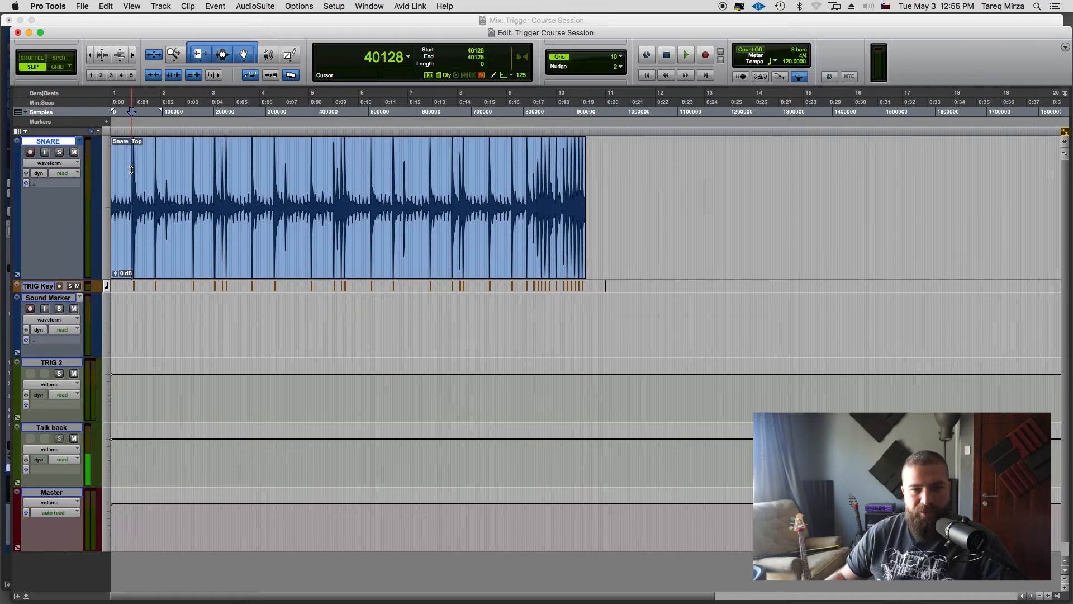
click(133, 170)
key(t)
key(t)
key(t)
key(t)
key(t)
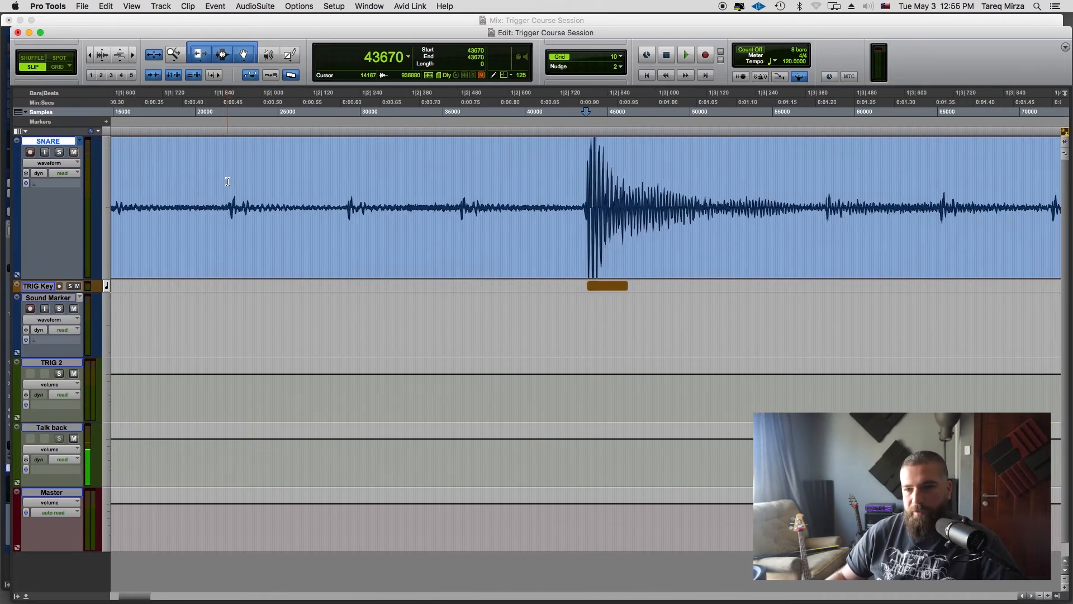
key(t)
key(t)
key(t)
key(t)
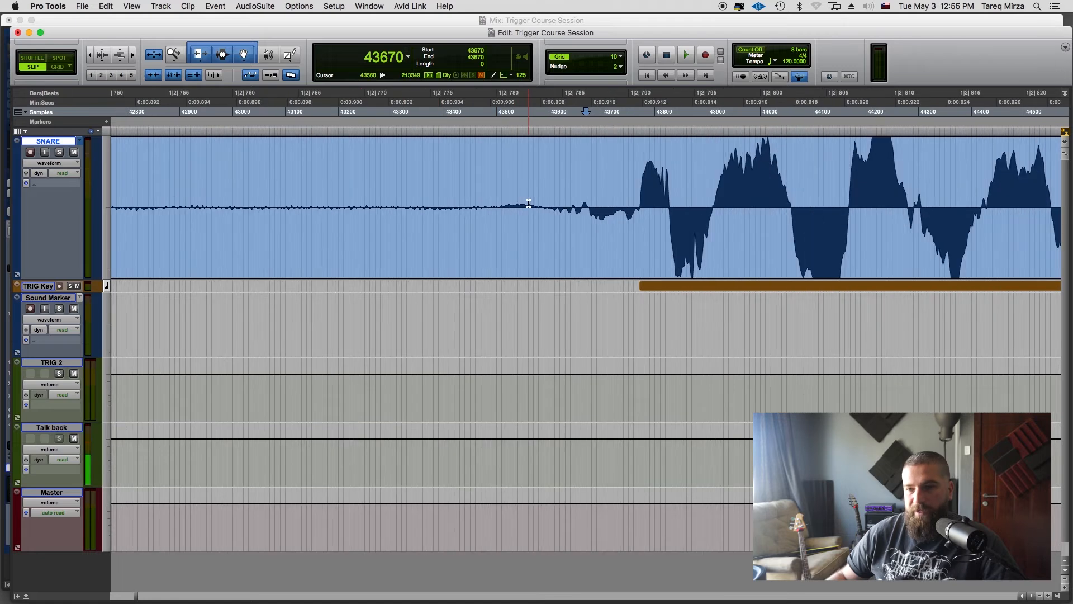
scroll(528, 204, left, 2)
scroll(511, 196, right, 3)
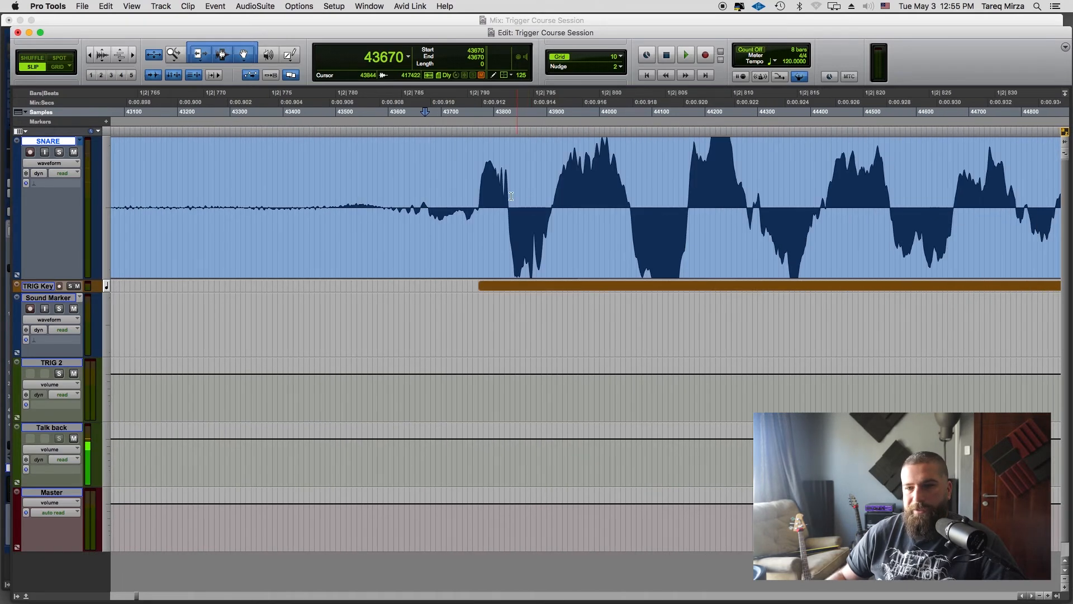
Select the first full wave cycle of the first snare hit, from sample 43771 to 43908, to measure its period
click(478, 195)
key(t)
key(t)
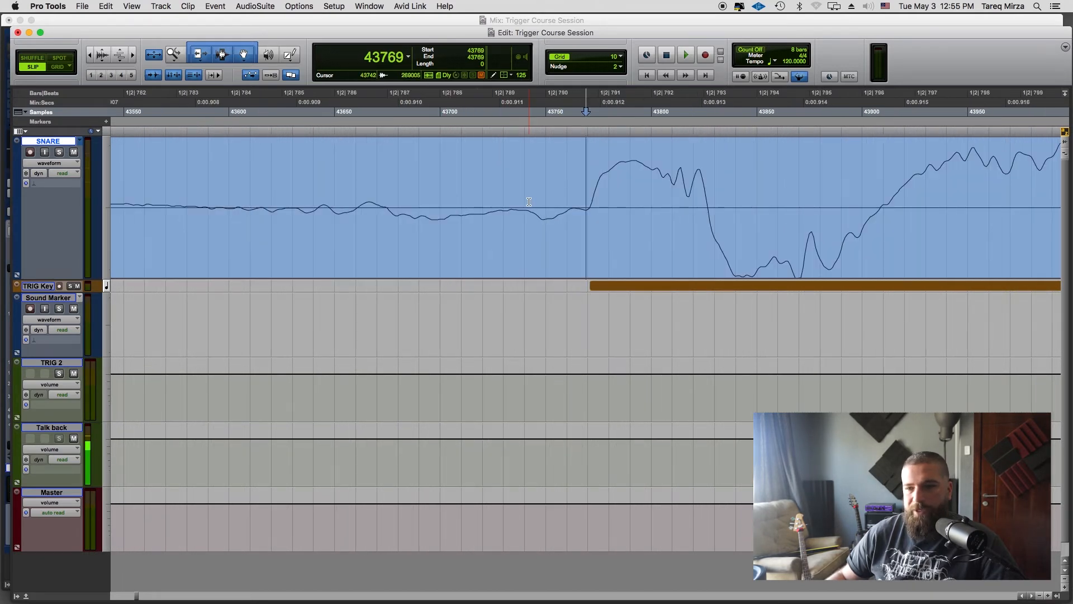
scroll(529, 201, right, 3)
click(267, 186)
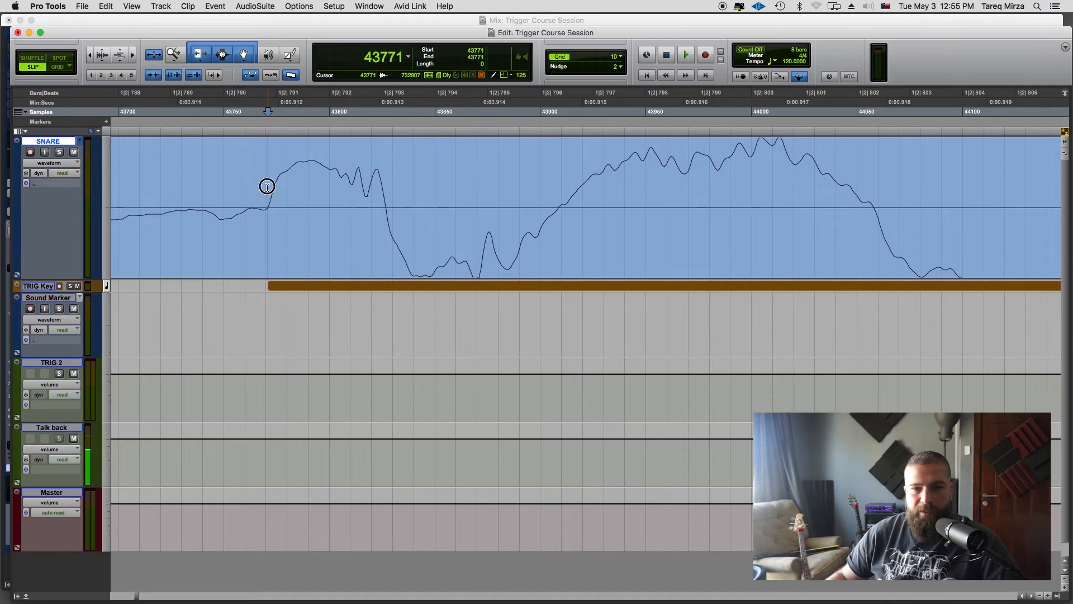
drag(268, 185, 557, 192)
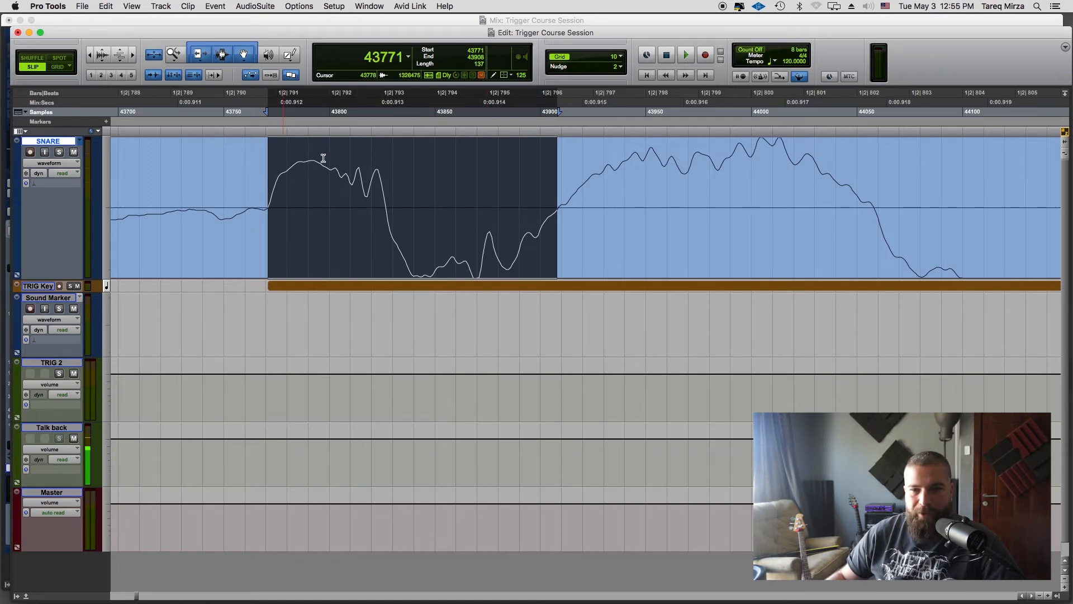
Go to the snare hit at sample 86450 and select its first full wave cycle to measure the period
key(r)
key(r)
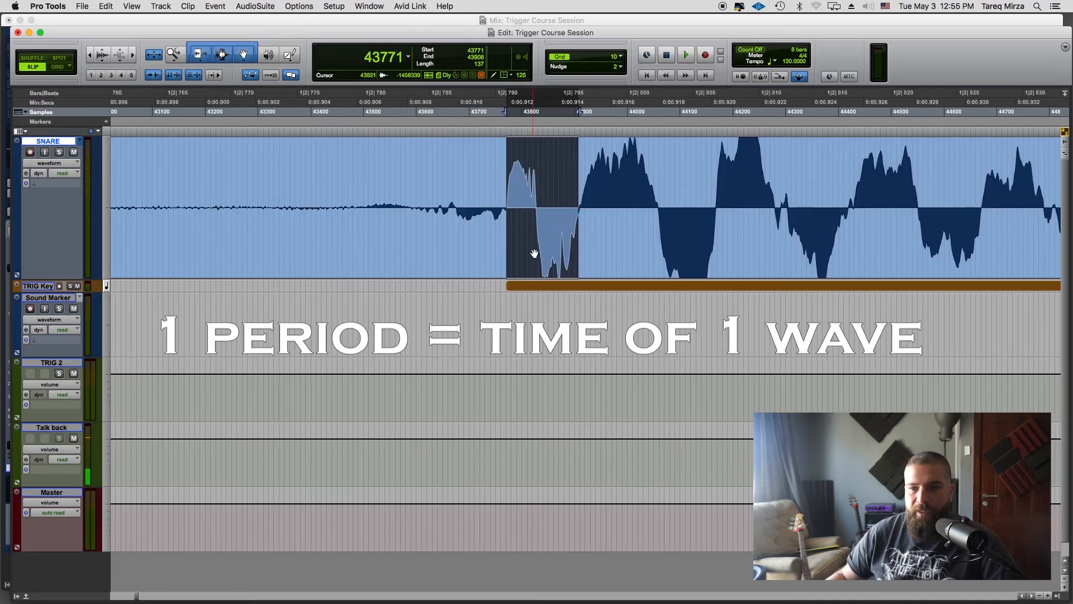
click(480, 281)
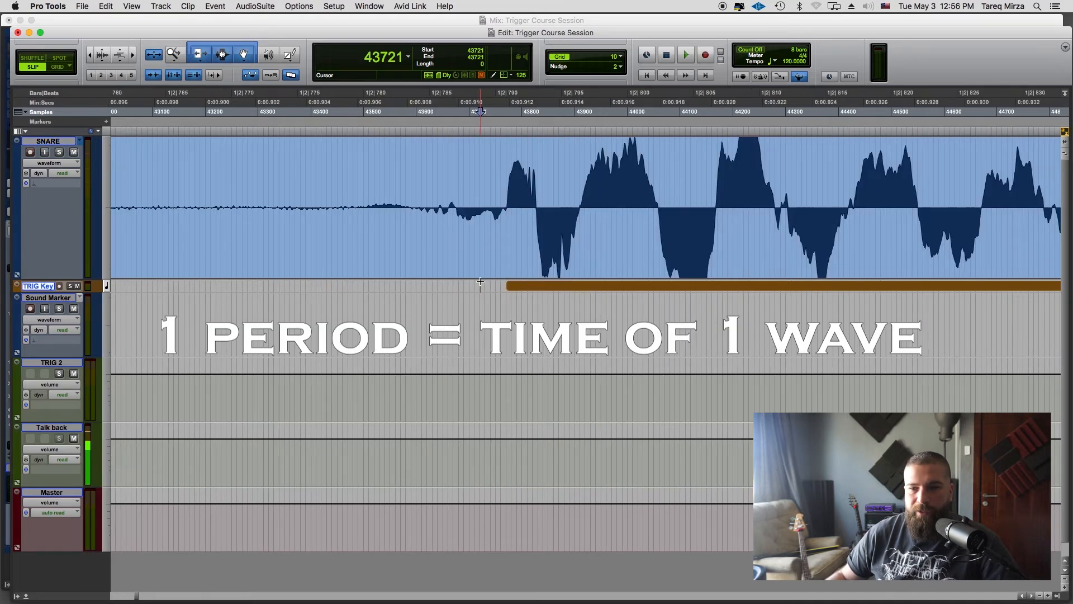
key(Tab)
key(Tab)
key(t)
key(t)
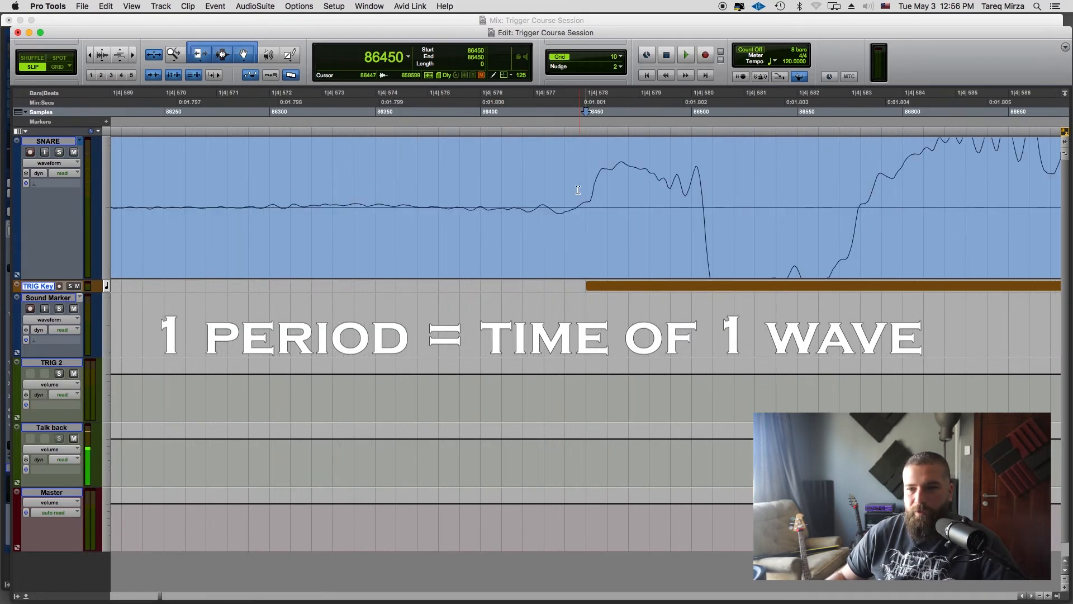
drag(577, 187, 859, 175)
Go to the snare hit near sample 201155 and select its first full wave cycle, up to sample 201296
click(572, 286)
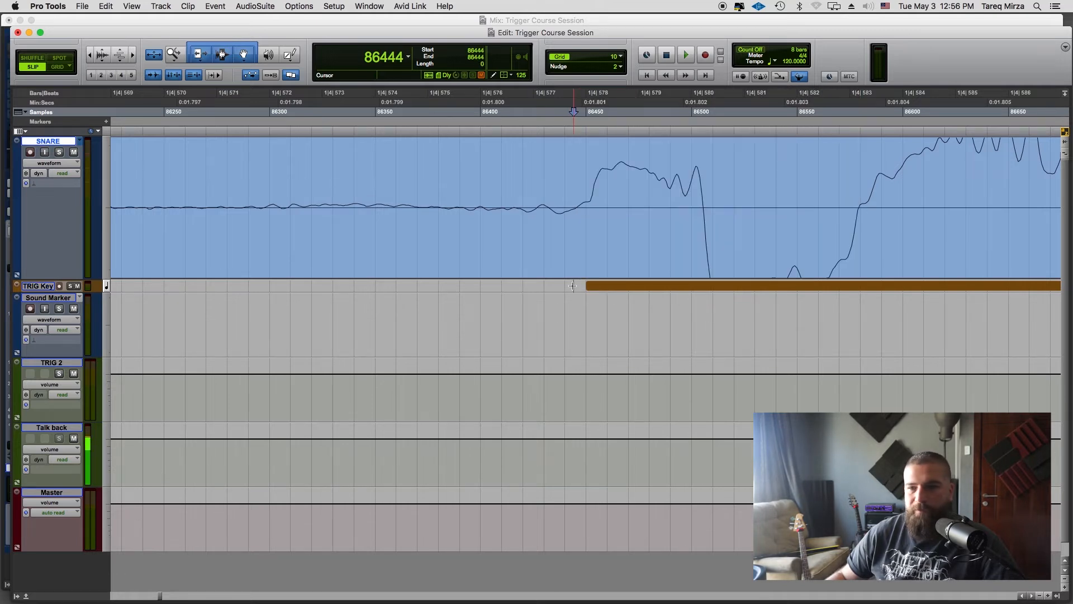
key(Tab)
key(Tab)
key(Tab)
drag(589, 186, 886, 177)
key(r)
key(r)
key(r)
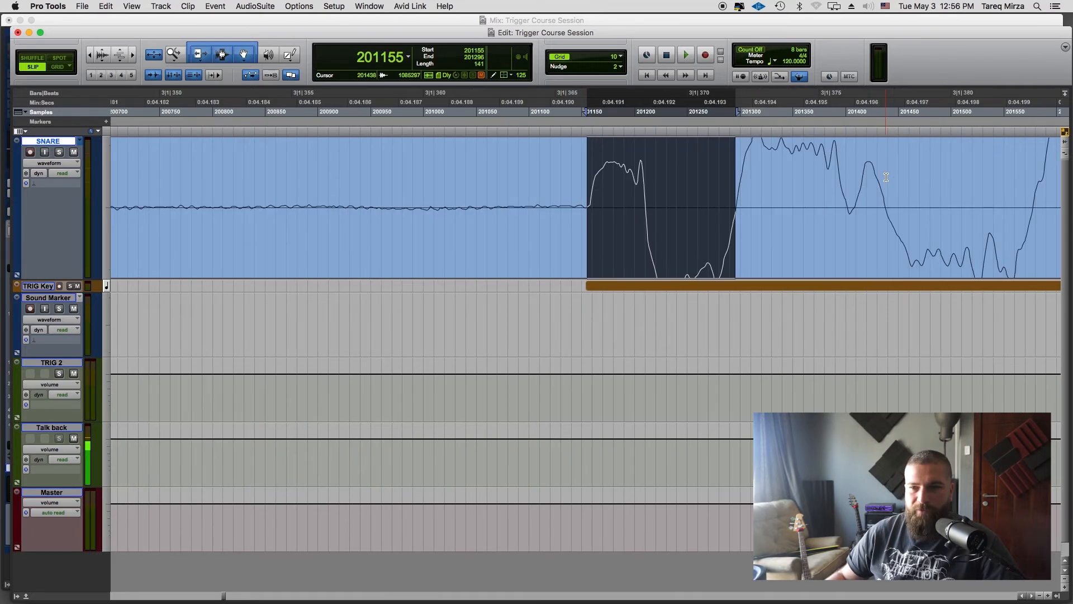
Open the Session Setup window to check the session's sample rate
key(r)
key(r)
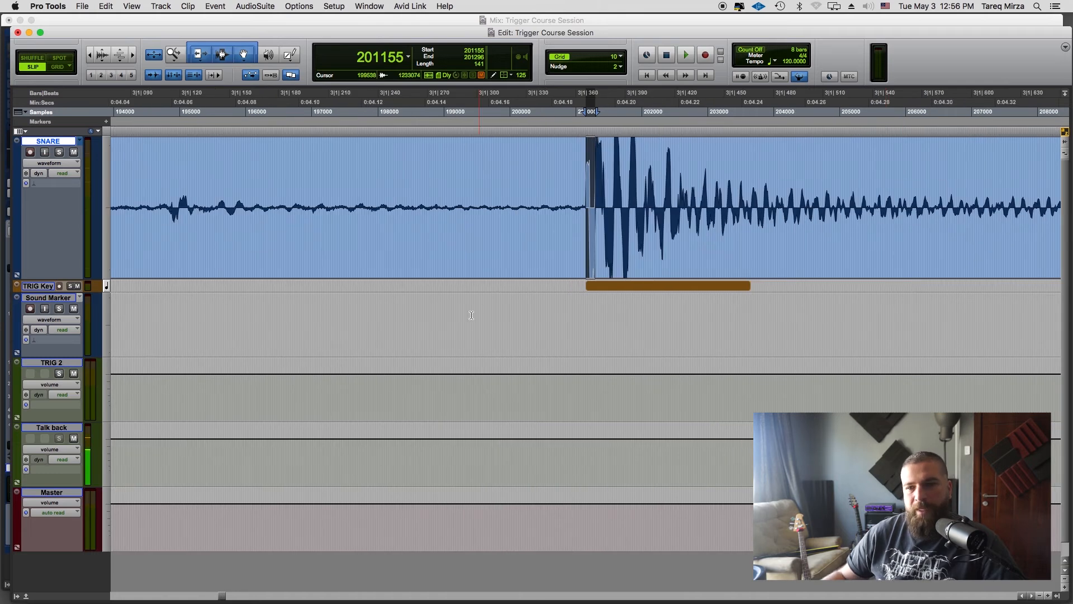
key(super+2)
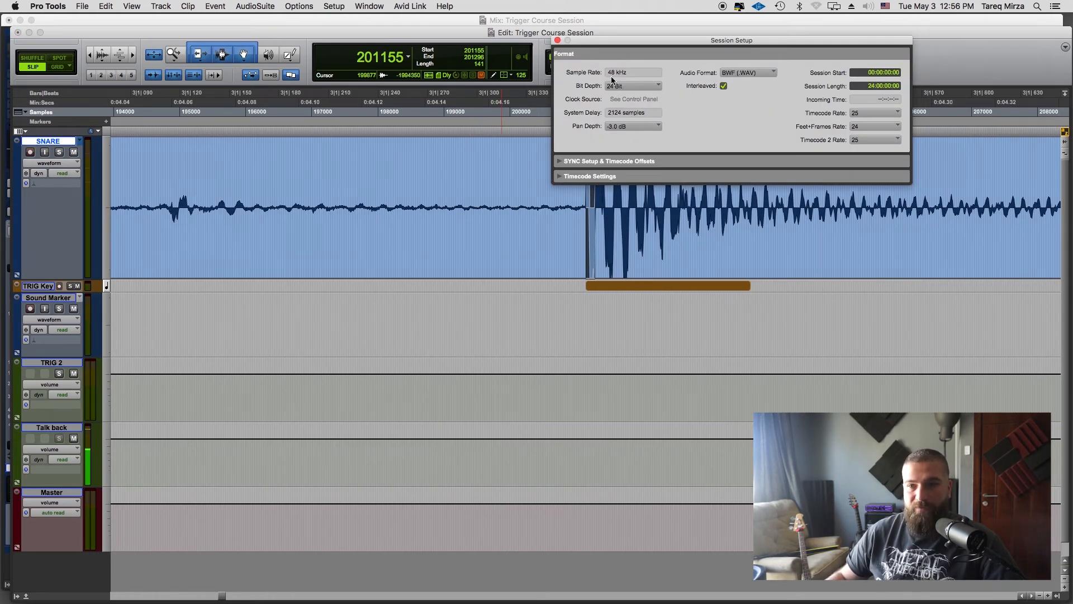
Close the Session Setup window, switch to the Calculator and place it below the snare waveform
click(557, 40)
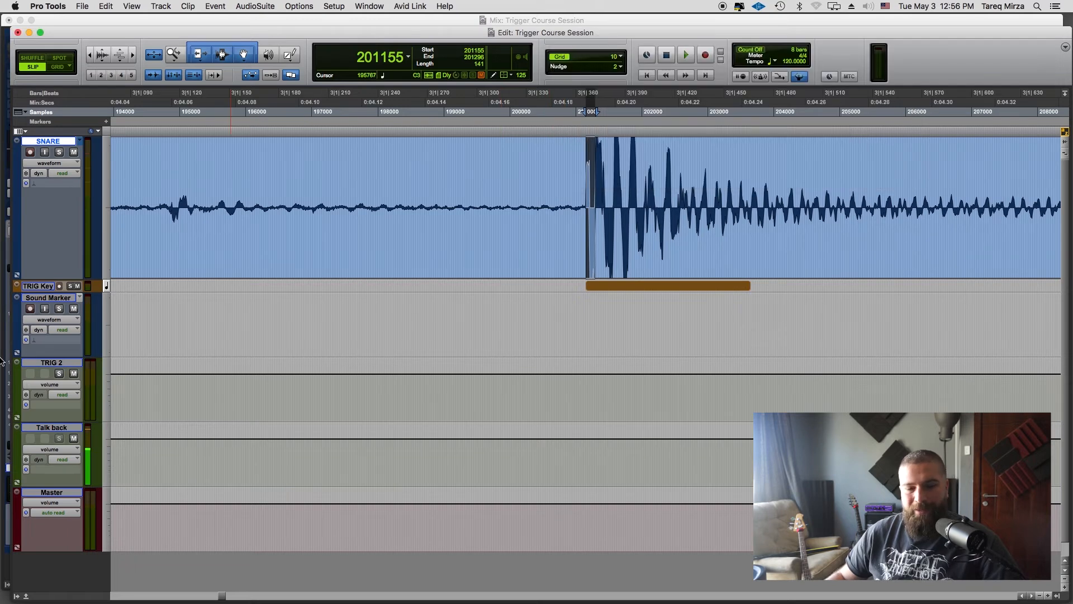
mouse_move(4, 436)
click(15, 480)
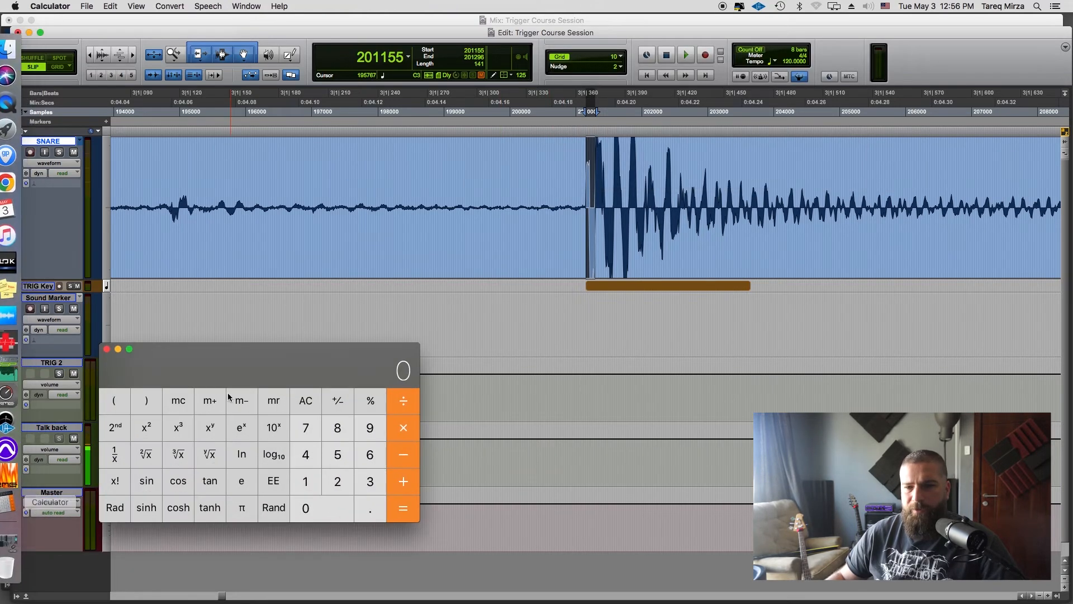
drag(268, 347, 429, 324)
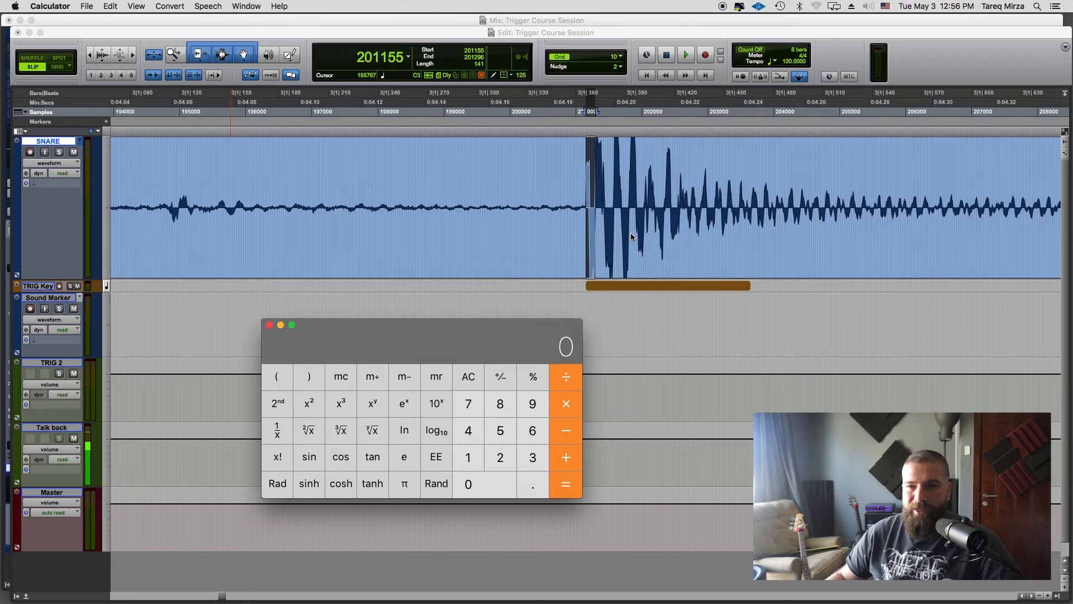
Return to Pro Tools and examine the selected first wave cycle of the snare hit at sample 201155 up close
click(672, 31)
key(t)
key(t)
key(t)
key(t)
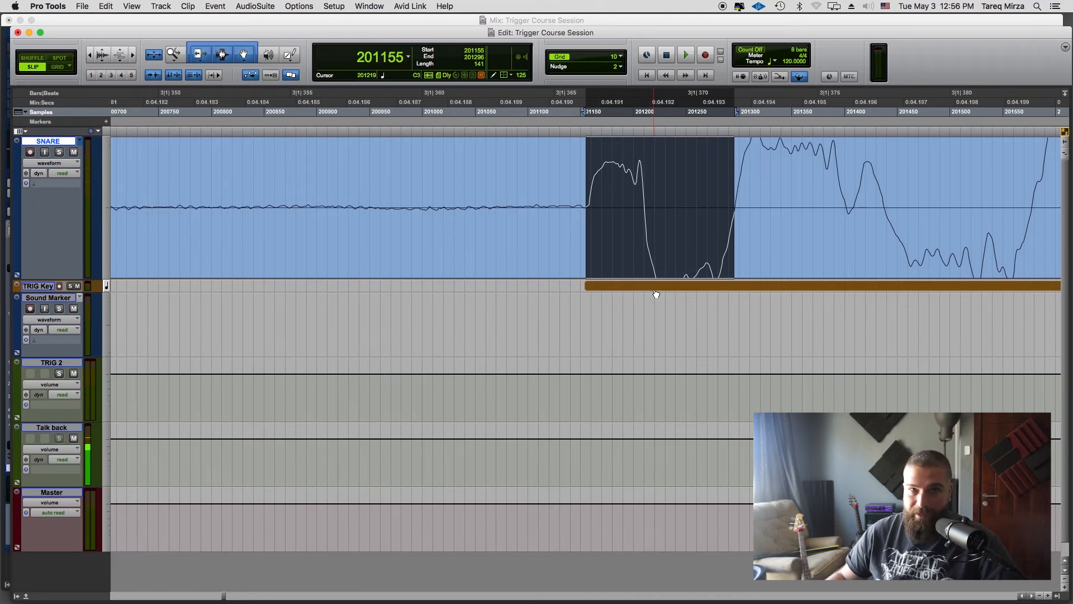
key(super+bracketleft)
key(super+bracketleft)
key(super+bracketleft)
key(super+bracketleft)
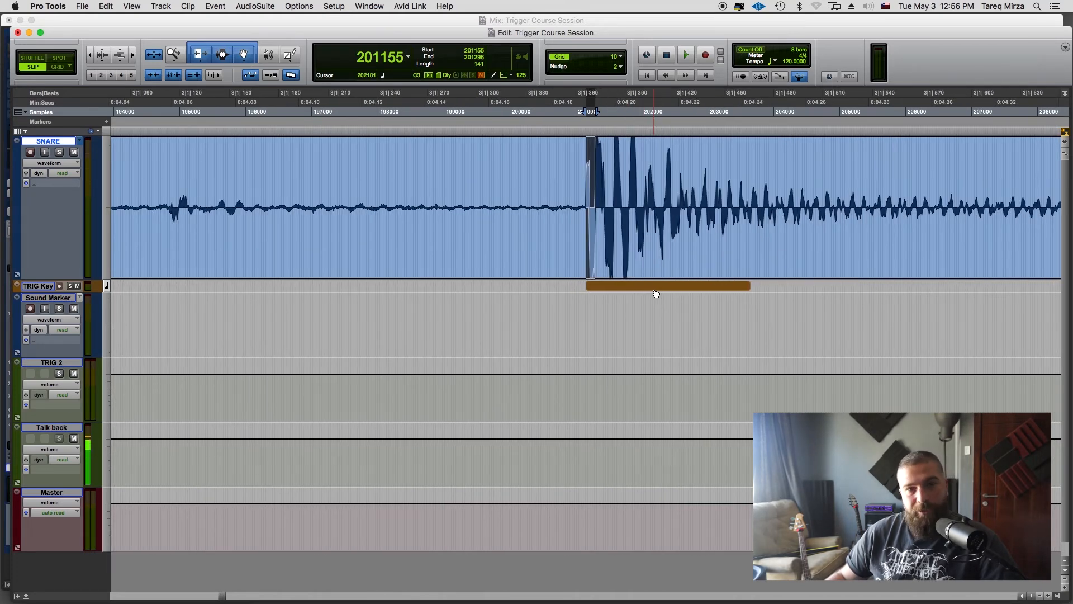
Switch to the Calculator and divide 140 samples by the 48000 sample rate to get the cycle's duration
key(super+Tab)
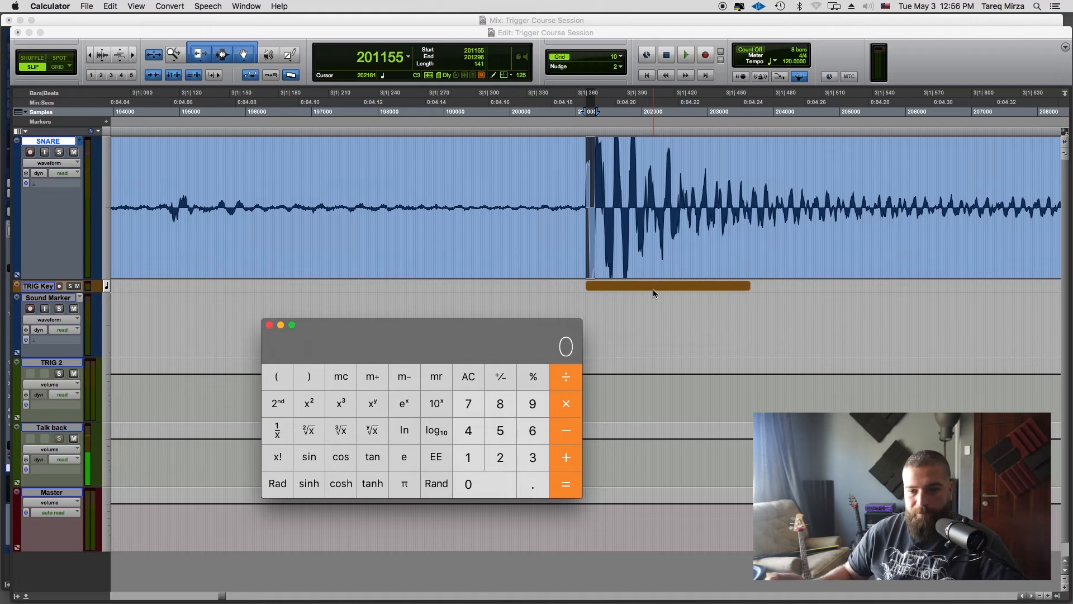
text(140)
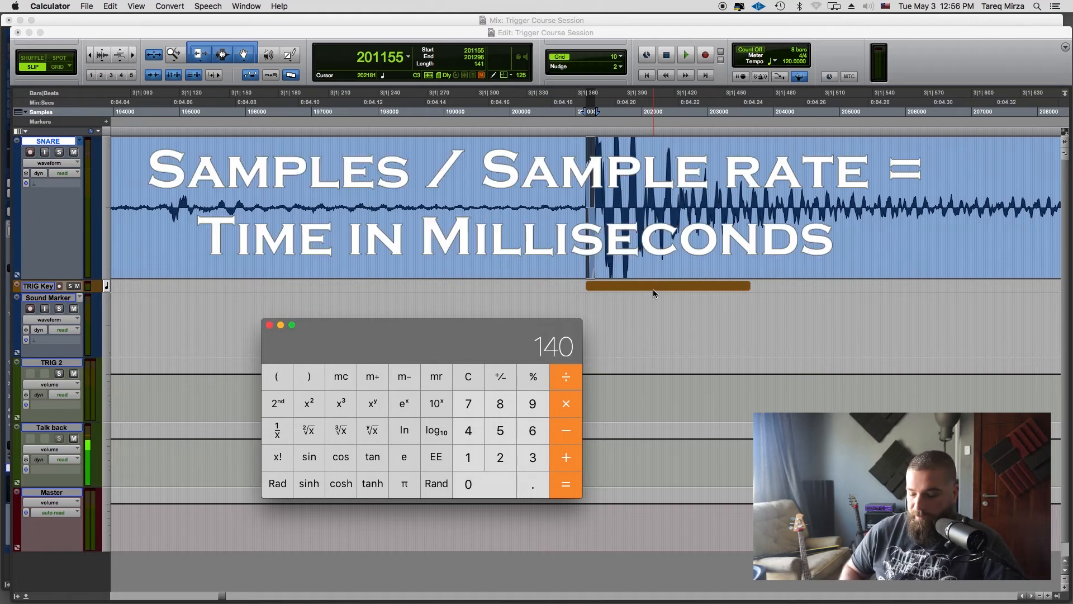
key(Escape)
text(48000)
key(Return)
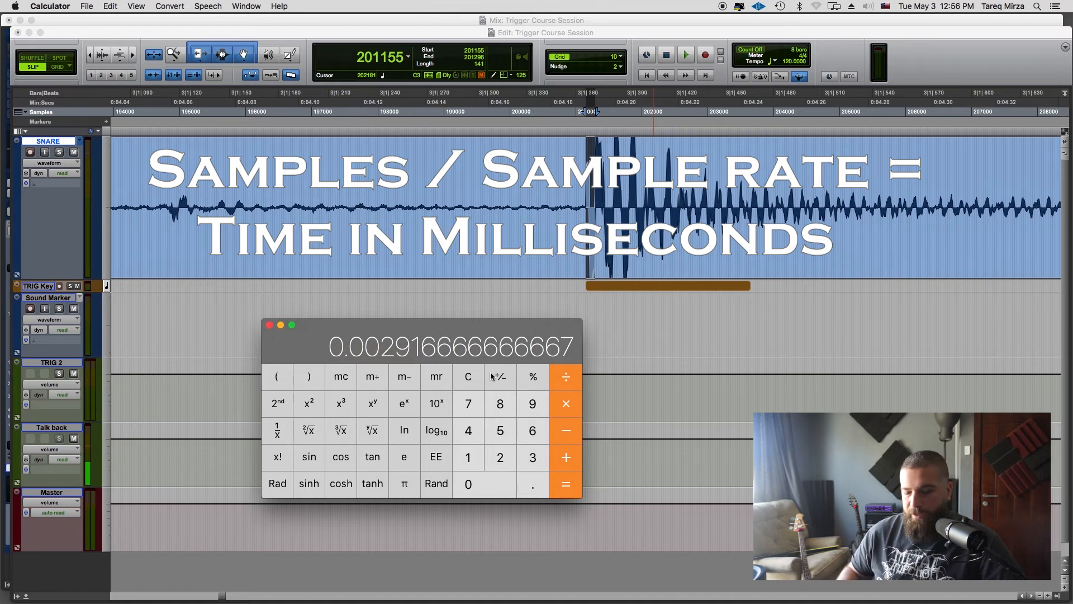
Show the Calculator's Paper Tape and place it beside the calculator so the previous result stays readable
key(super+t)
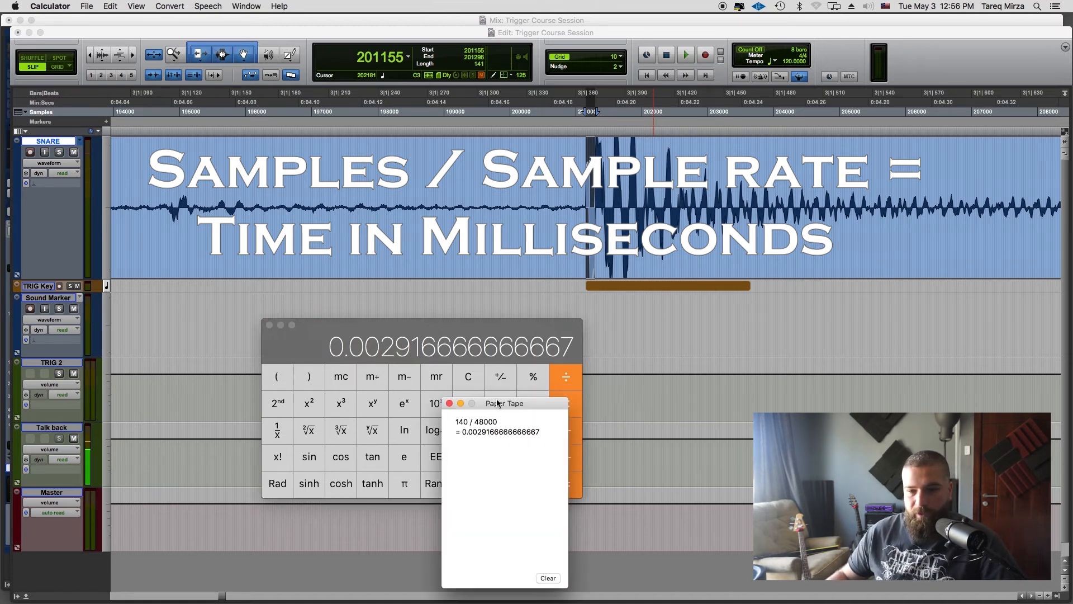
drag(484, 404, 671, 358)
click(452, 342)
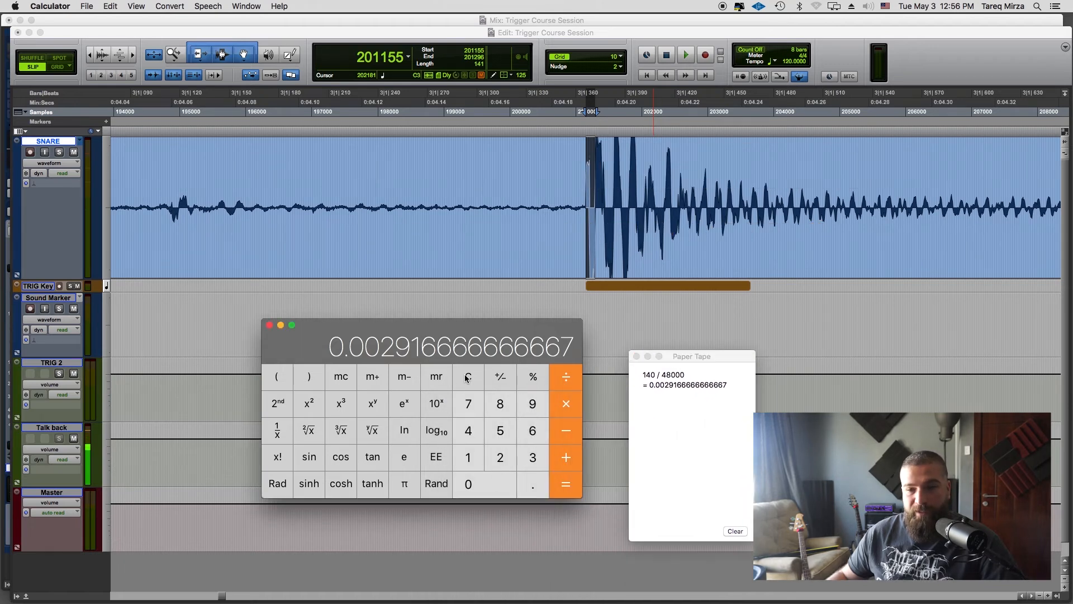
Clear the calculator and divide 1 by 0.002916667 to get the frequency of the first period
click(467, 380)
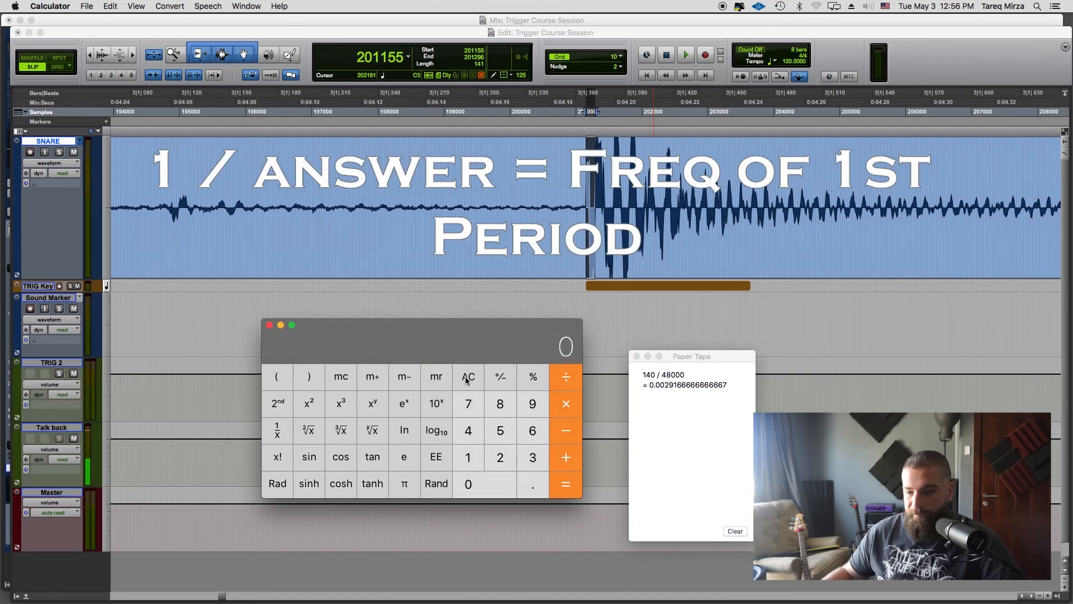
text(1)
text(/.002)
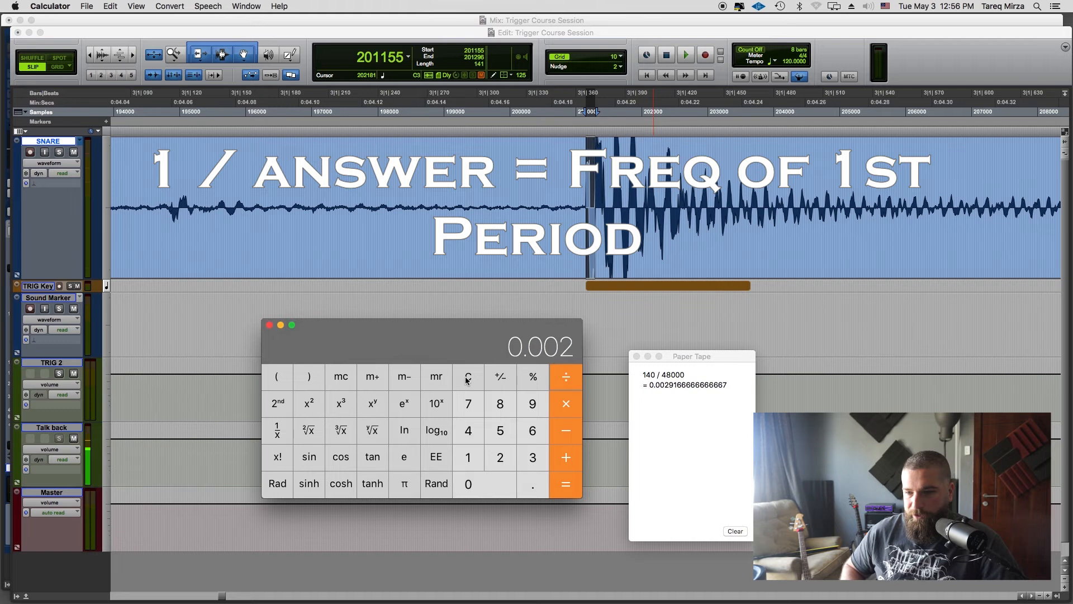
text(916667)
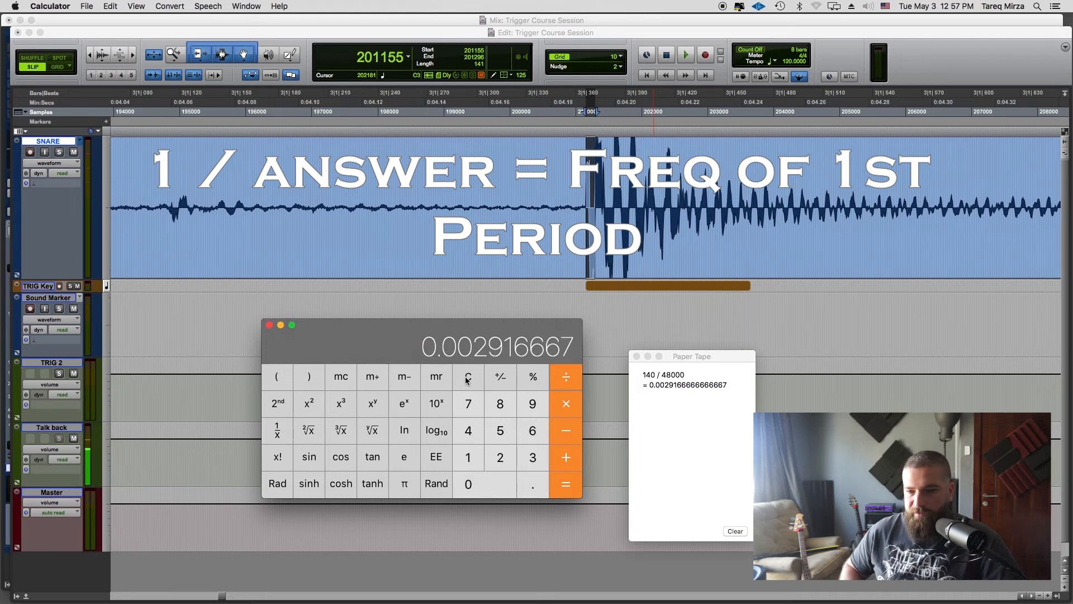
key(Return)
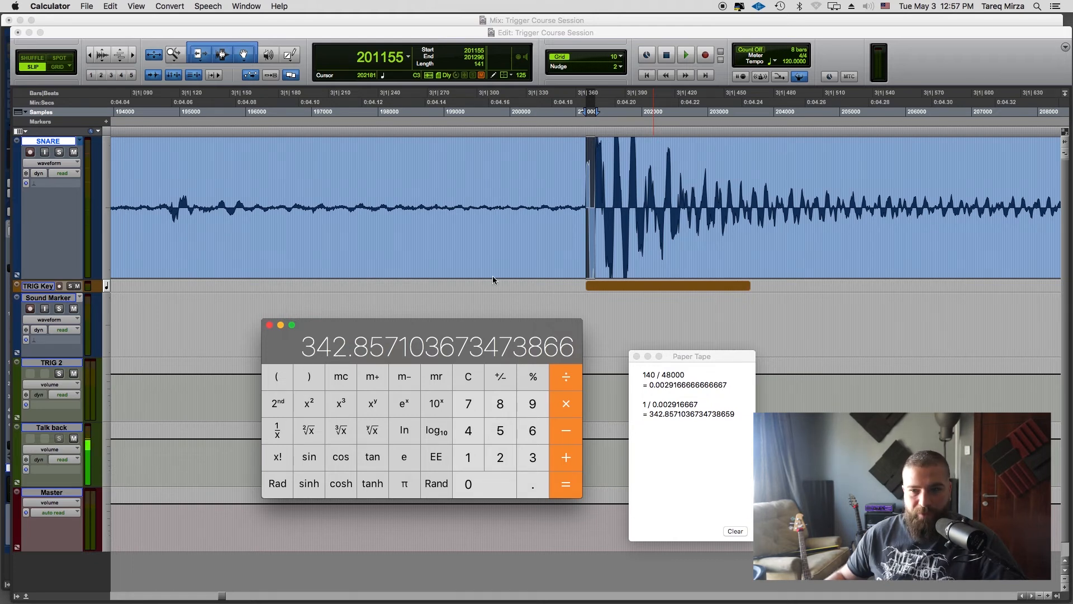
Back in Pro Tools, select a range on the Sound Marker track under the snare hit, from sample 201139 to 202512
click(582, 312)
drag(585, 312, 675, 316)
key(t)
scroll(675, 316, right, 8)
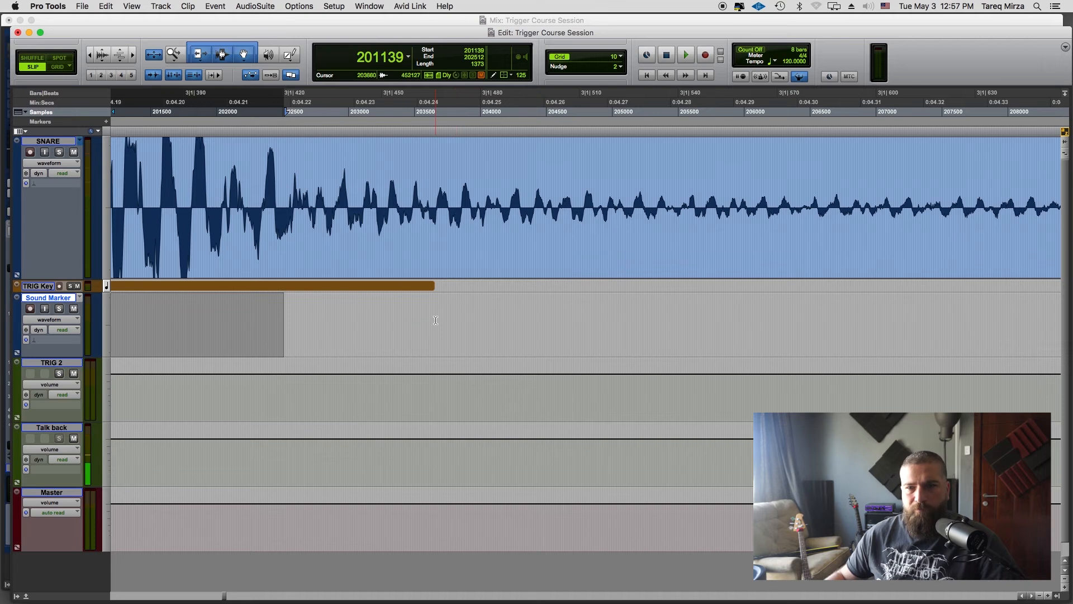
key(r)
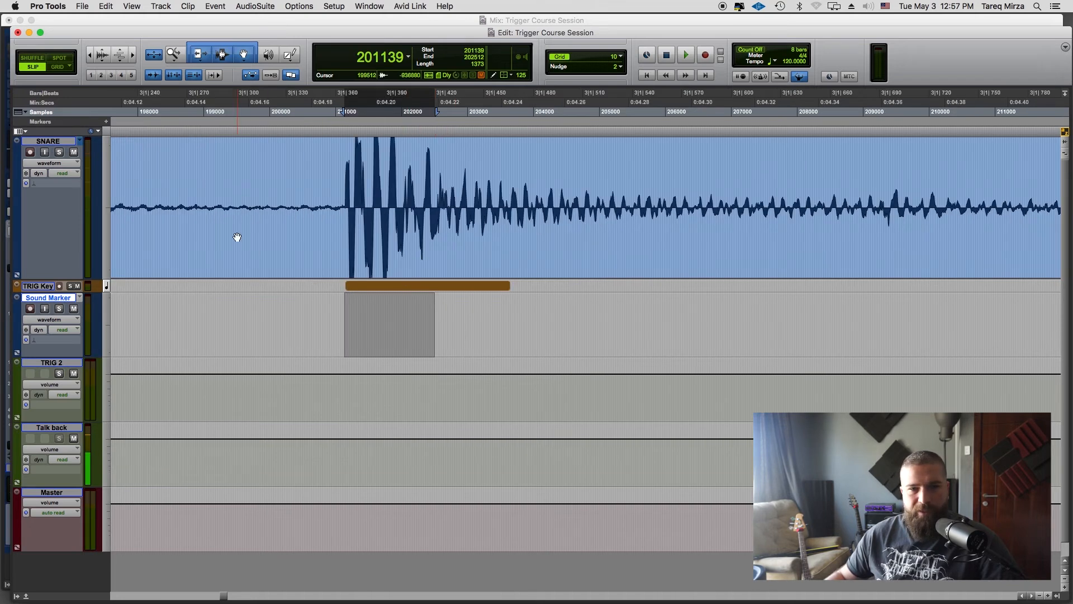
Change the main time scale to Bars|Beats and consolidate a selection 0|0|100 long into an empty Sound Marker clip
click(49, 94)
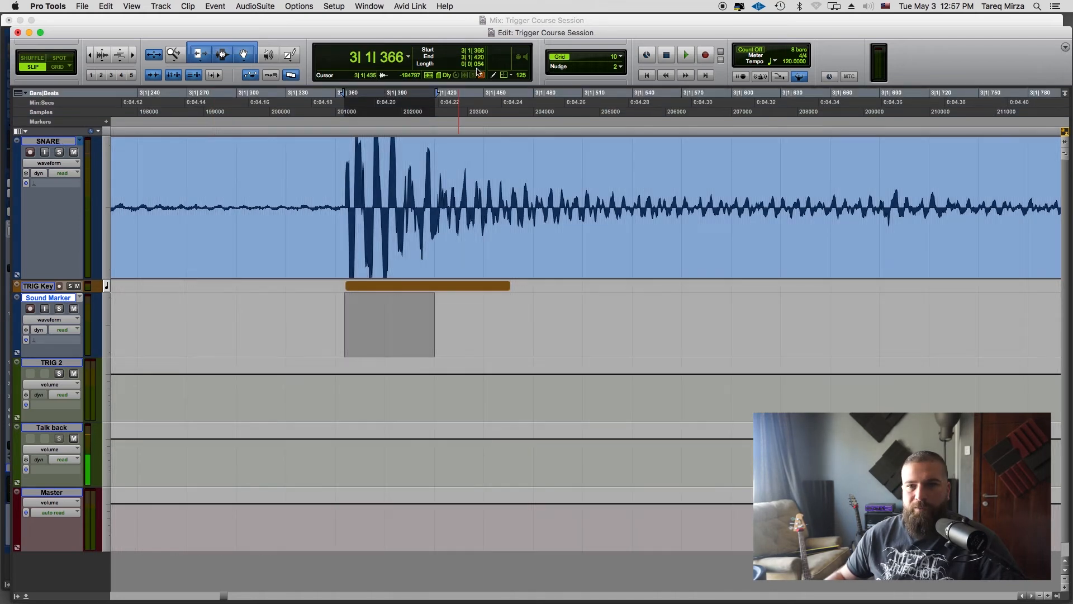
key(Return)
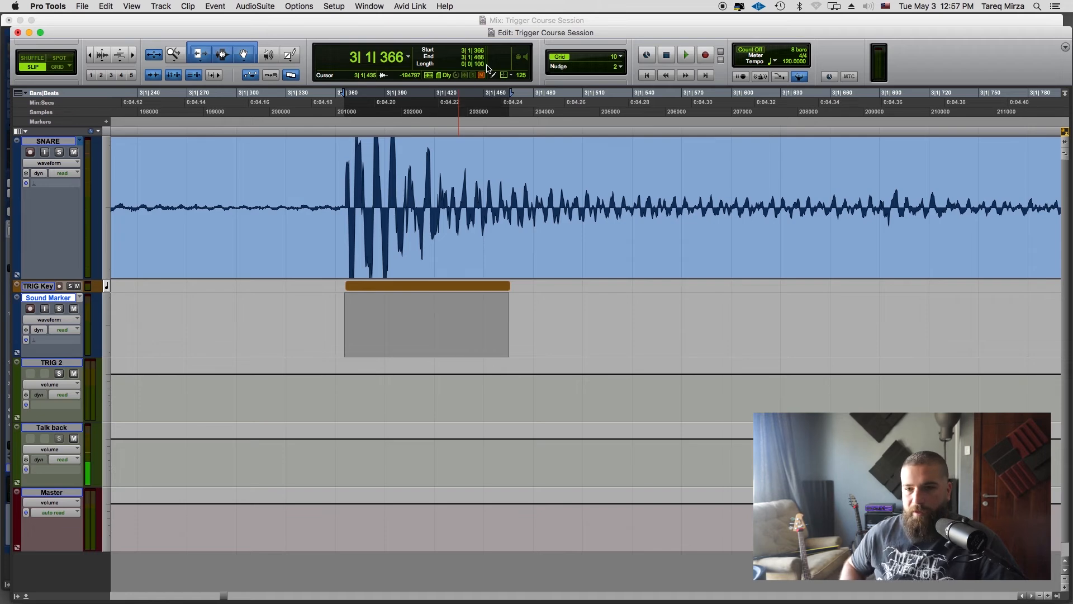
key(alt+shift+3)
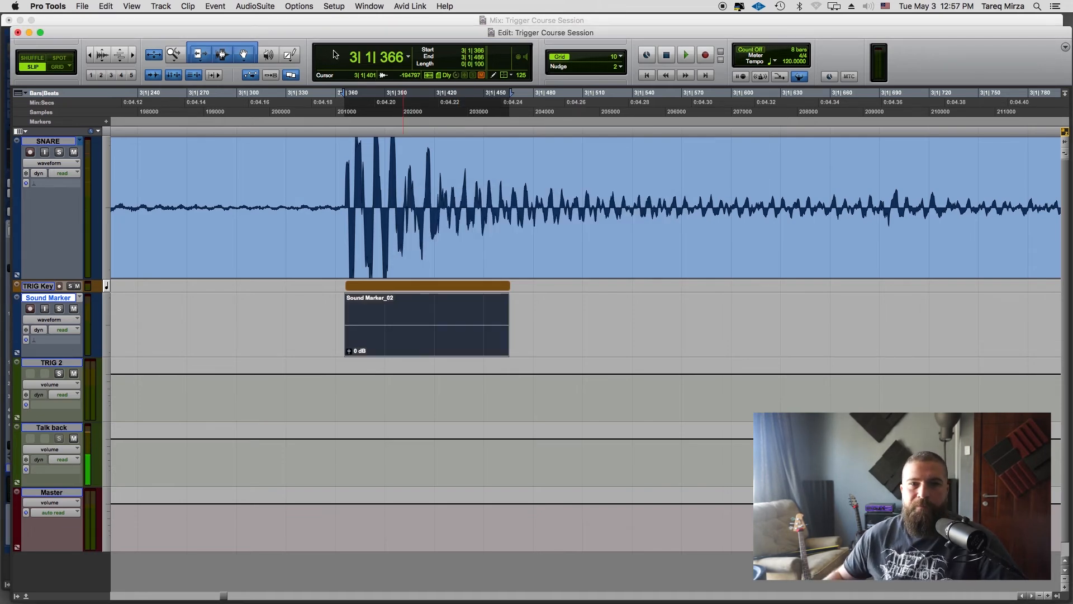
Open the AudioSuite Signal Generator for the empty clip and set its frequency to 342 Hz
click(255, 6)
mouse_move(332, 147)
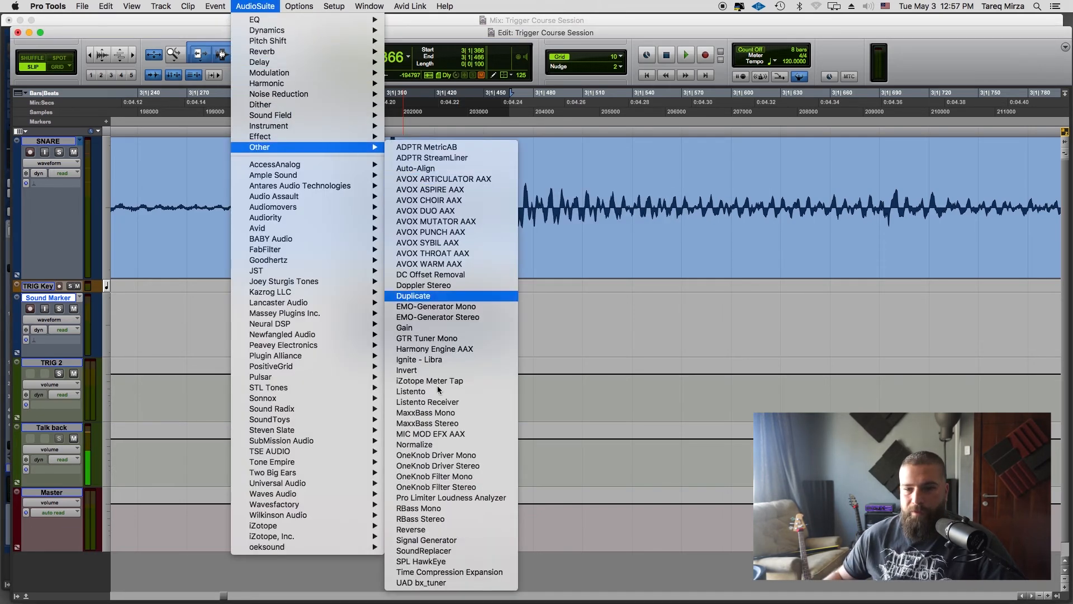
click(441, 541)
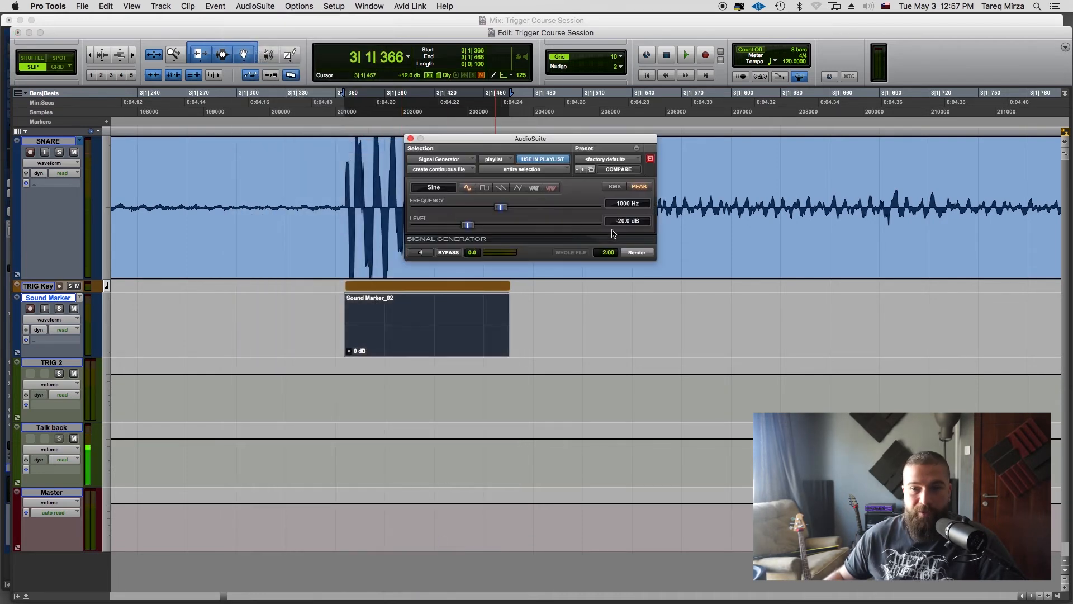
click(627, 203)
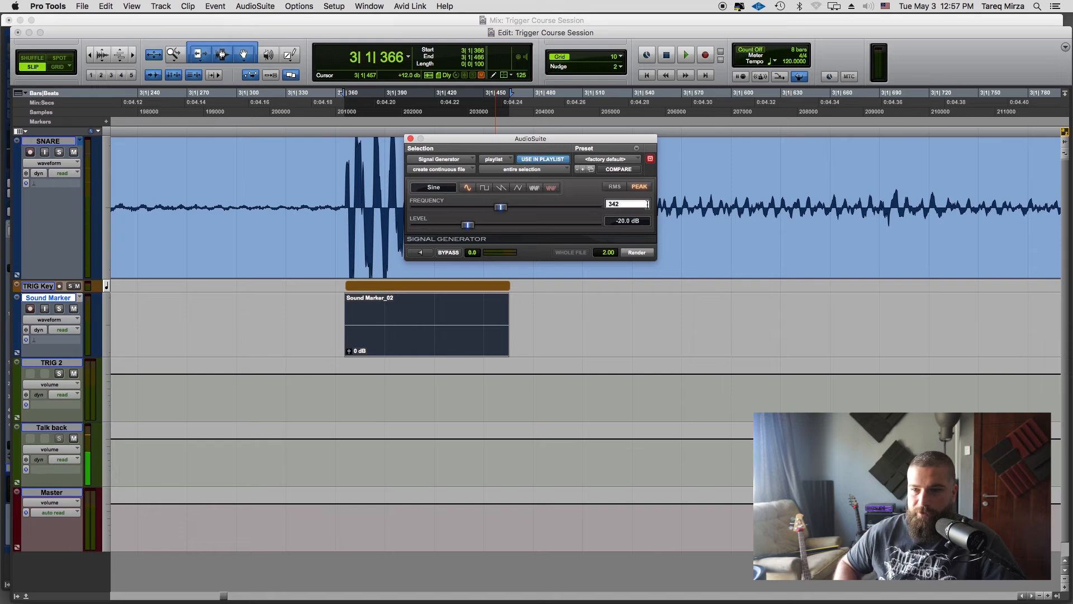
key(Return)
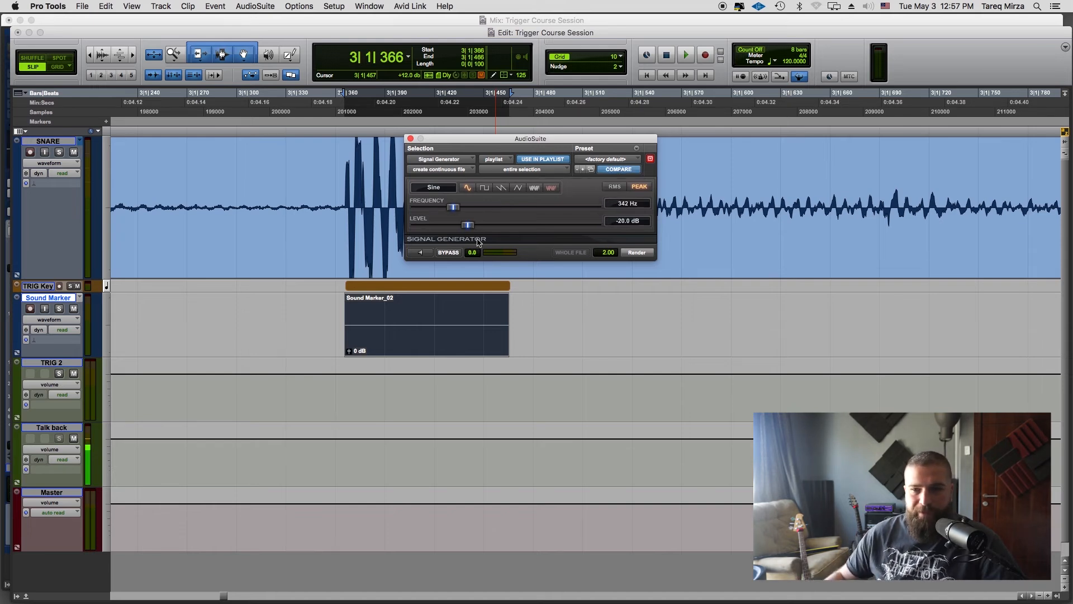
Set the signal to a Square wave at -6 dB, render it into the Sound Marker clip and close the generator
click(483, 187)
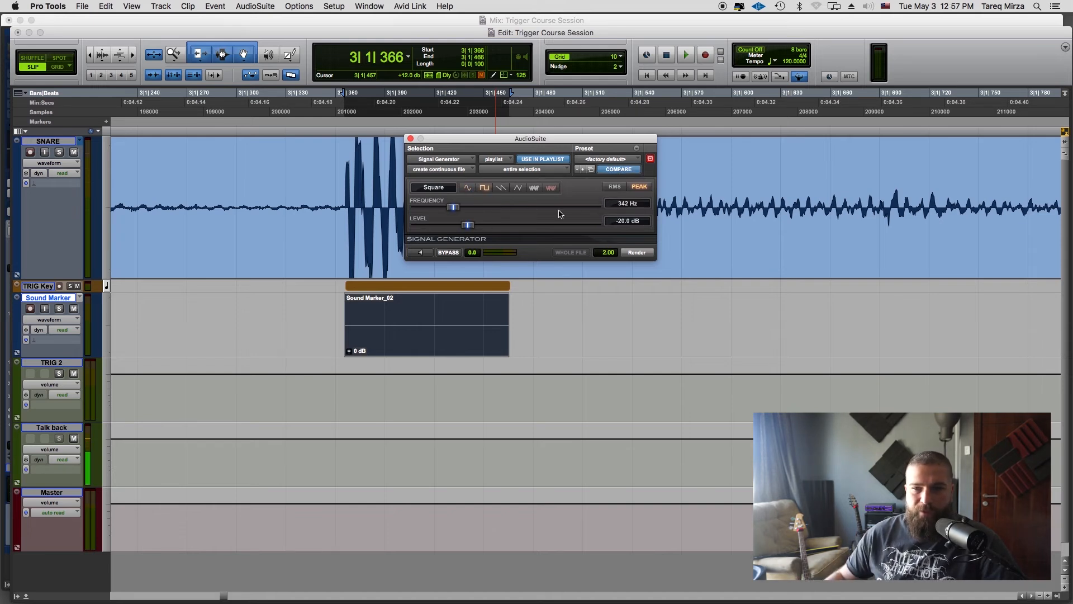
click(627, 221)
text(-6)
key(Return)
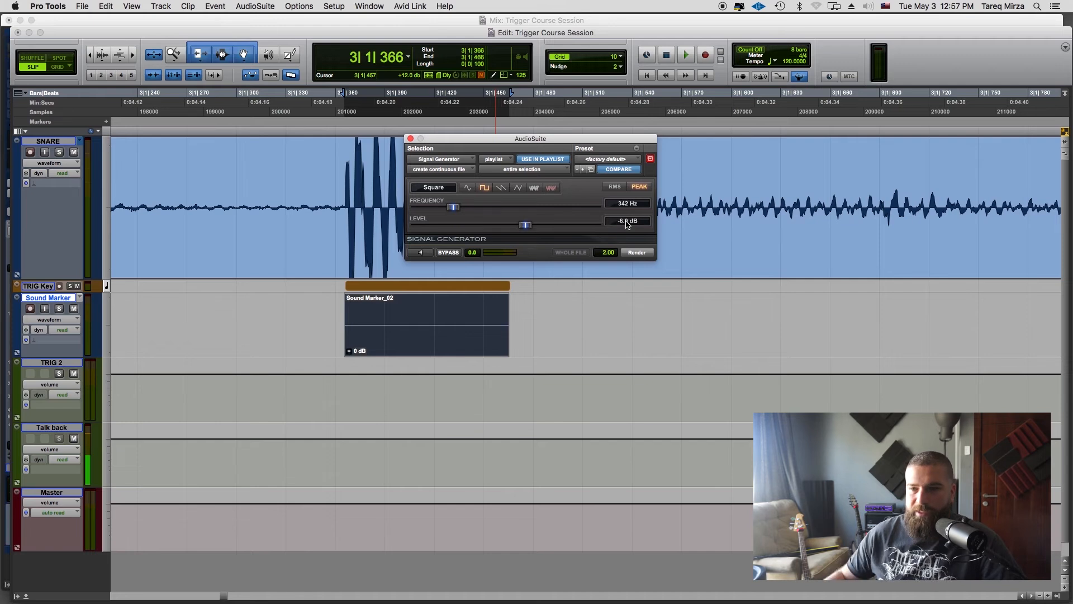
click(637, 255)
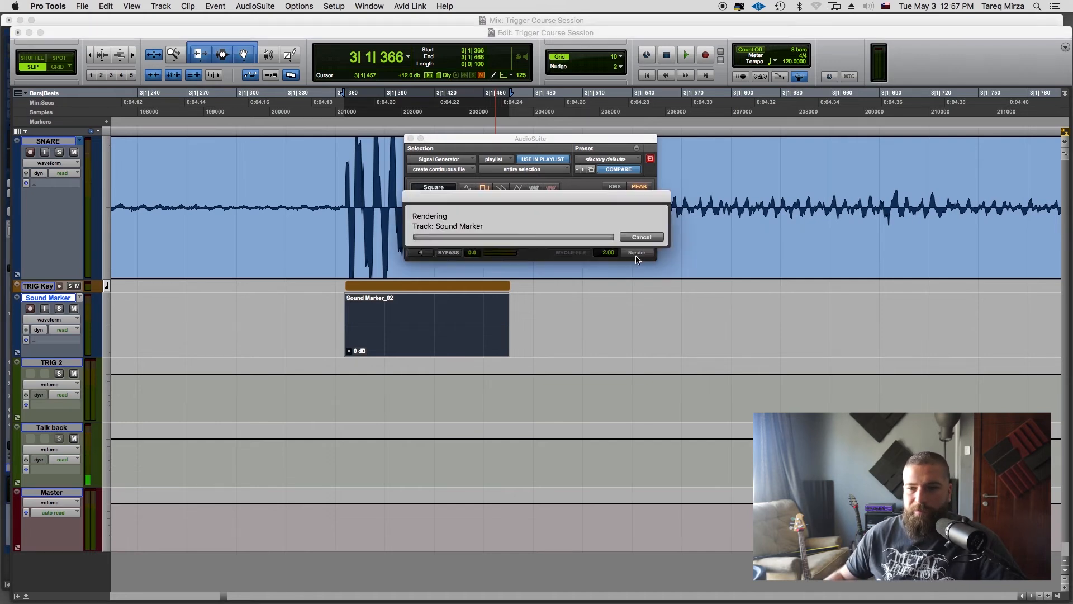
click(409, 138)
Reduce the waveform display height and move the square-wave clip so it starts exactly at the snare transient and TRIG Key note
click(106, 59)
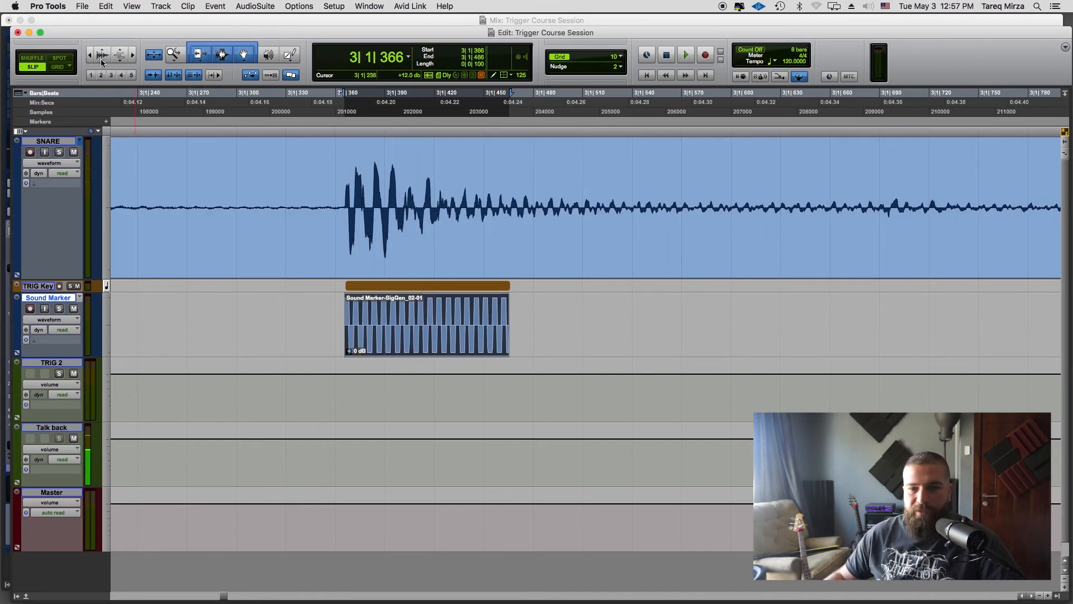
click(105, 59)
key(t)
key(t)
key(t)
key(t)
scroll(439, 295, right, 5)
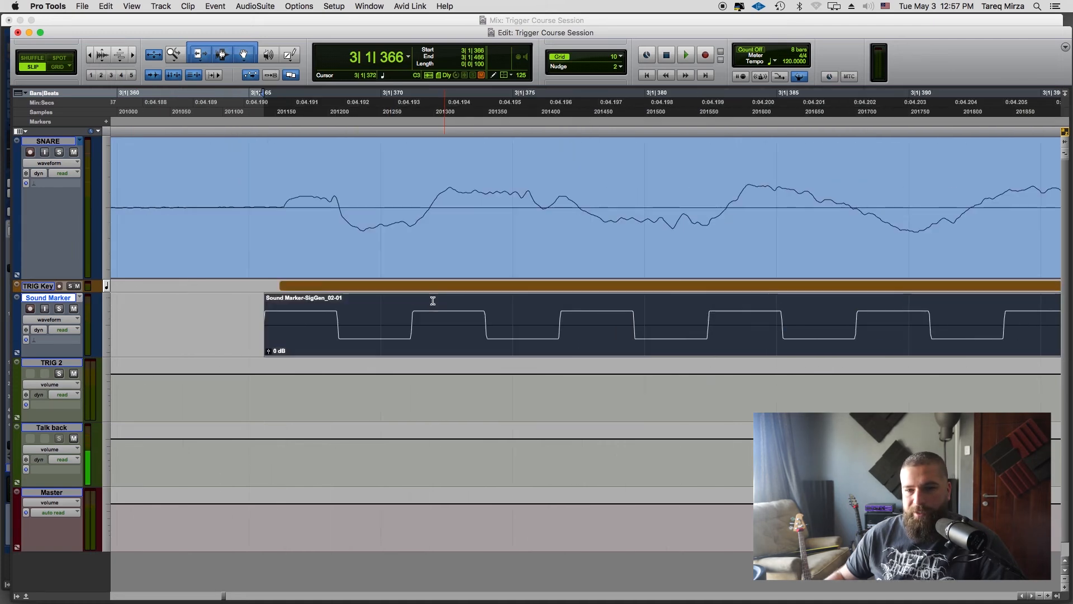
drag(337, 337, 355, 339)
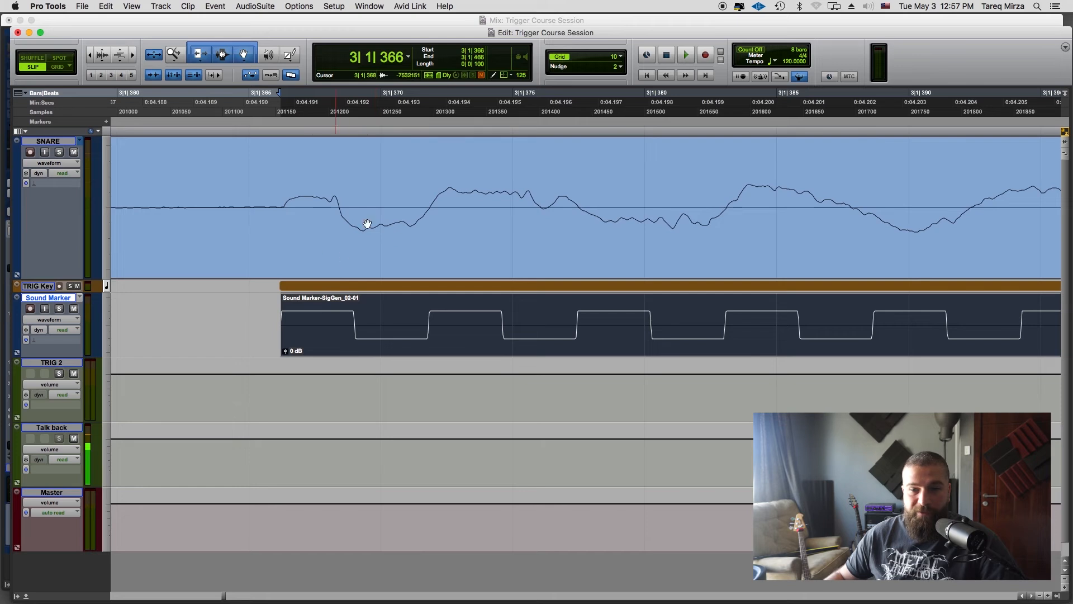
Add a fade-out to the square-wave clip from about its third cycle to its end, and consolidate the clip
key(super+bracketleft)
key(super+bracketleft)
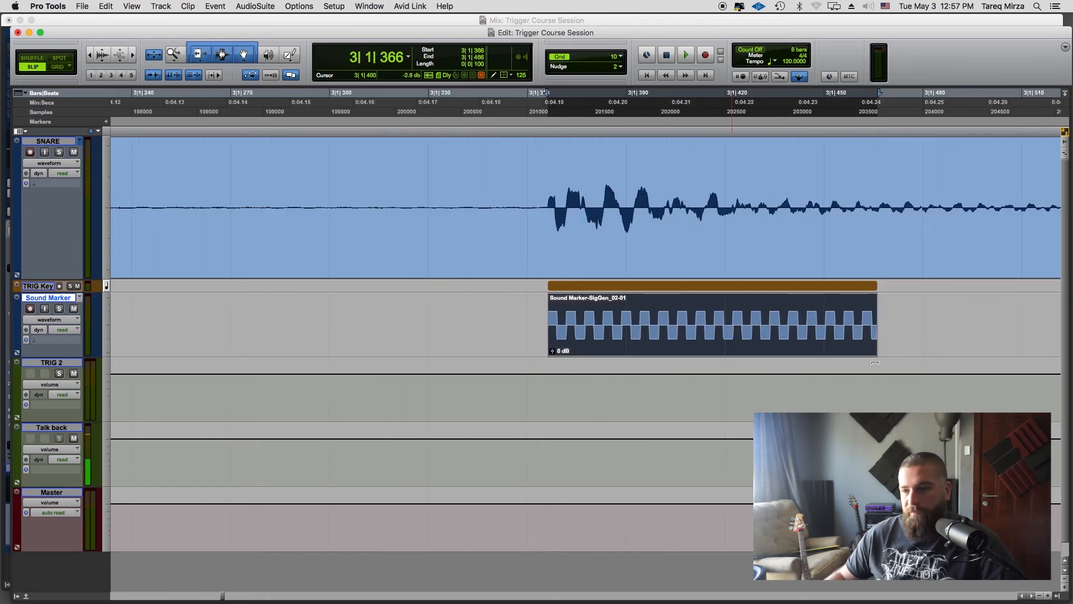
scroll(845, 306, down, 1)
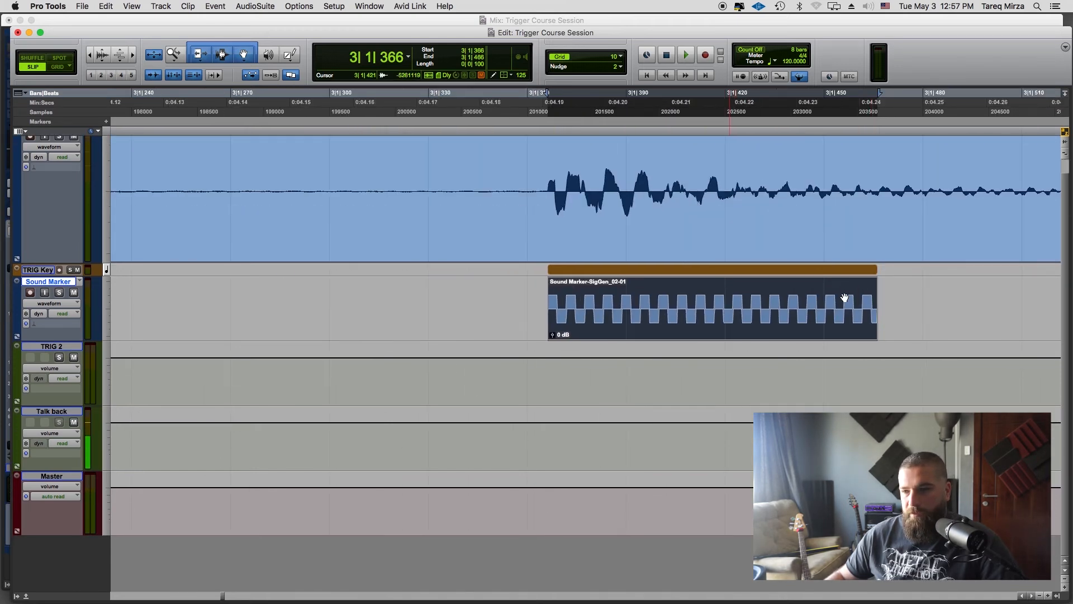
drag(870, 284, 603, 293)
click(591, 288)
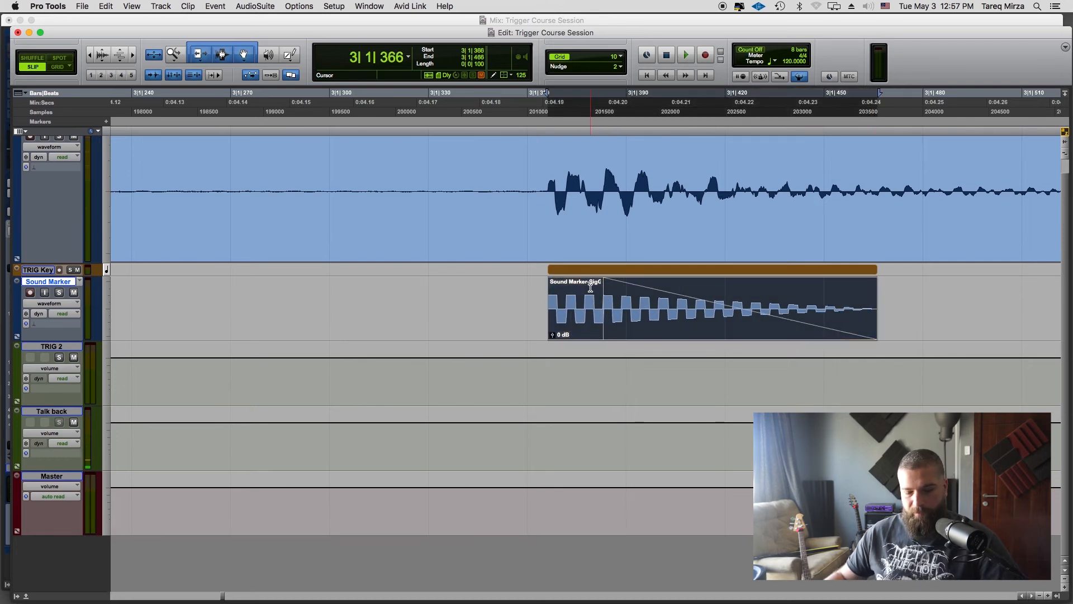
key(super+z)
Rename the square-wave clip and its disk file as Snare Synth 342 Hz
double_click(587, 325)
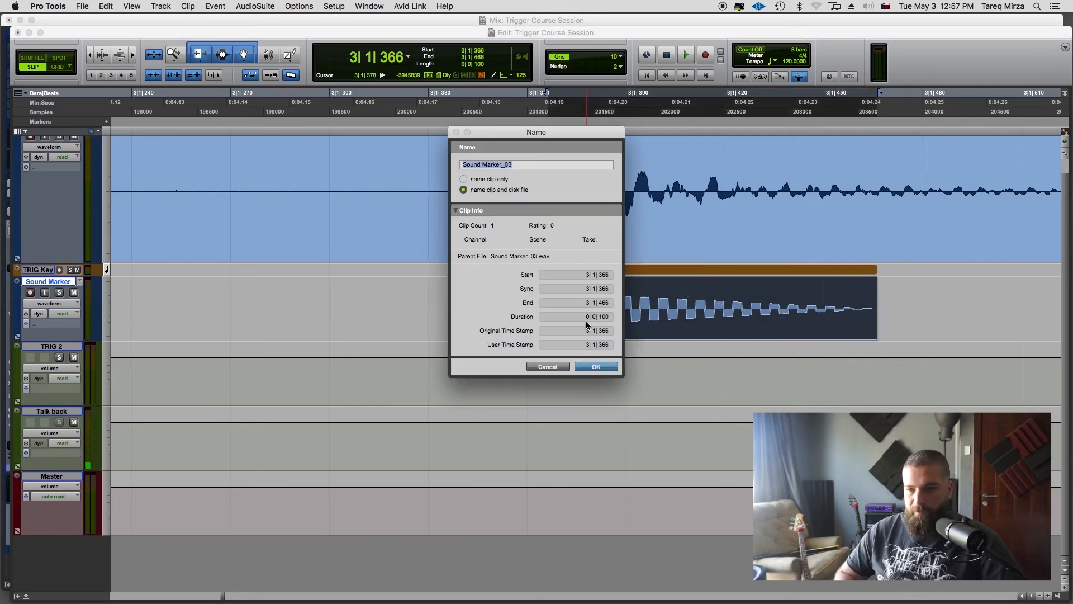
text(Snare)
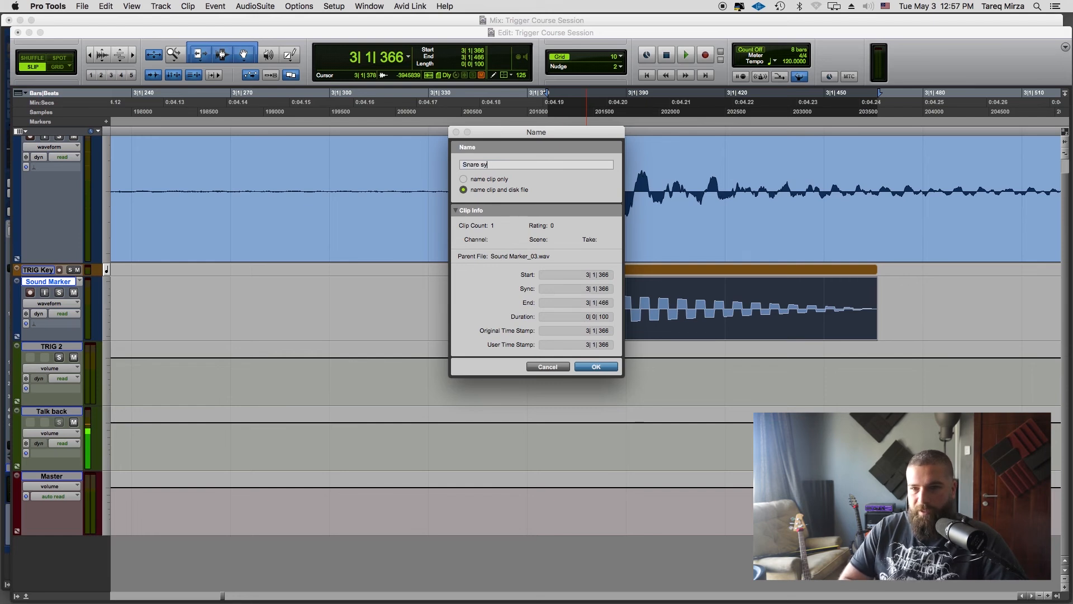
text( Sy)
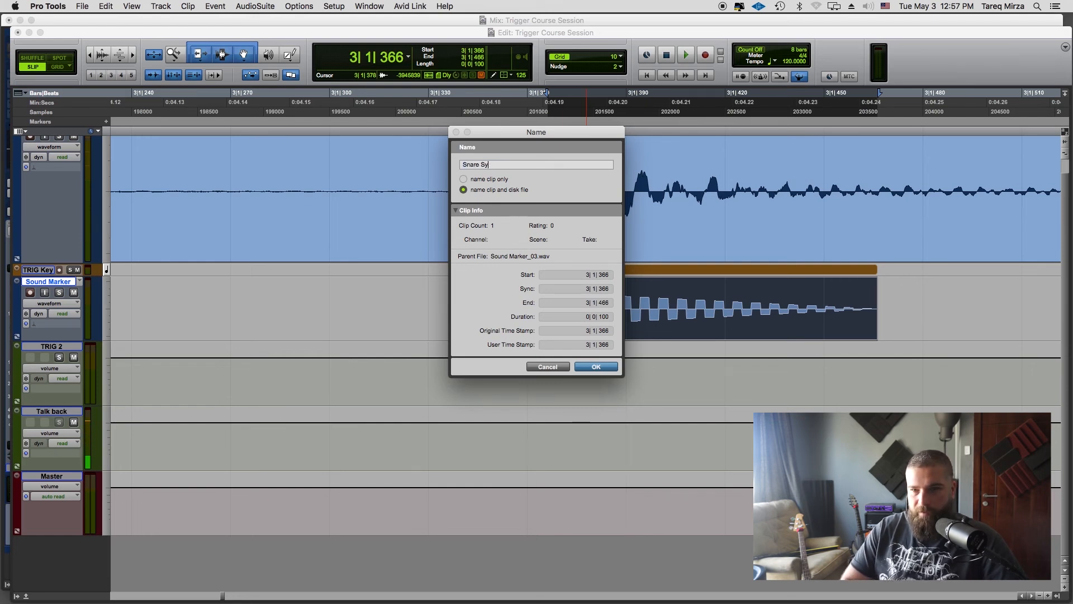
text(nth 342 Hz)
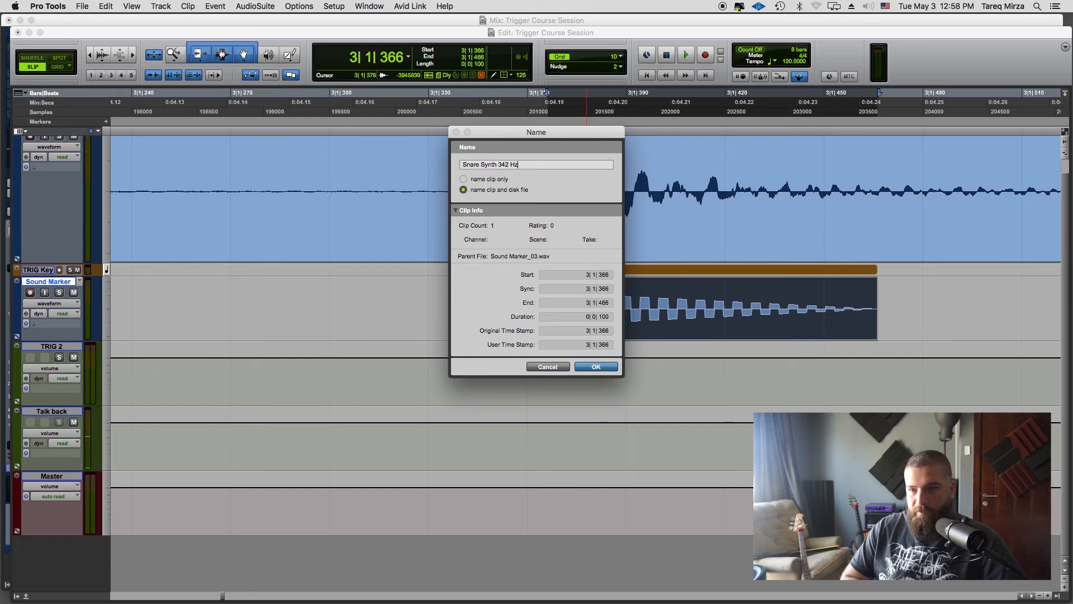
key(Return)
Load Snare Synth 342 Hz.wav from the Structure Free browser as the TRIG Key patch, replacing the loaded Snare Synth sample
key(r)
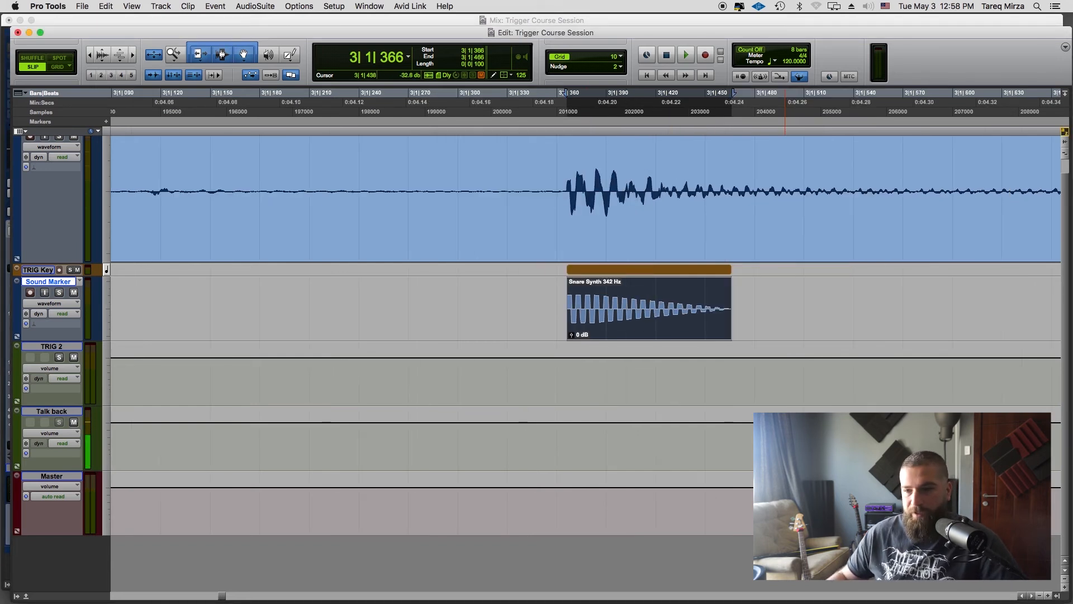
key(r)
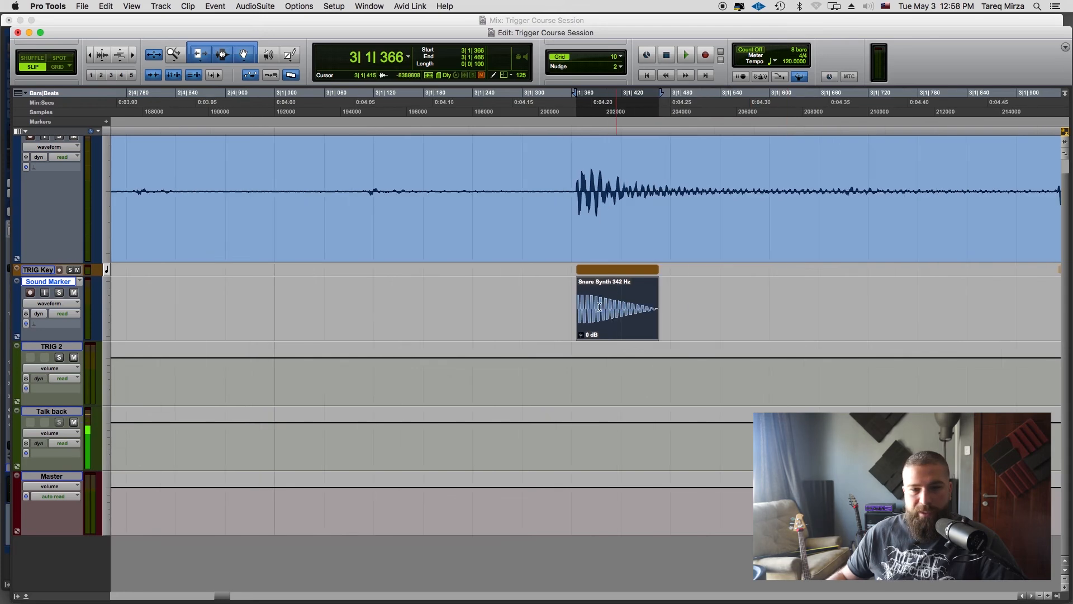
key(r)
key(r)
click(1055, 595)
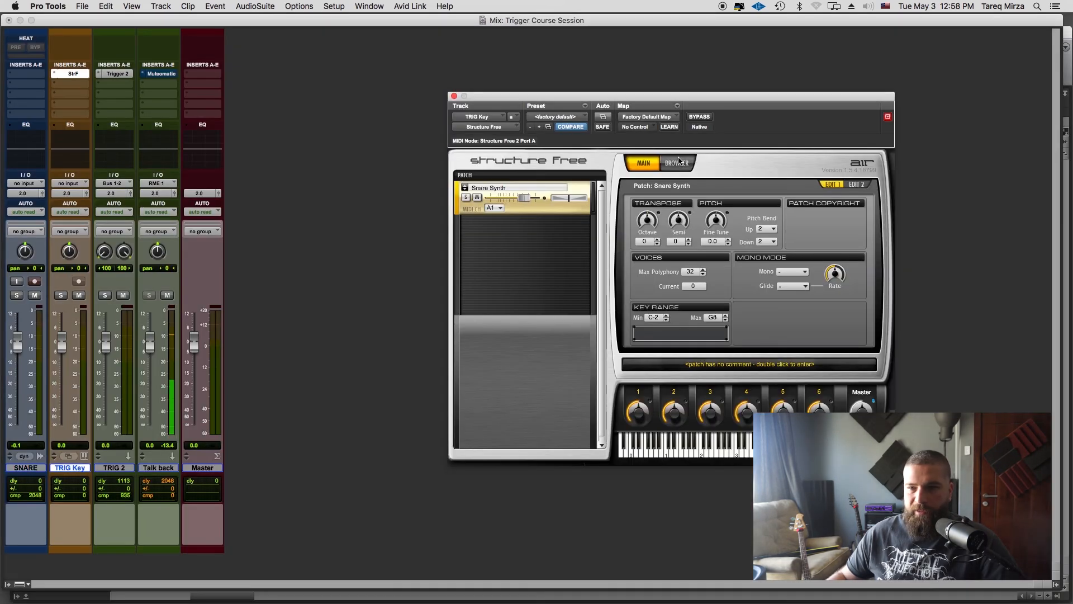
click(678, 163)
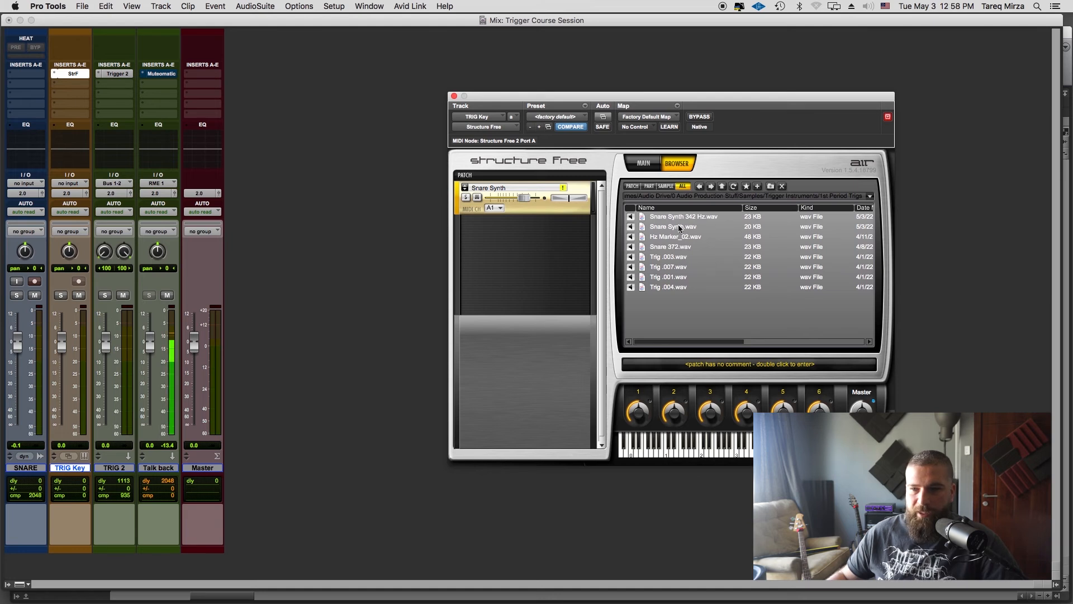
drag(683, 216, 520, 208)
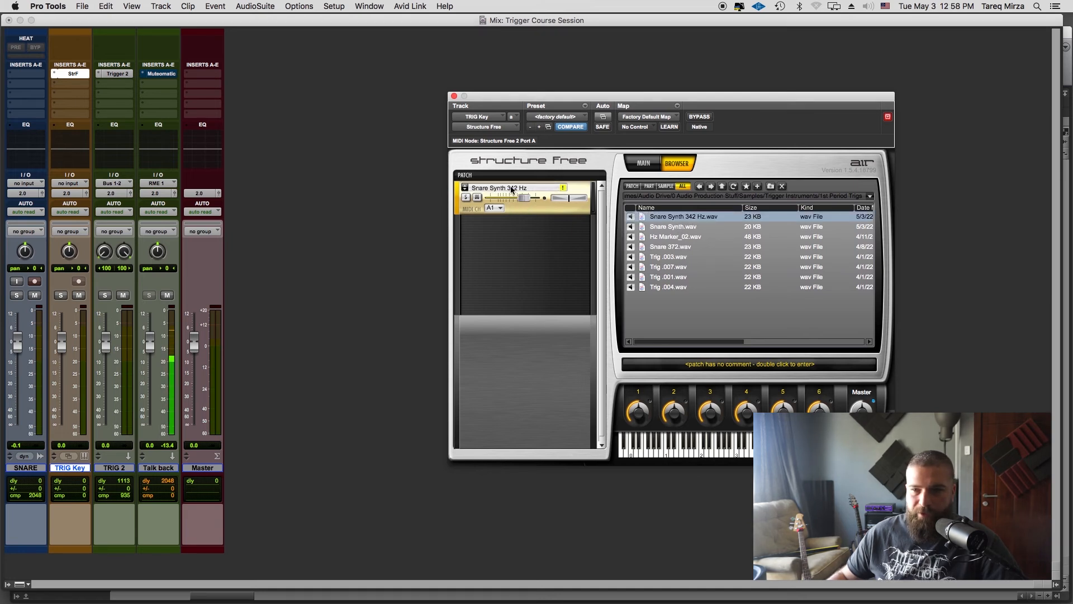
click(373, 180)
Return to the Edit window at the session start with the whole Snare_Top clip in view, save the session and close Structure Free
key(super+equal)
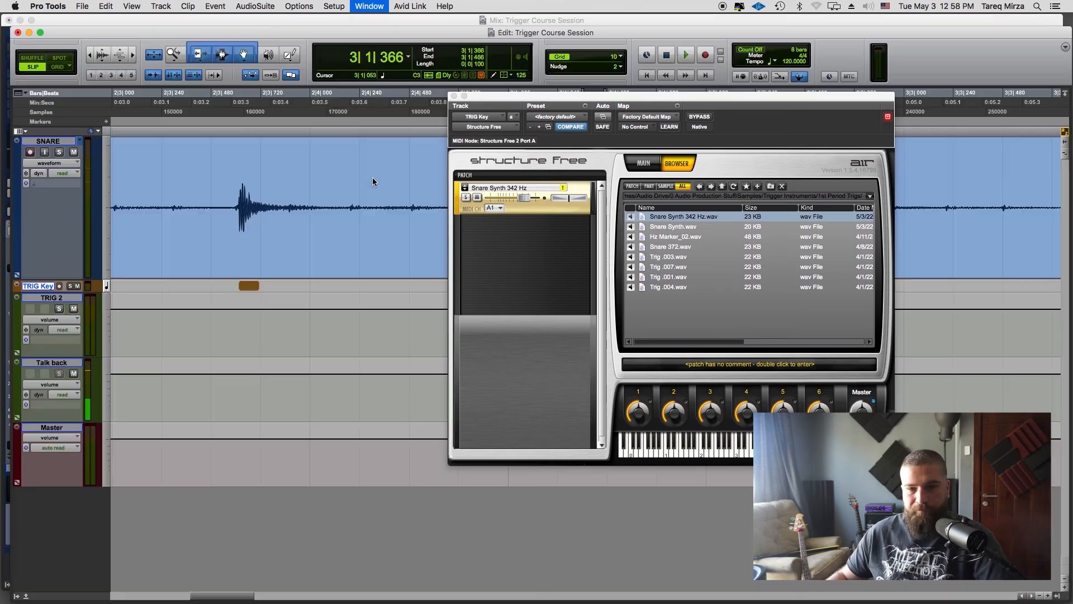
key(r)
key(r)
key(r)
key(r)
key(r)
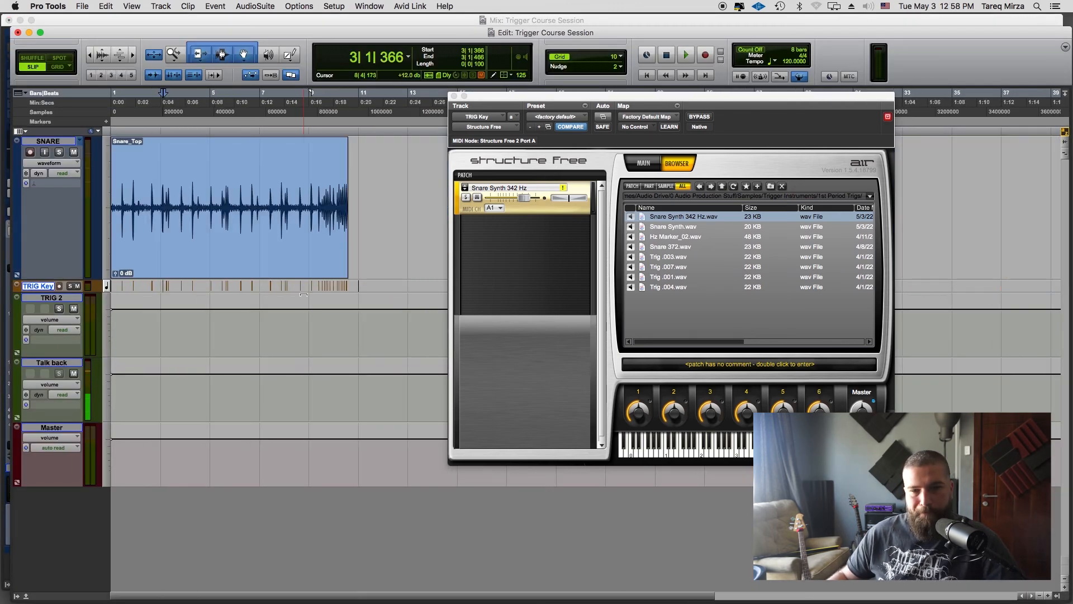
key(t)
key(t)
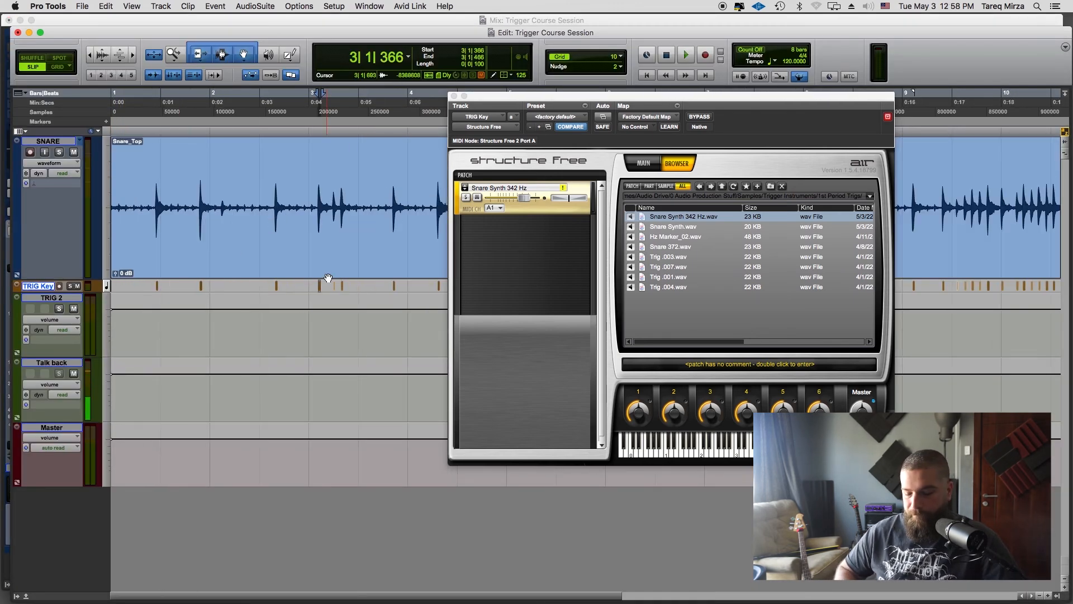
key(Return)
key(r)
key(super+s)
key(ctrl+alt+super+Up)
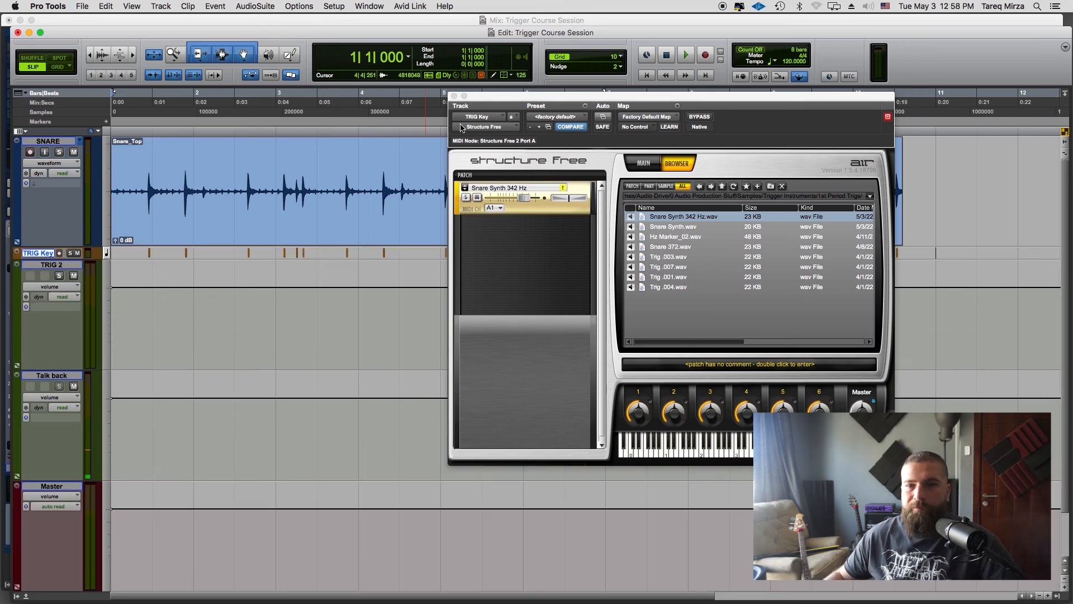
click(454, 96)
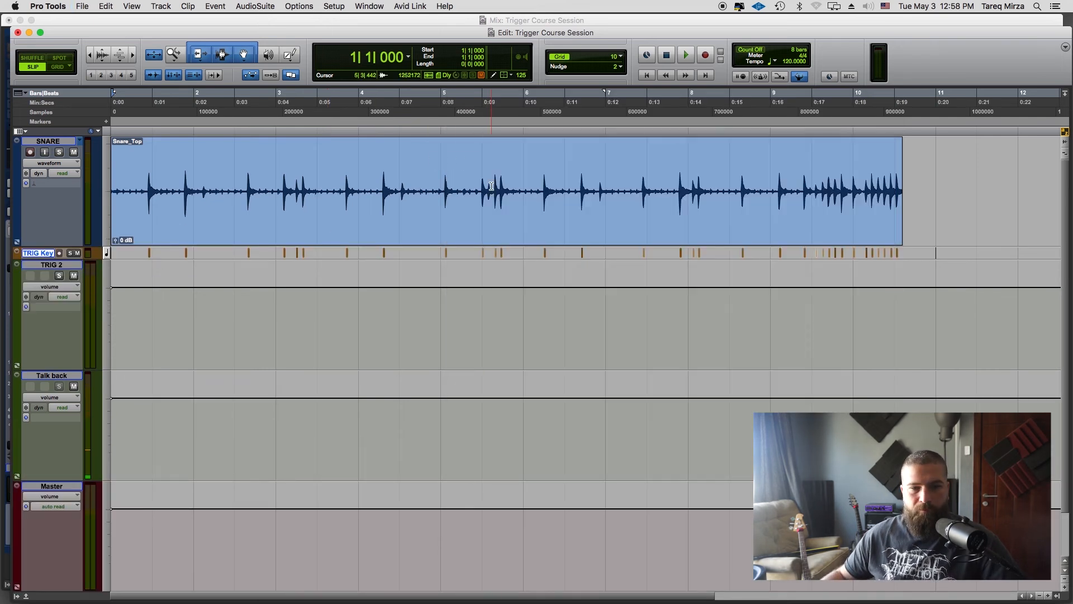
Solo TRIG Key and play from the session start, add SNARE to the solo to hear both together, and stop playback
click(71, 254)
key(space)
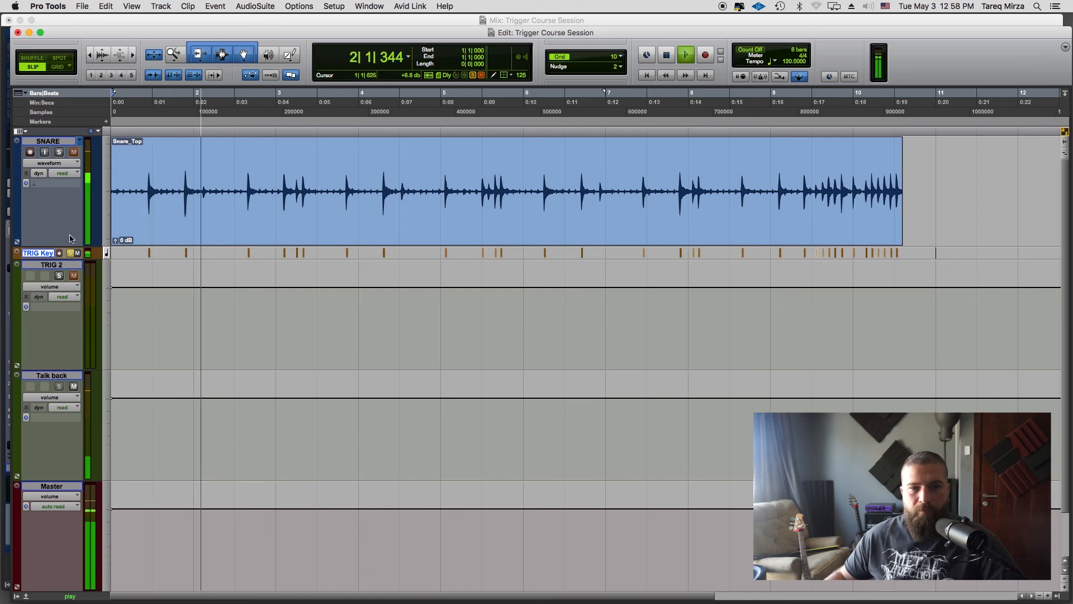
click(60, 153)
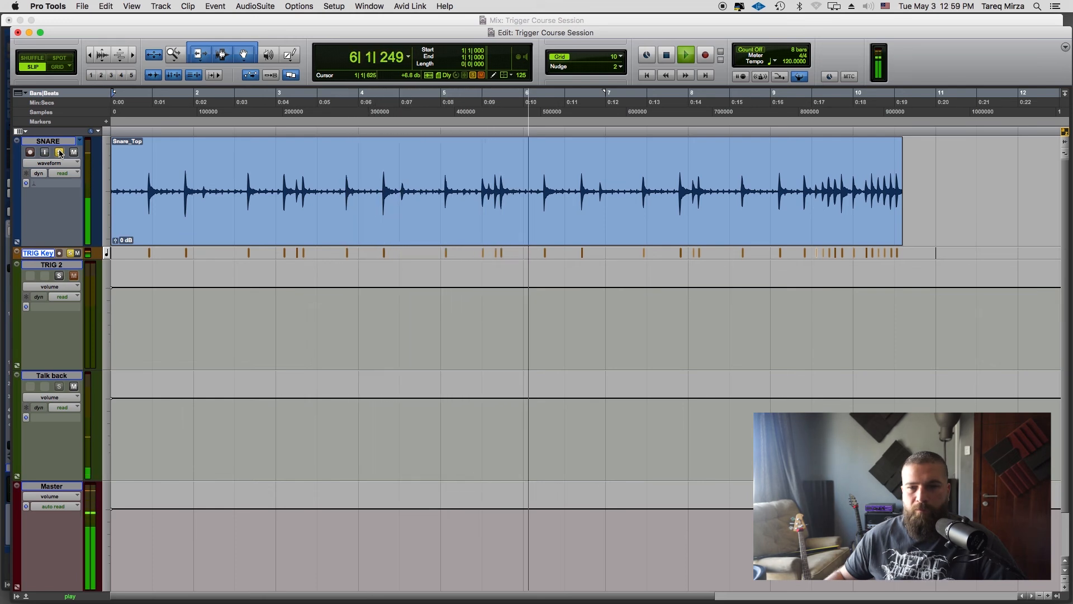
key(space)
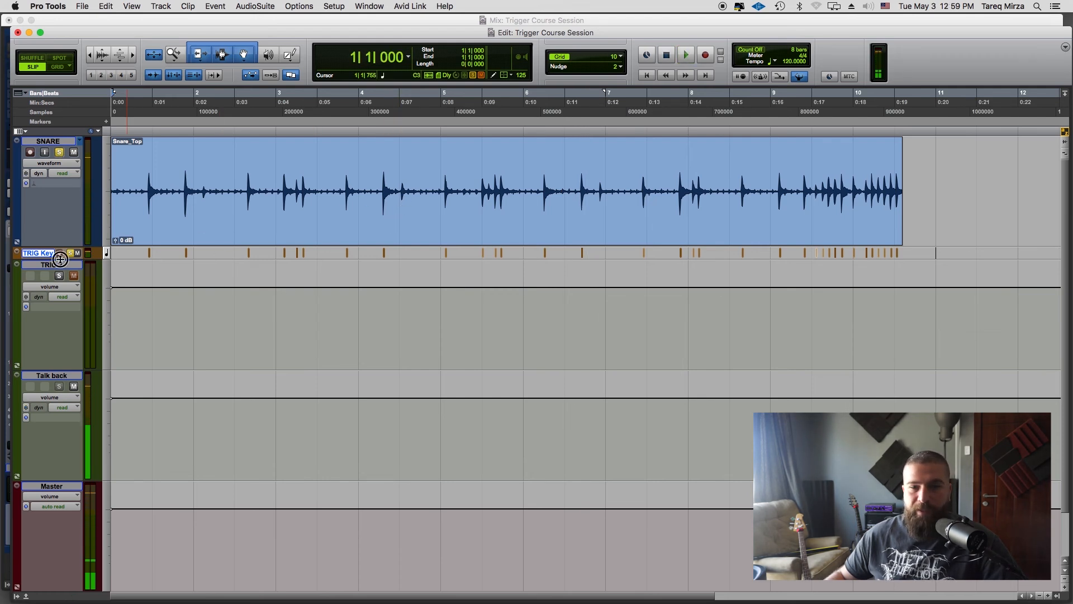
Enlarge the TRIG Key track's height and set its track view to clips
drag(54, 258, 52, 322)
click(46, 274)
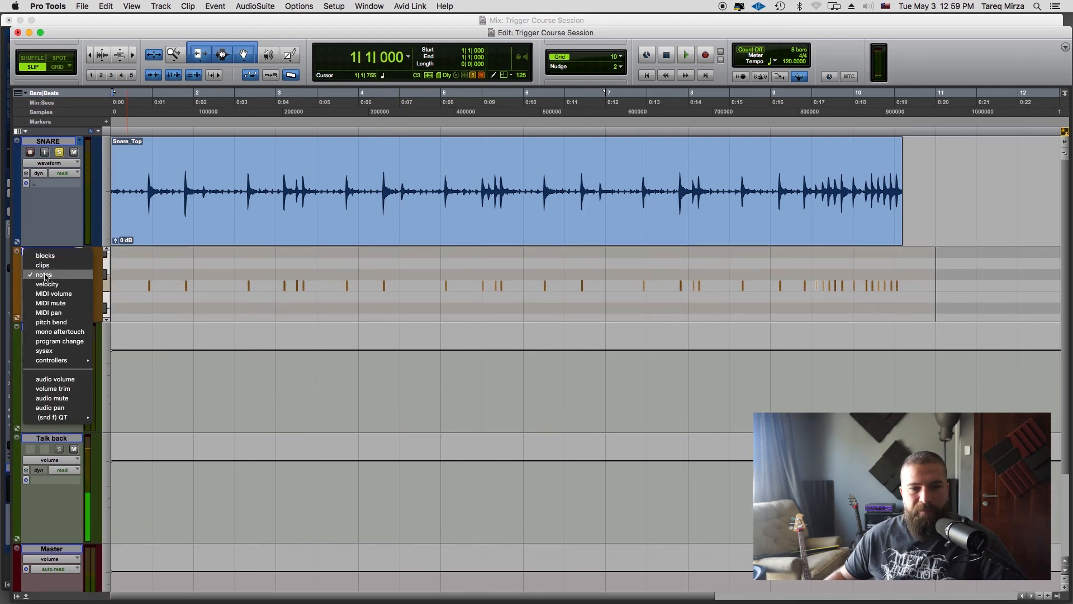
click(43, 265)
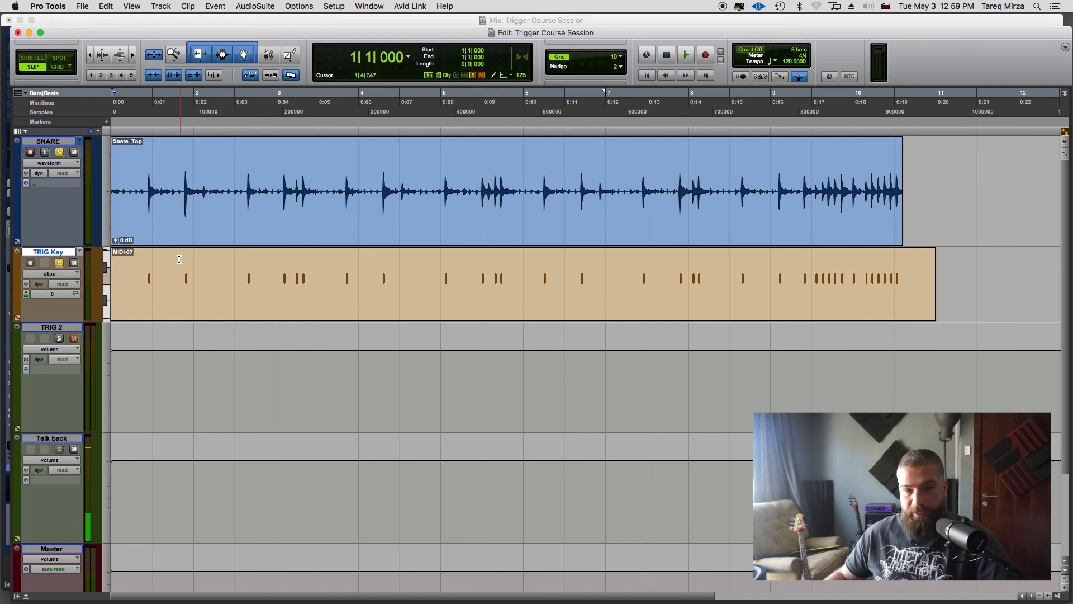
Commit TRIG Key to audio offline with consolidated clips and Source Tracks set to Do Nothing, and place the committed track directly below SNARE
right_click(58, 254)
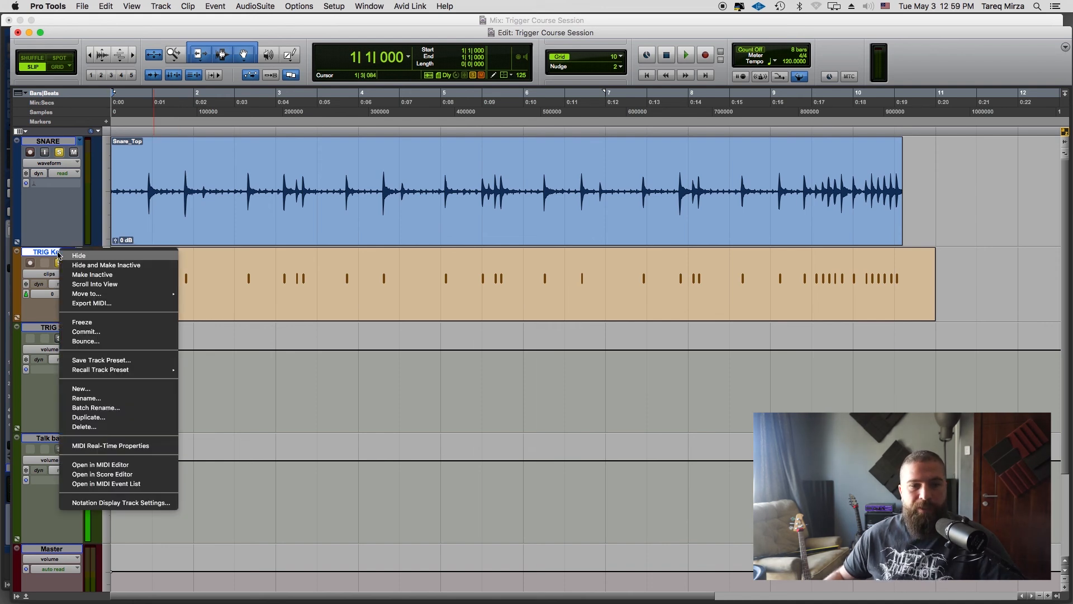
click(85, 332)
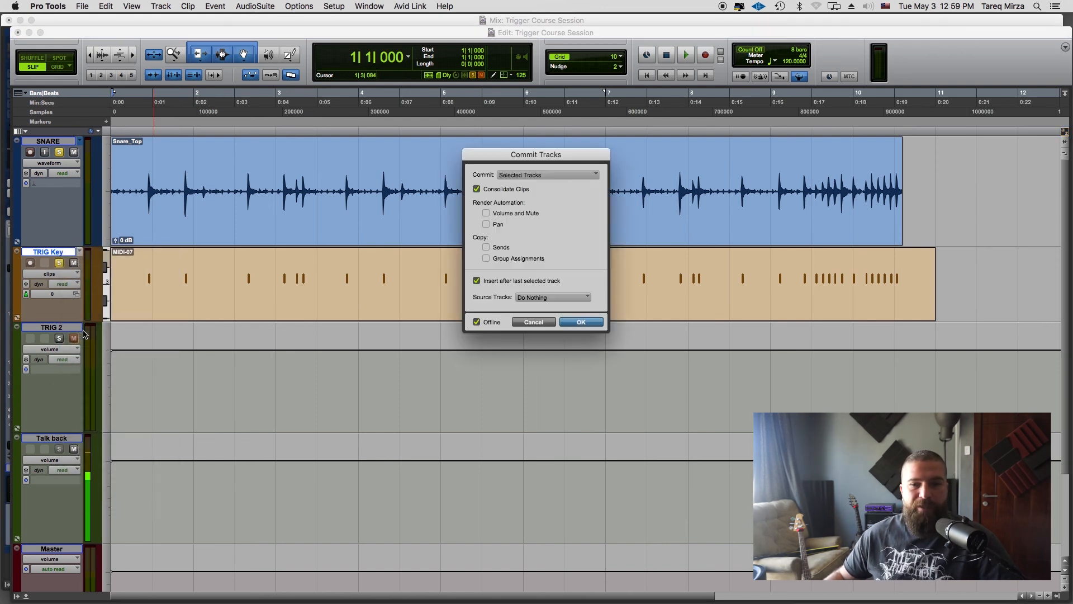
click(591, 323)
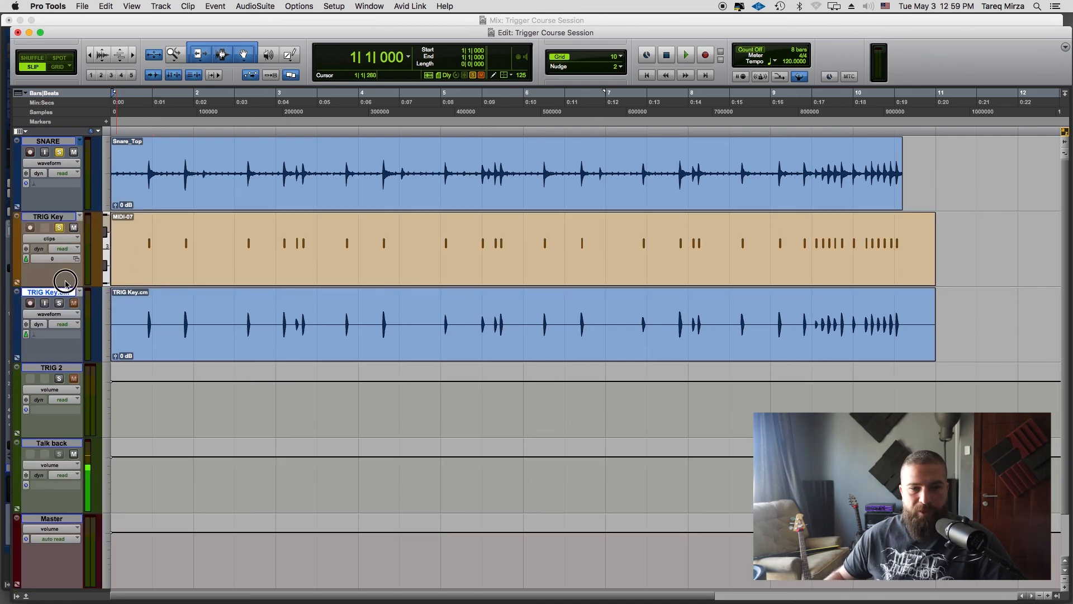
drag(56, 292, 96, 231)
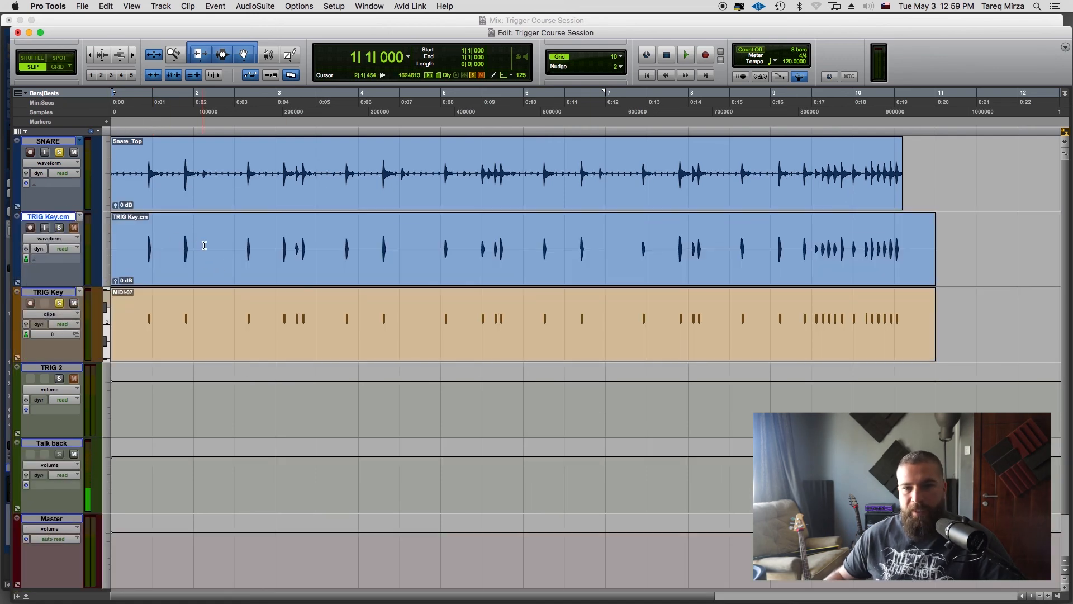
Enlarge the SNARE and TRIG Key.cm tracks together to fill the Edit window and compare their waveforms
double_click(643, 239)
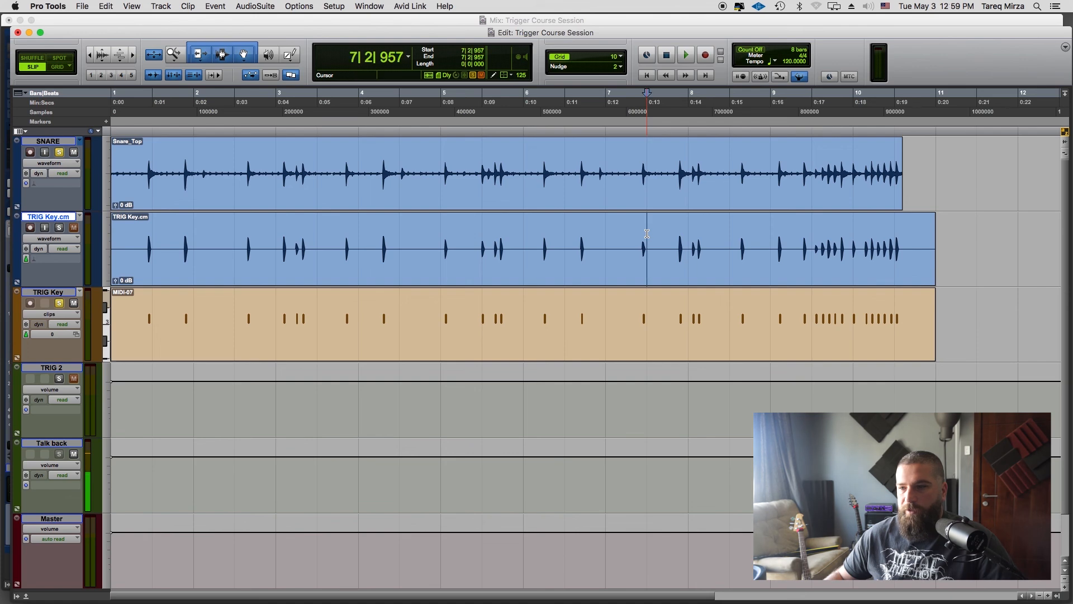
shift+click(635, 156)
key(e)
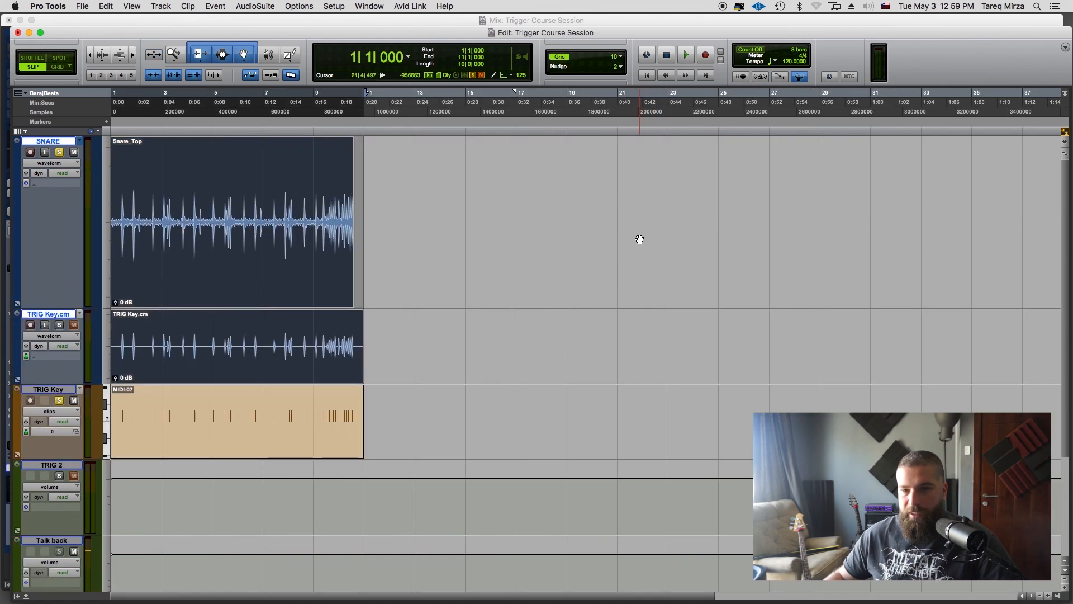
click(465, 434)
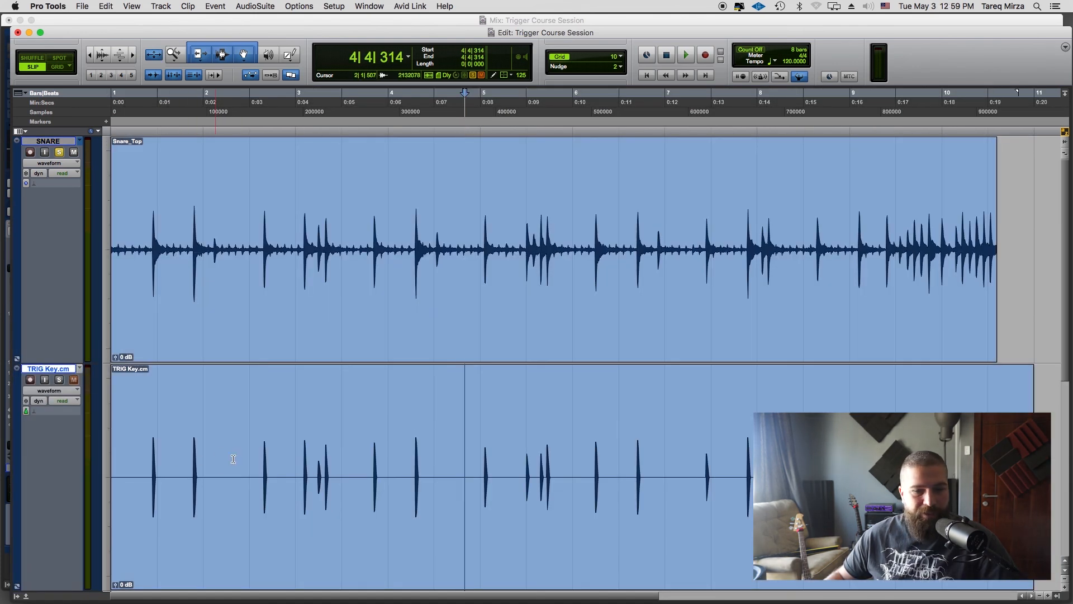